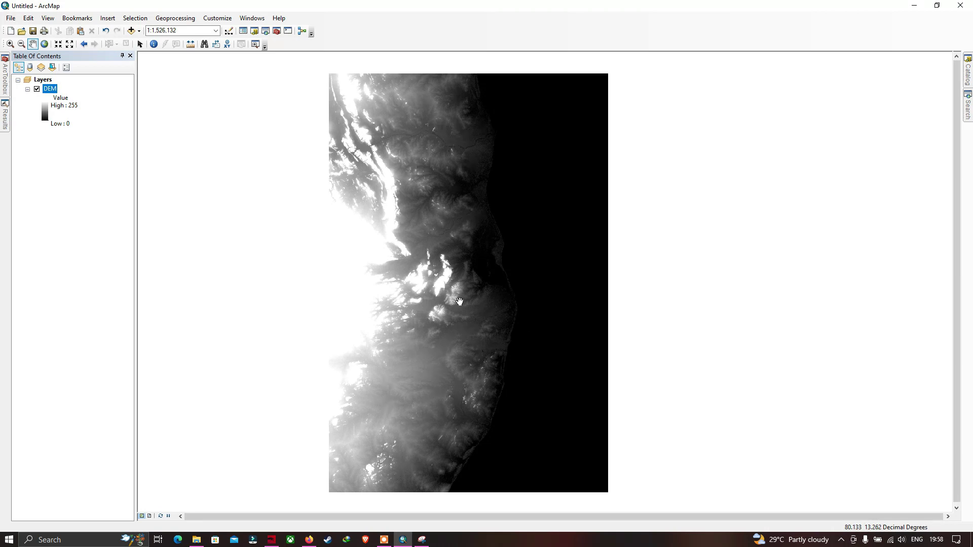
left_click(139, 31)
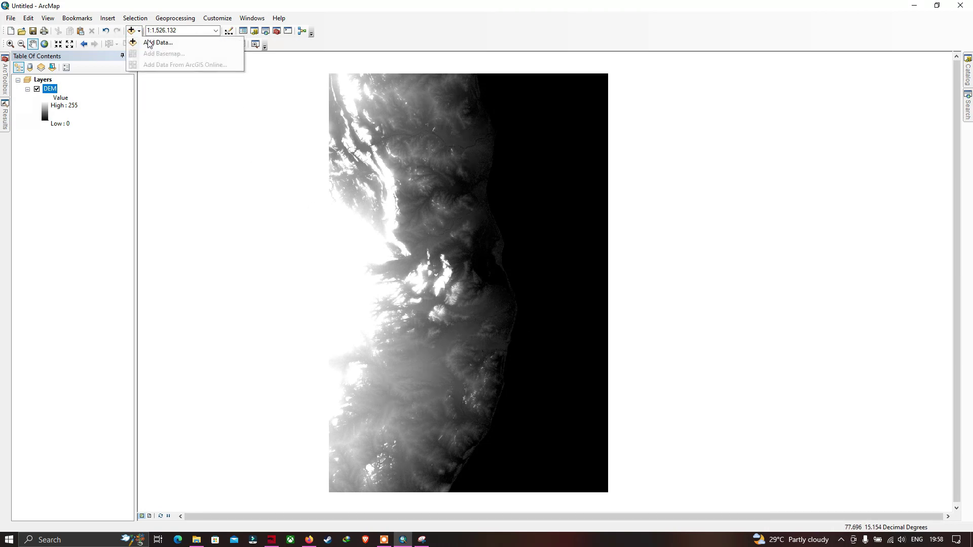
left_click(150, 45)
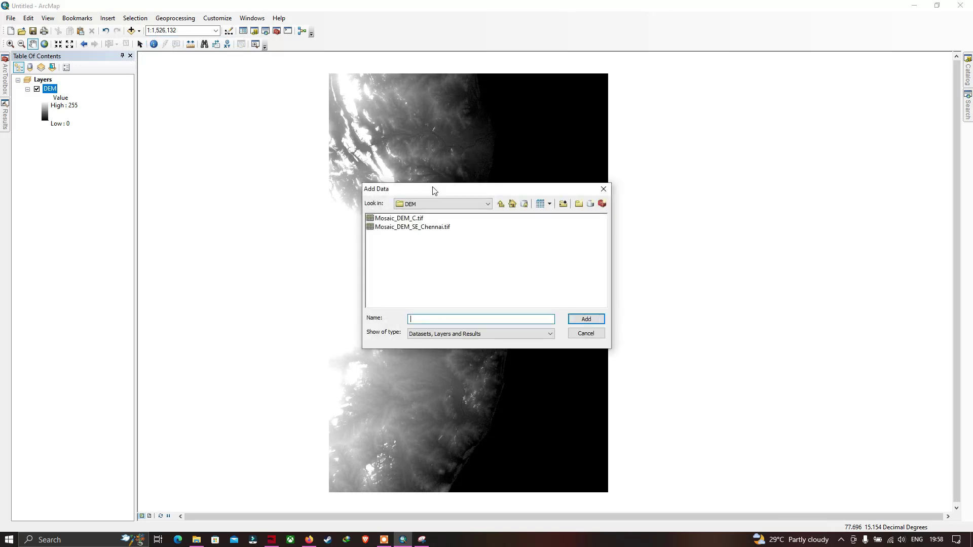
left_click(396, 218)
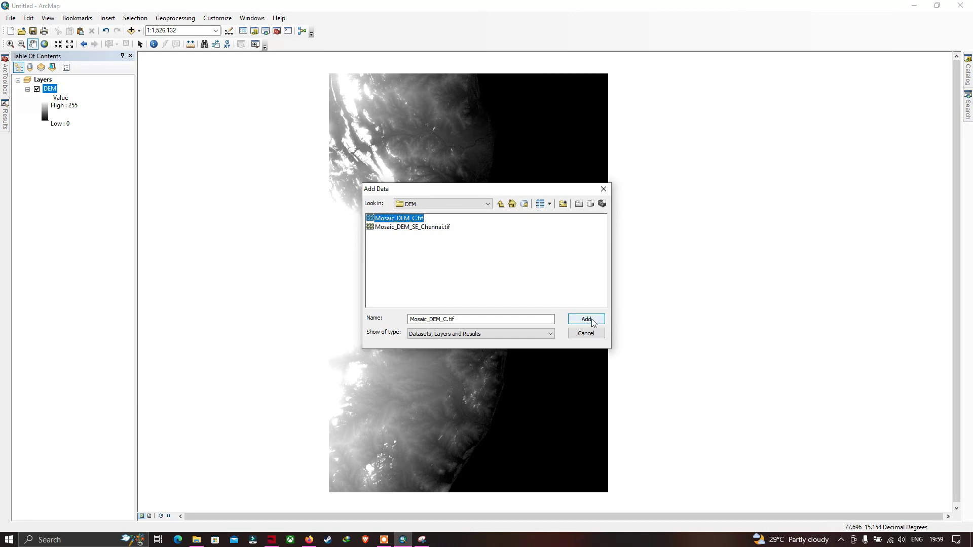
left_click(583, 333)
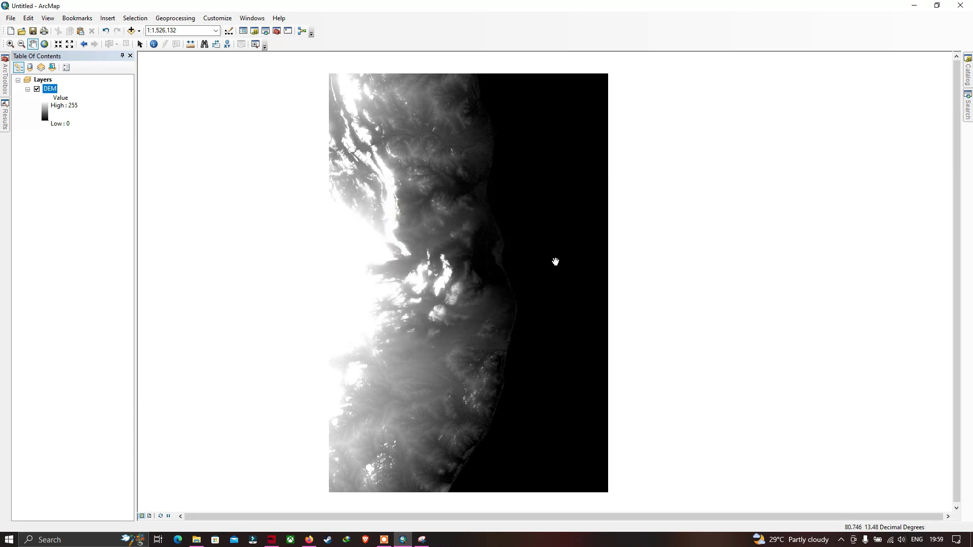
Check that the Spatial Analyst extension is enabled in the list of extensions.
mouse_move(463, 167)
left_mouse_down()
mouse_move(443, 167)
mouse_move(463, 165)
left_mouse_up()
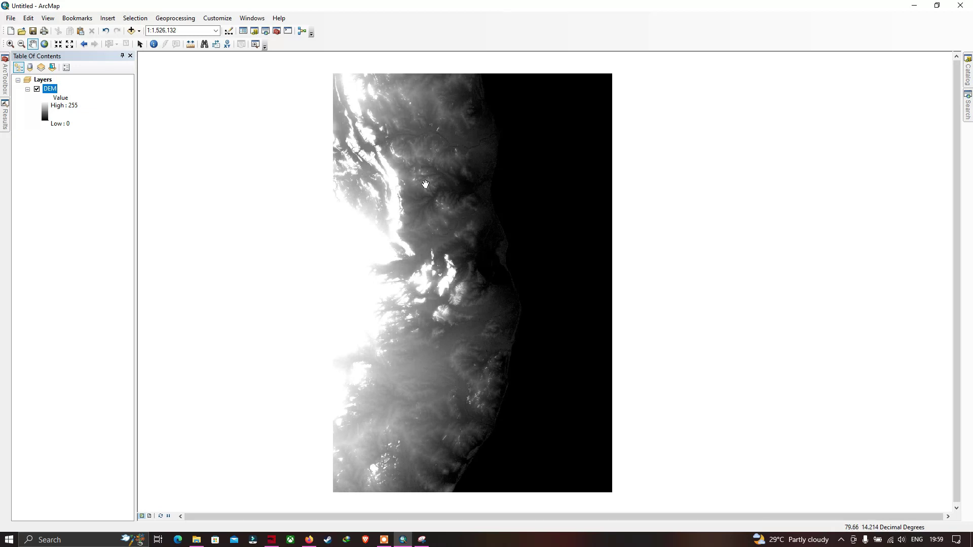
left_click_drag(423, 183, 418, 182)
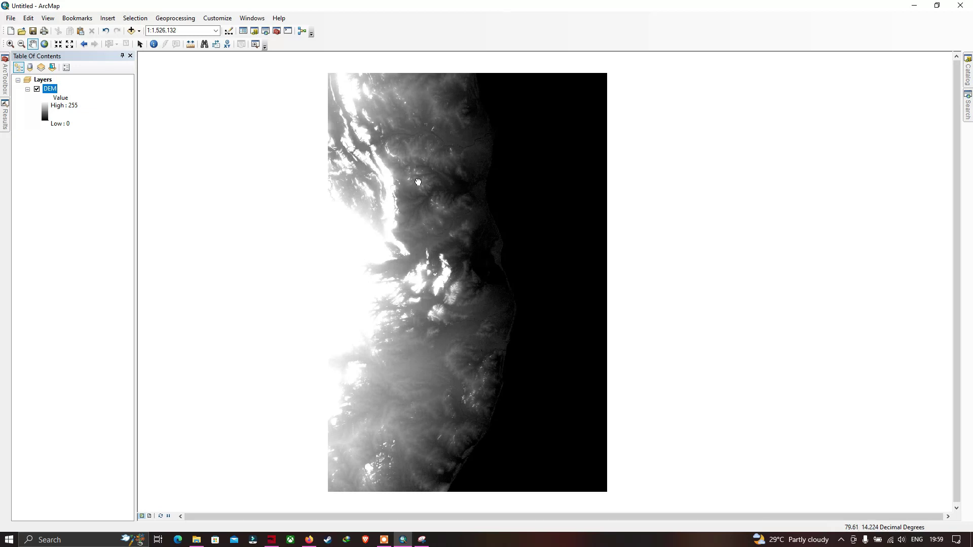
left_click(221, 23)
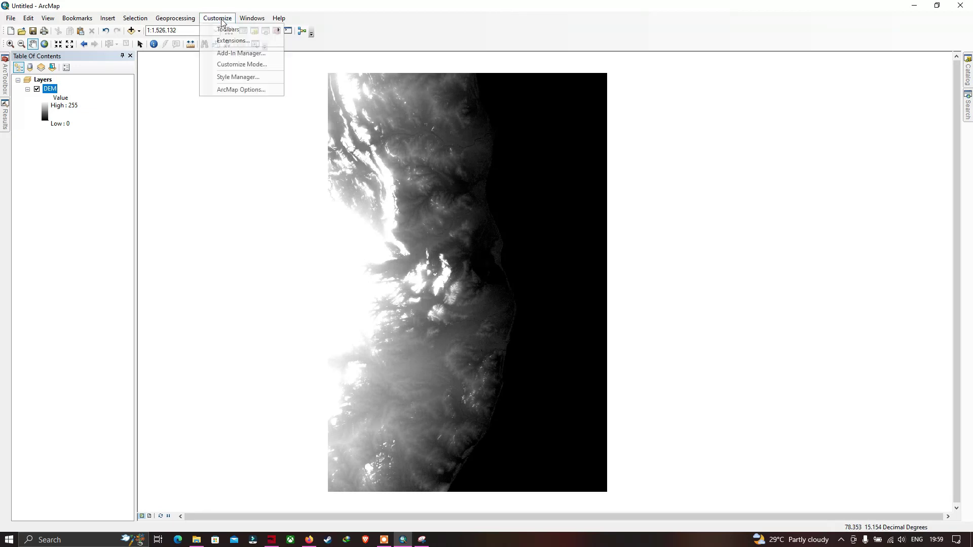
left_click(238, 42)
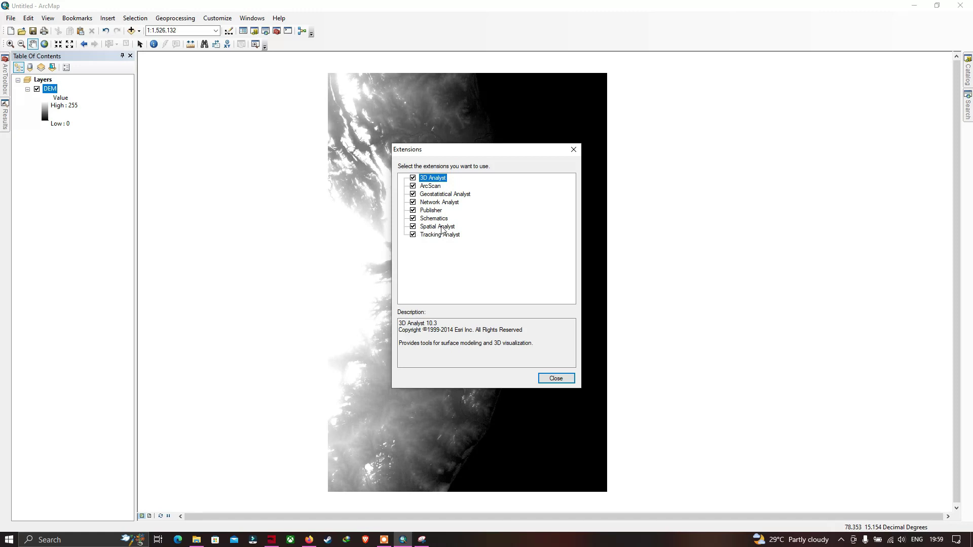
left_click(555, 378)
View the SRTM data sets under Digital Elevation in the EarthExplorer browser window and return to ArcMap.
left_click_drag(463, 202, 447, 204)
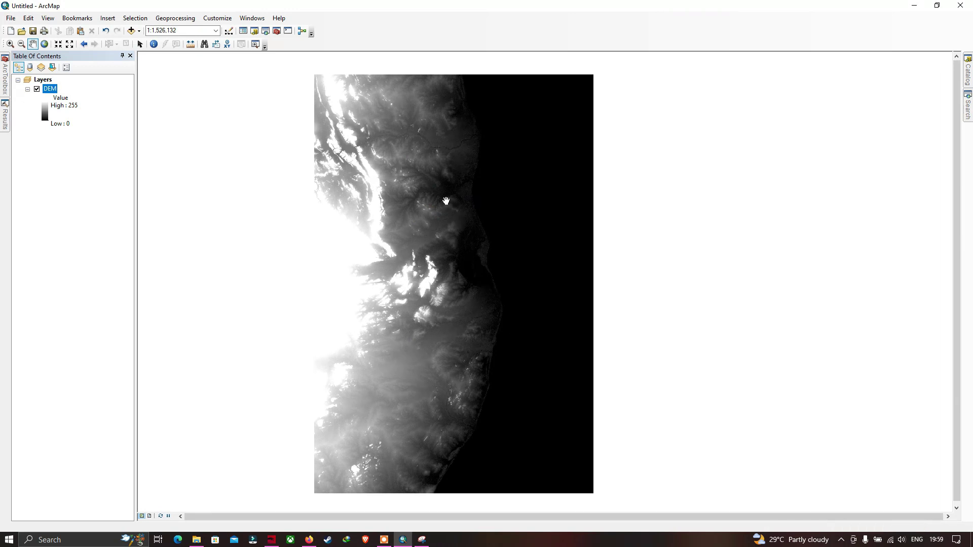
left_click(432, 240)
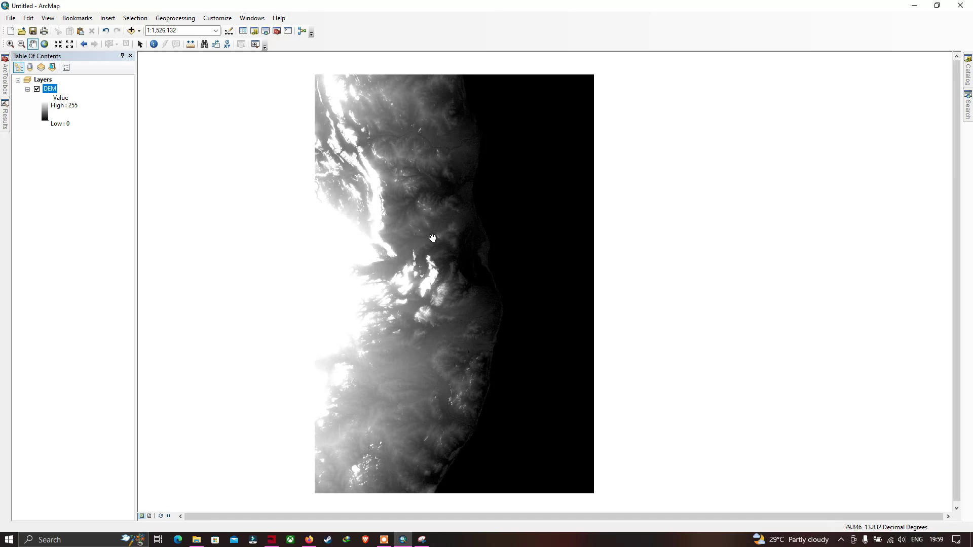
left_click(433, 238)
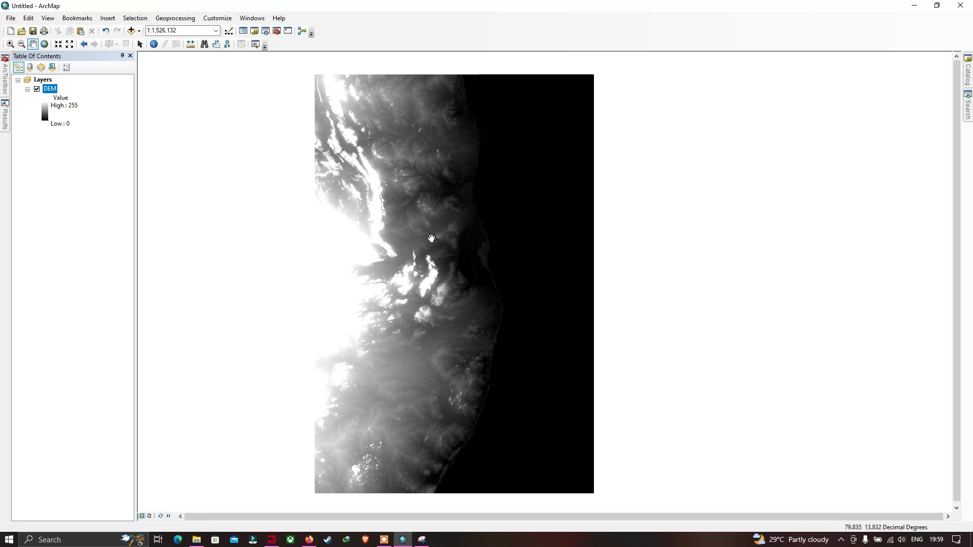
left_click(445, 258)
left_click(461, 262)
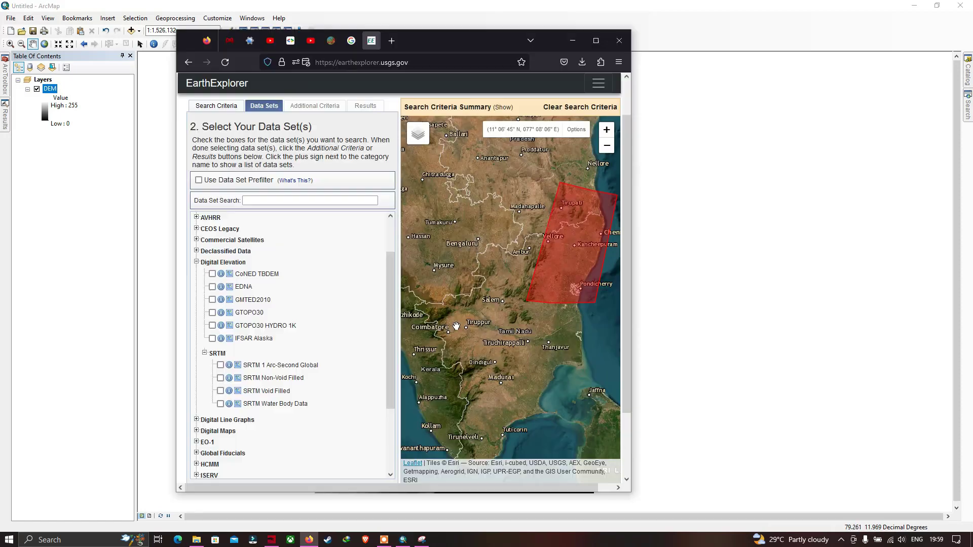
key("alt+Tab")
left_click(572, 41)
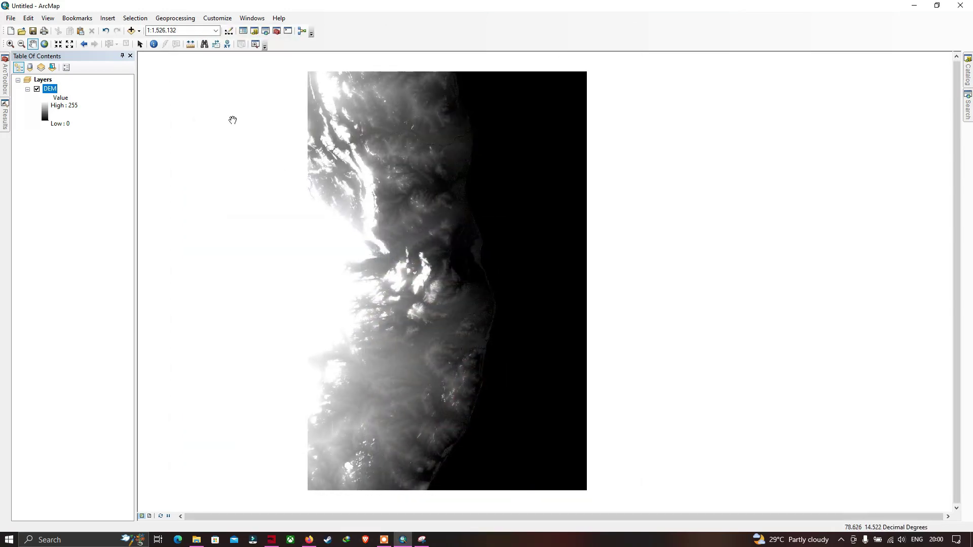
Run the Spatial Analyst Hydrology Fill tool on the DEM raster, saving the output surface raster as E:\scarp\Fill.
left_click(7, 80)
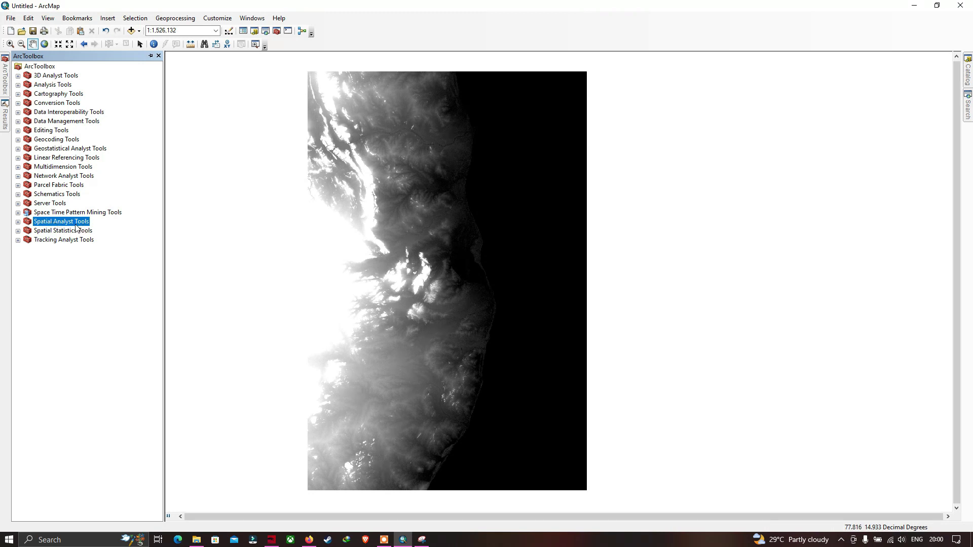
left_click(18, 222)
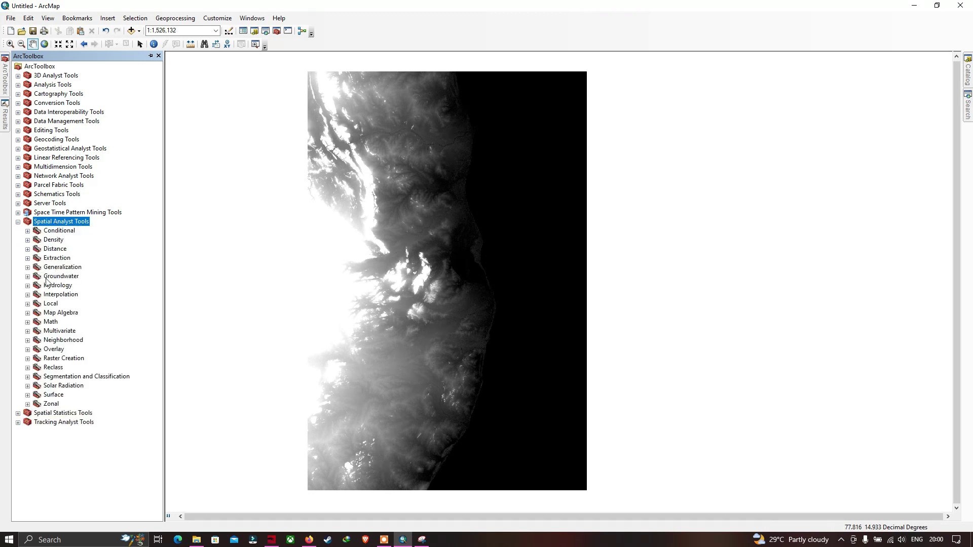
left_click(28, 285)
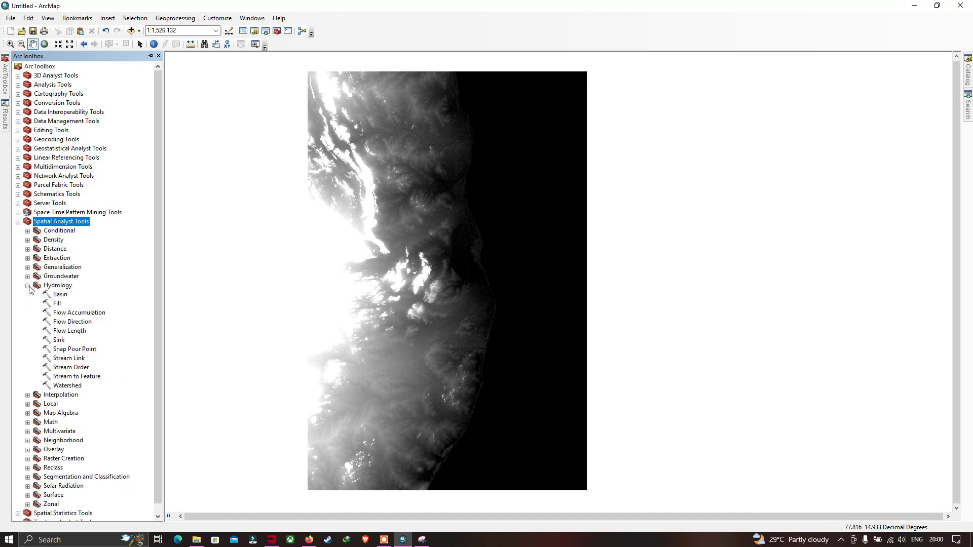
double_click(57, 304)
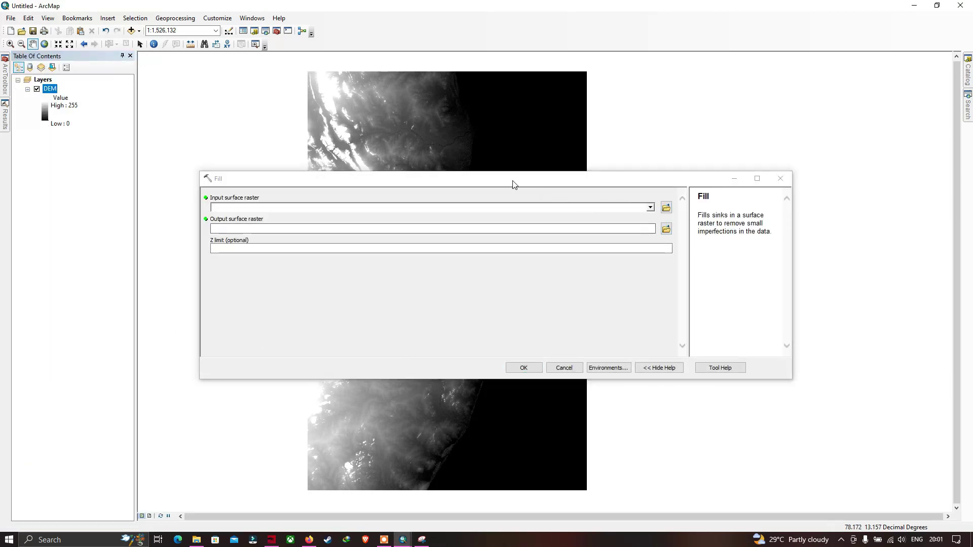
left_click_drag(513, 185, 514, 175)
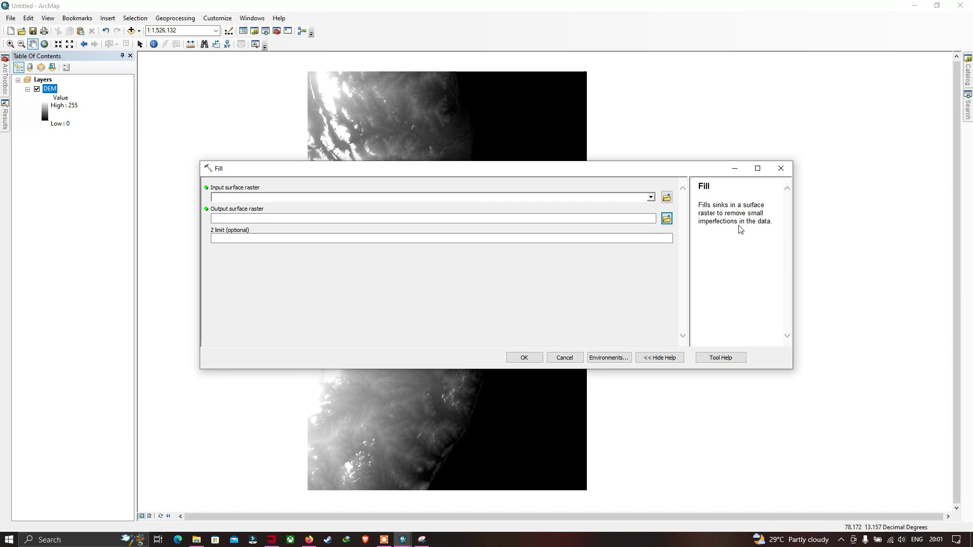
left_click_drag(556, 175, 561, 124)
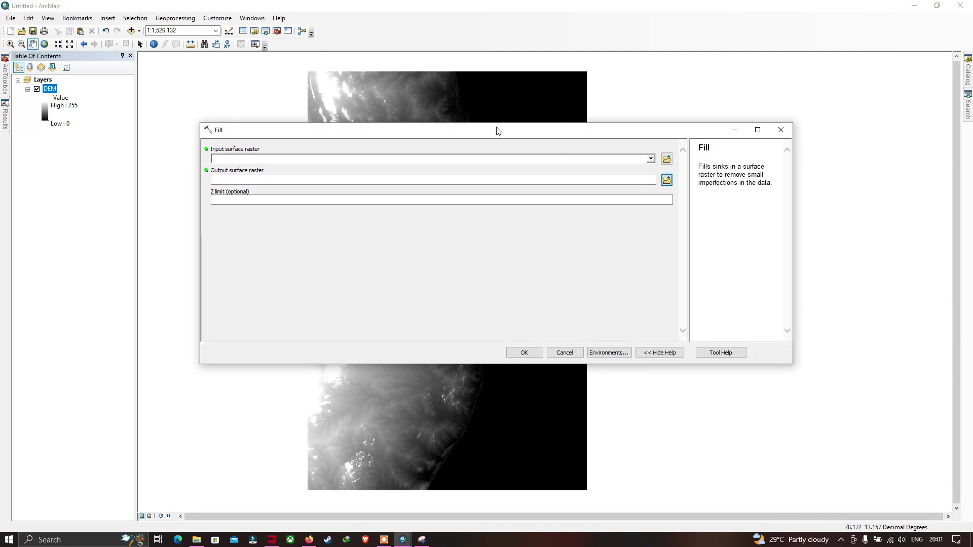
left_click_drag(498, 131, 505, 151)
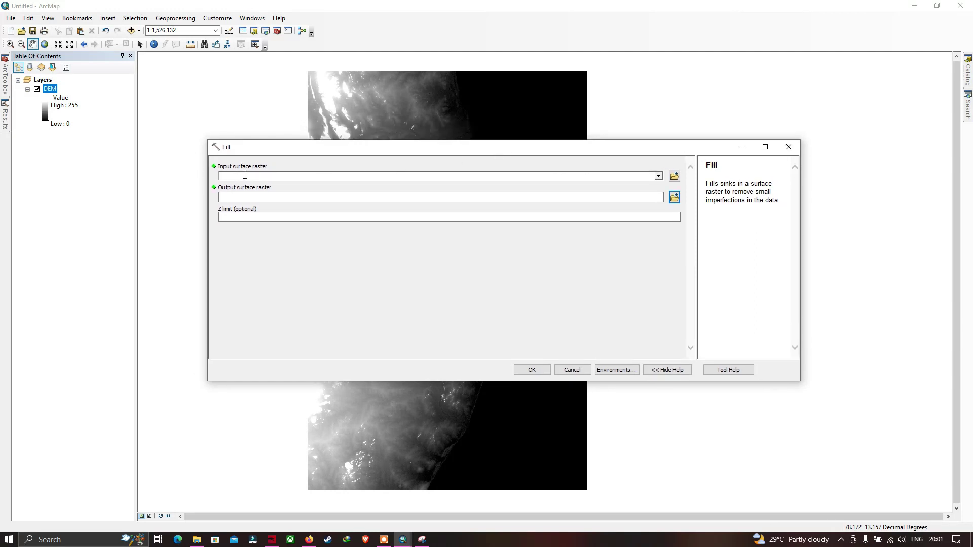
left_click(658, 176)
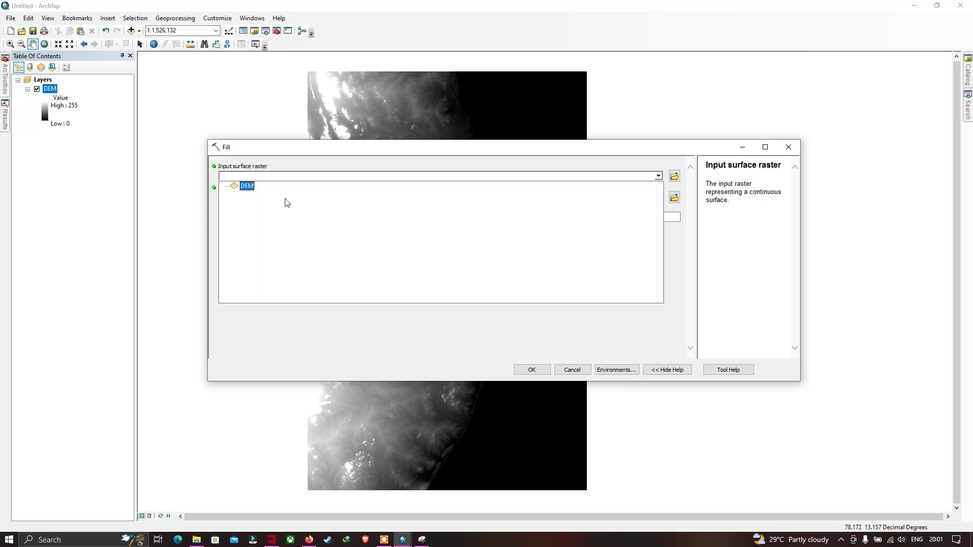
left_click(248, 187)
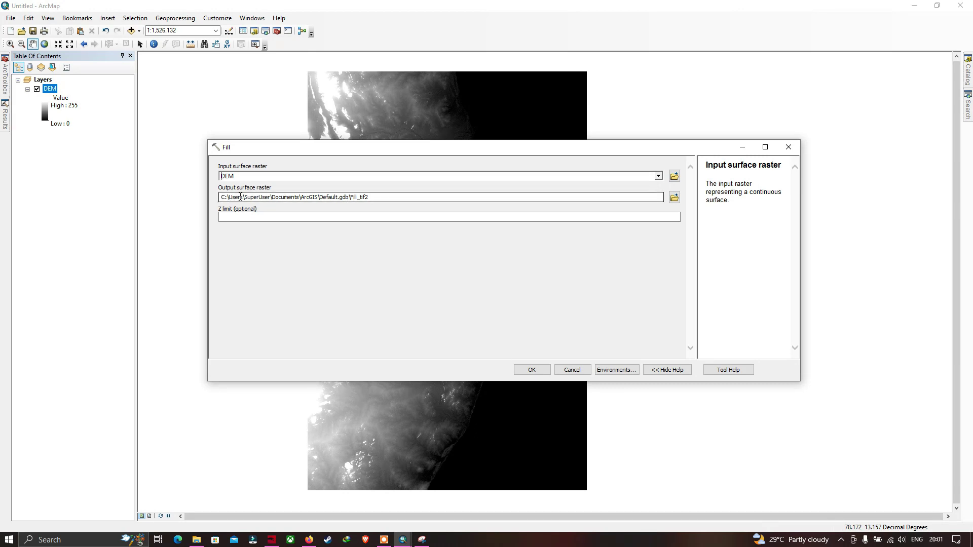
key("Tab")
type("E:\\scarp\\Fill")
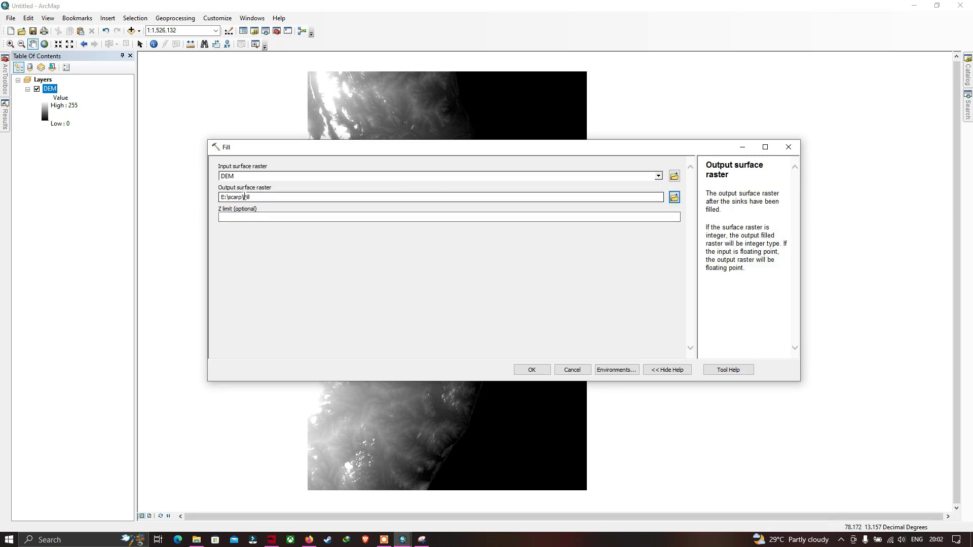
left_click(533, 371)
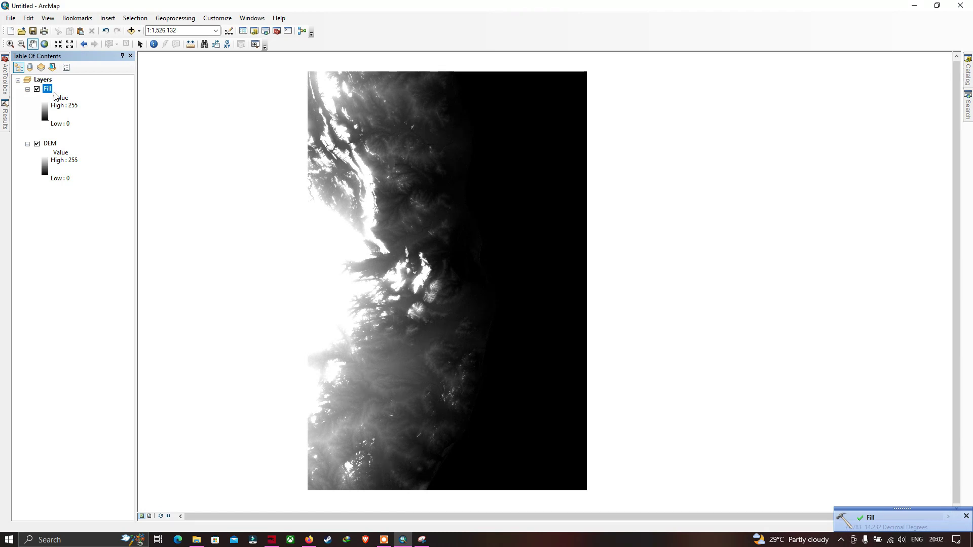
left_click(4, 112)
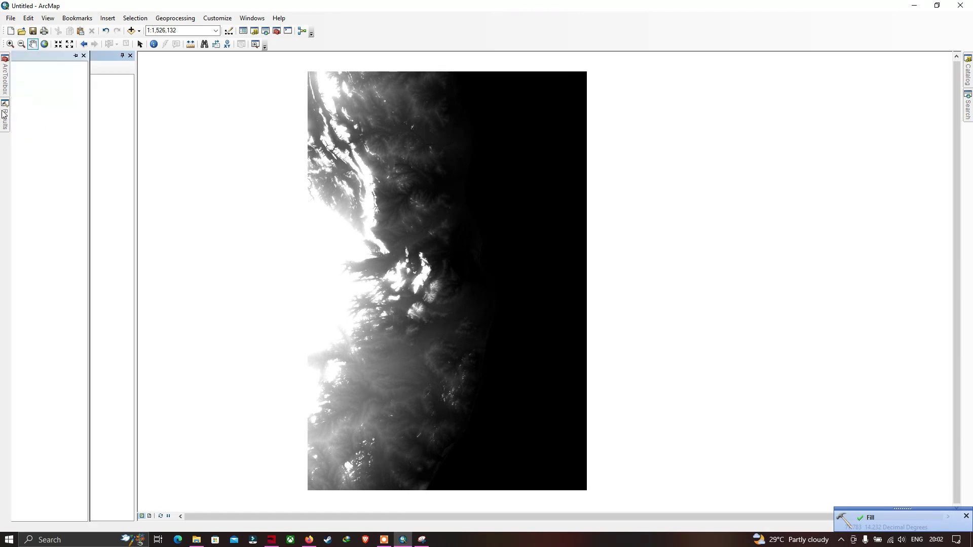
left_click(186, 110)
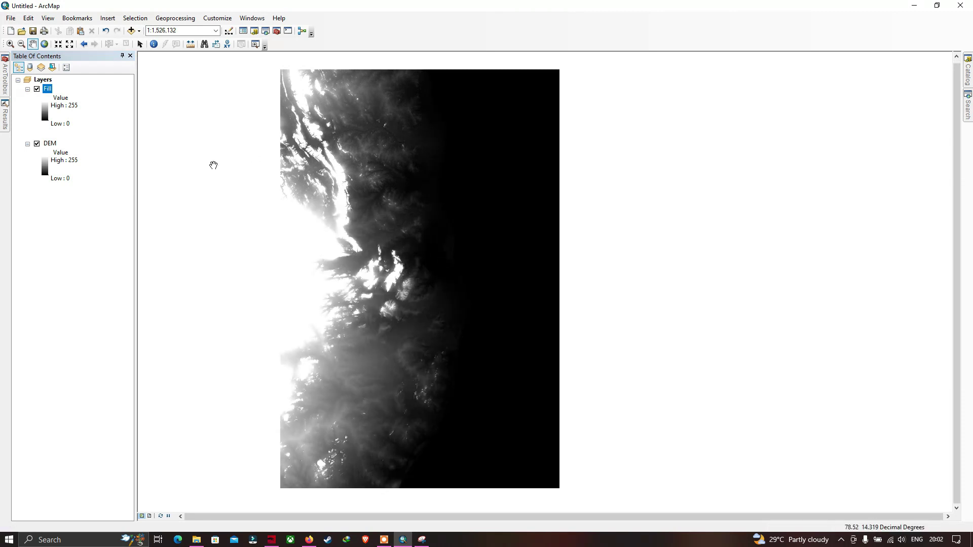
left_click_drag(210, 163, 247, 159)
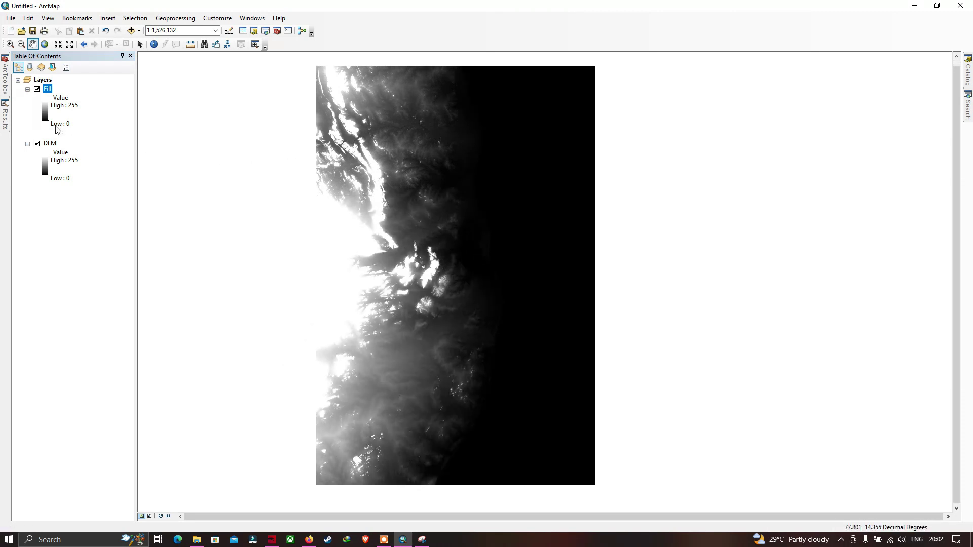
Hide the original DEM layer and remove it from the map, keeping only the Fill layer.
left_click(37, 144)
left_click_drag(378, 162, 373, 161)
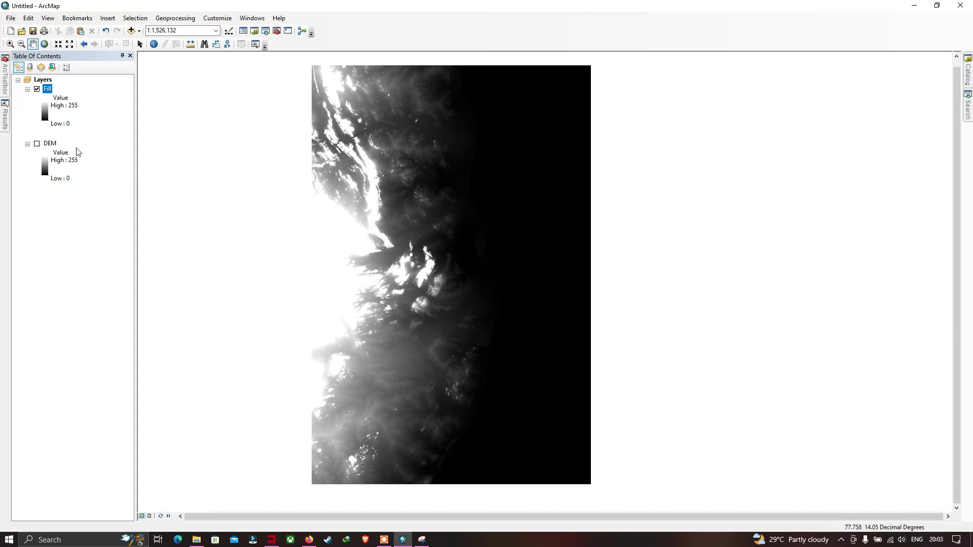
right_click(48, 145)
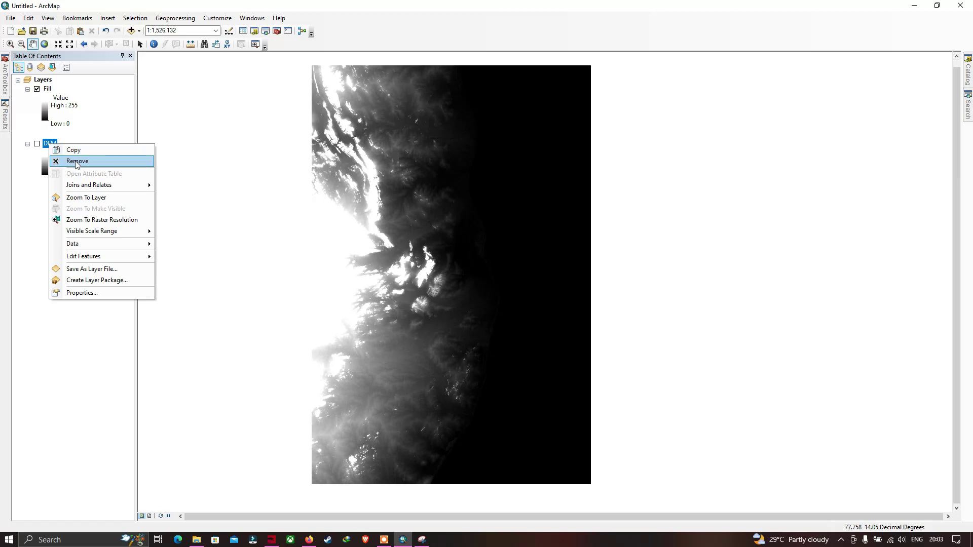
left_click(76, 159)
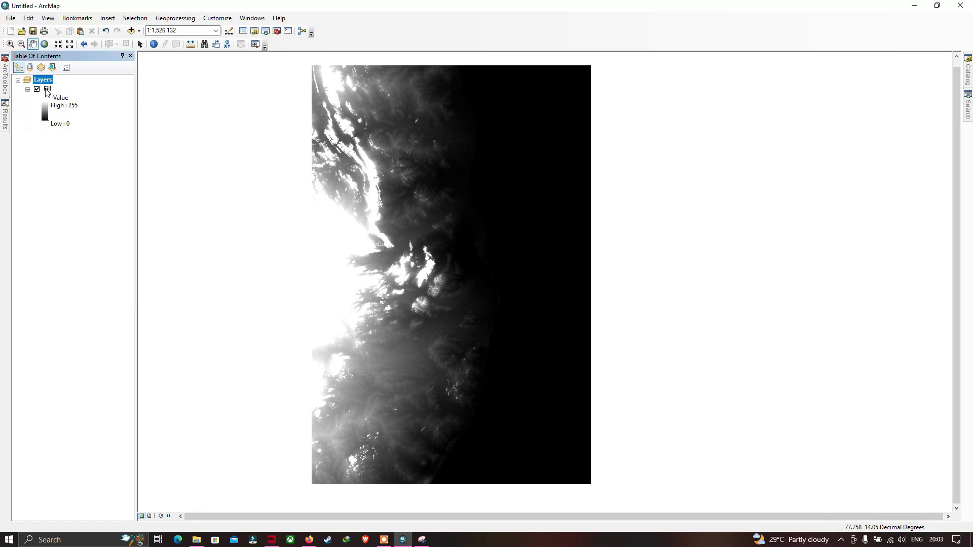
left_click_drag(412, 131, 397, 137)
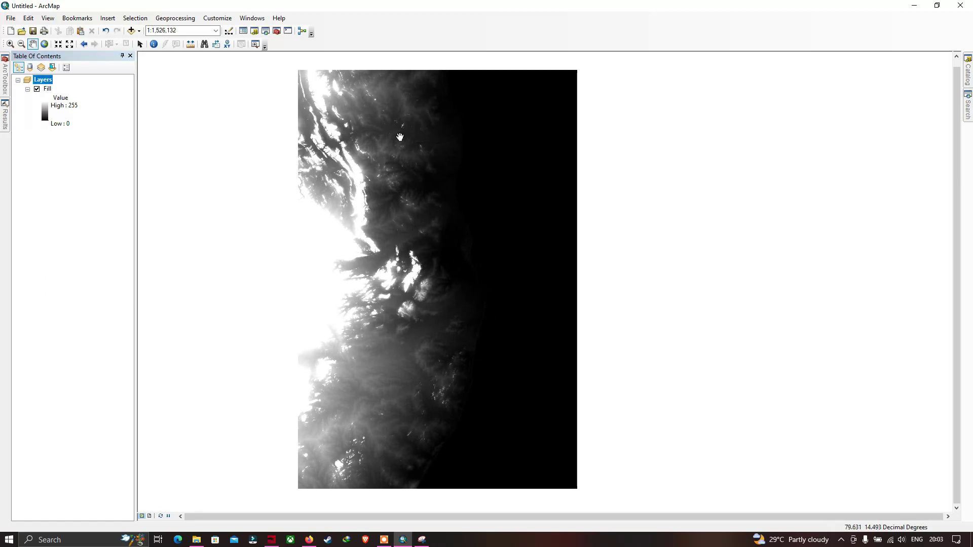
Run the Spatial Analyst Hydrology Flow Direction tool on the Fill raster, saving the output flow direction raster as E:\scarp\flow_direc.
left_click(6, 77)
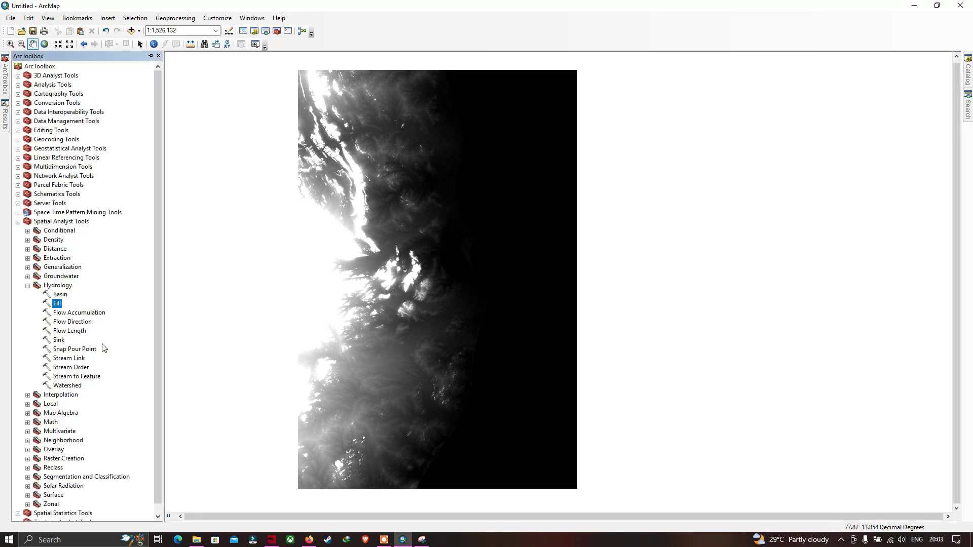
double_click(85, 326)
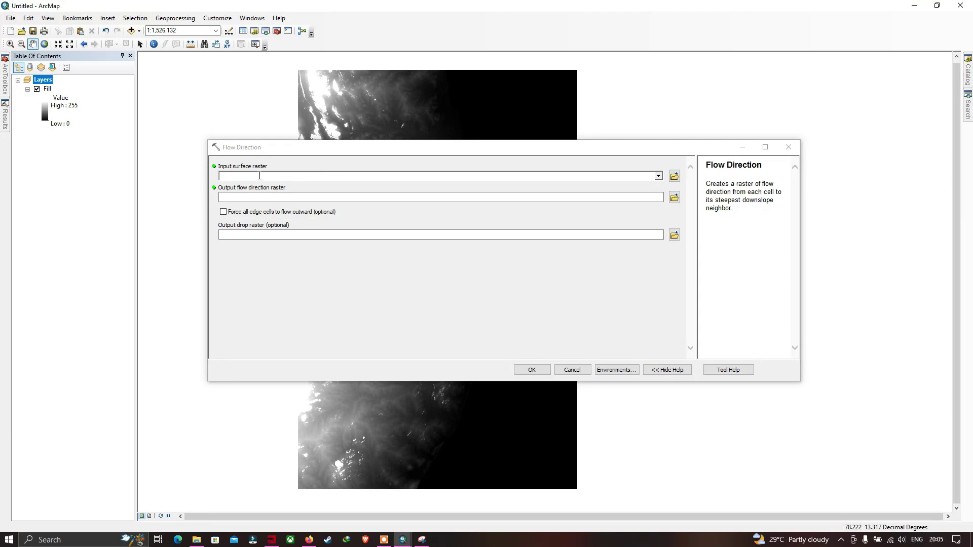
left_click(658, 176)
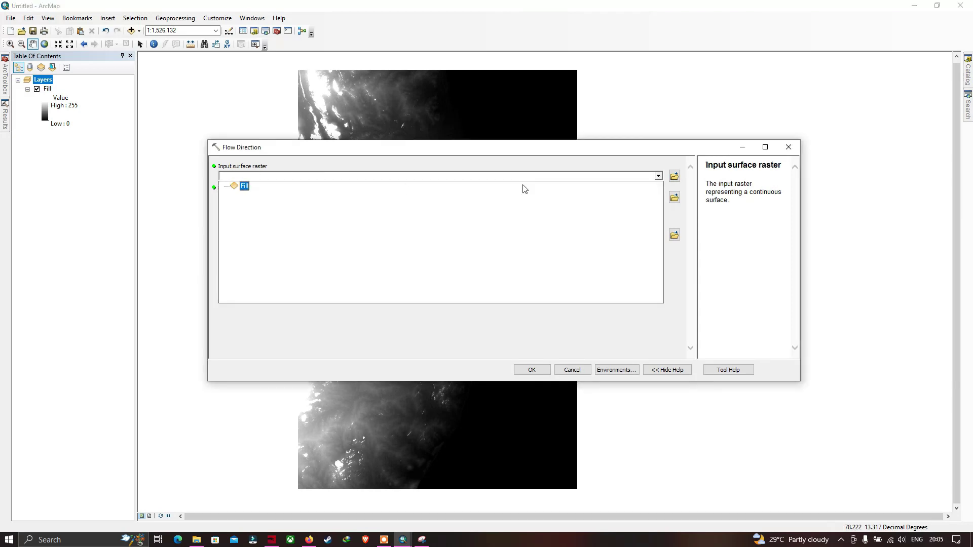
left_click(244, 185)
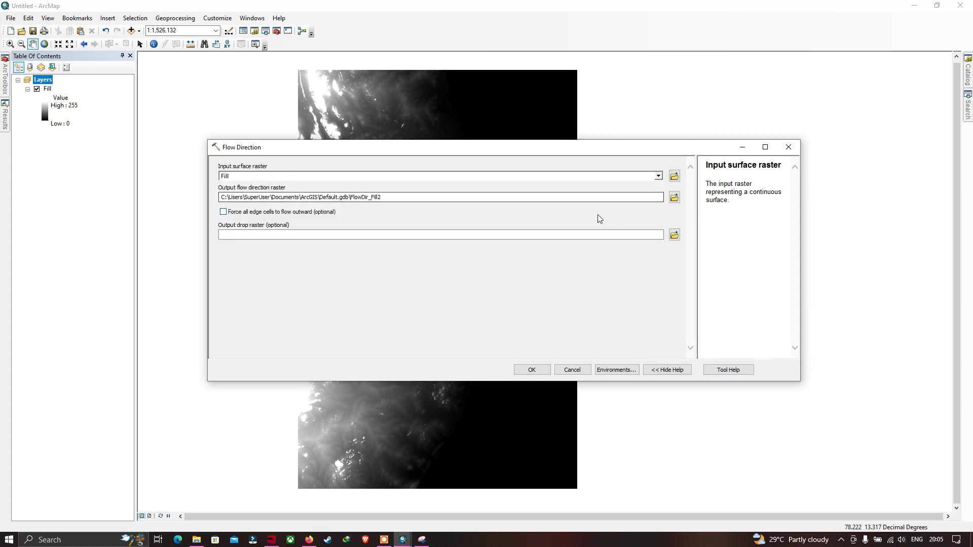
left_click(674, 197)
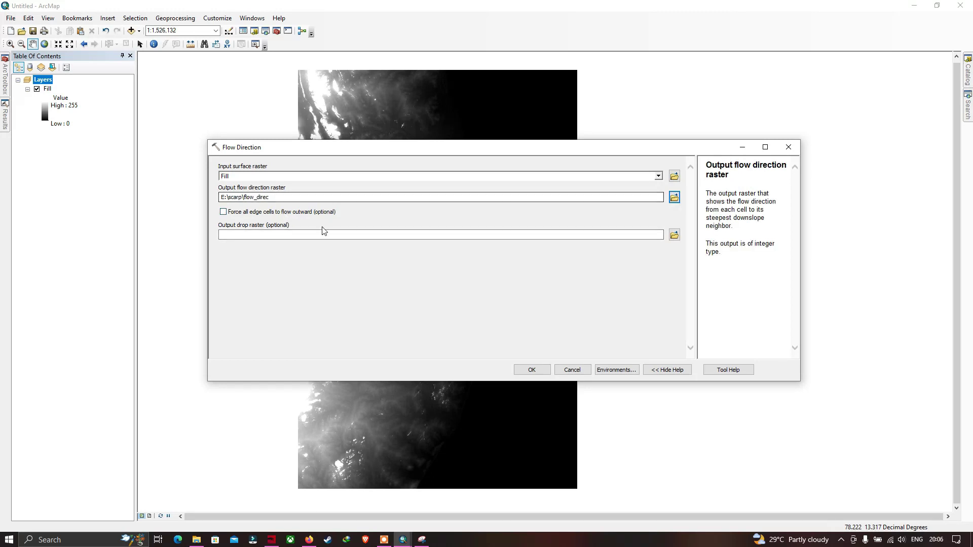
left_click(541, 371)
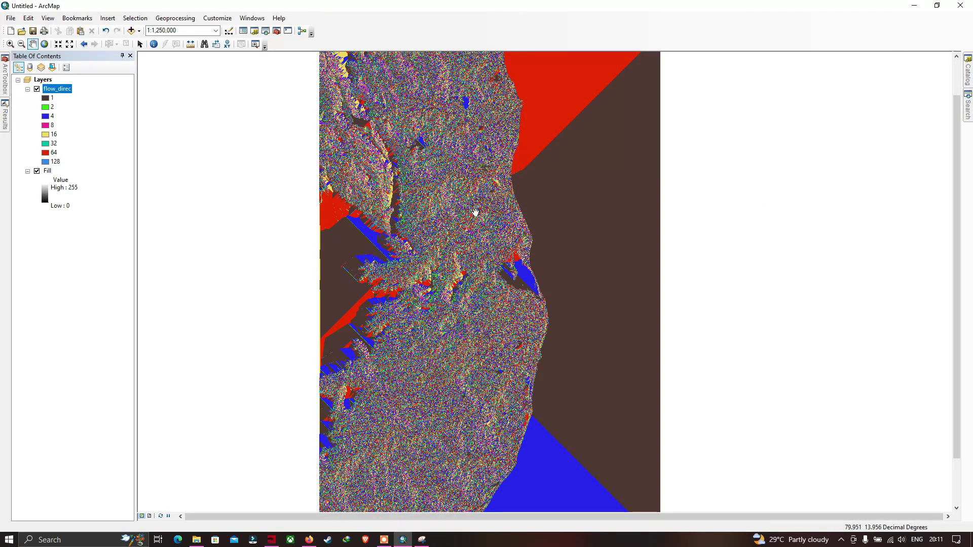
Examine the flow_direc raster up close and compare its class values with the direction coding diagram in the Snipping Tool.
left_click_drag(485, 203, 458, 204)
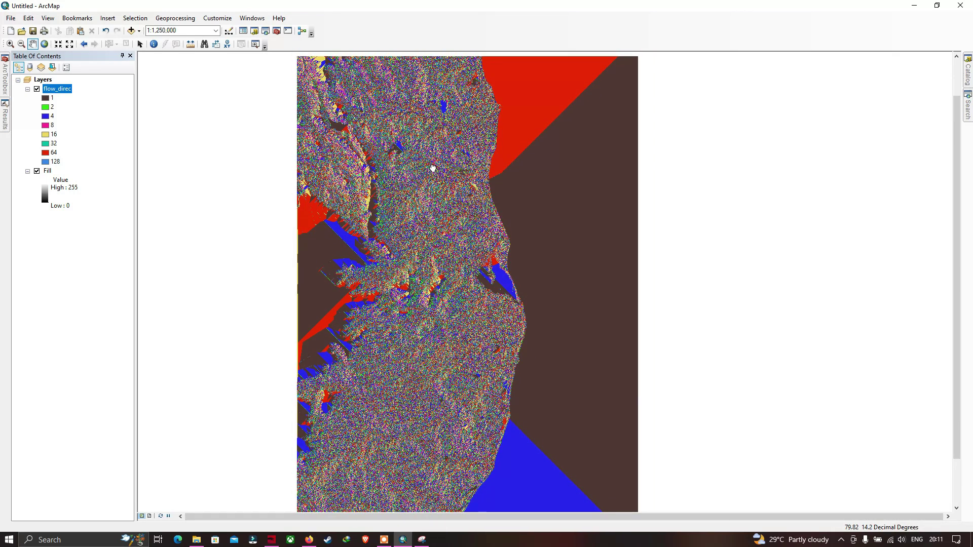
left_click(433, 170)
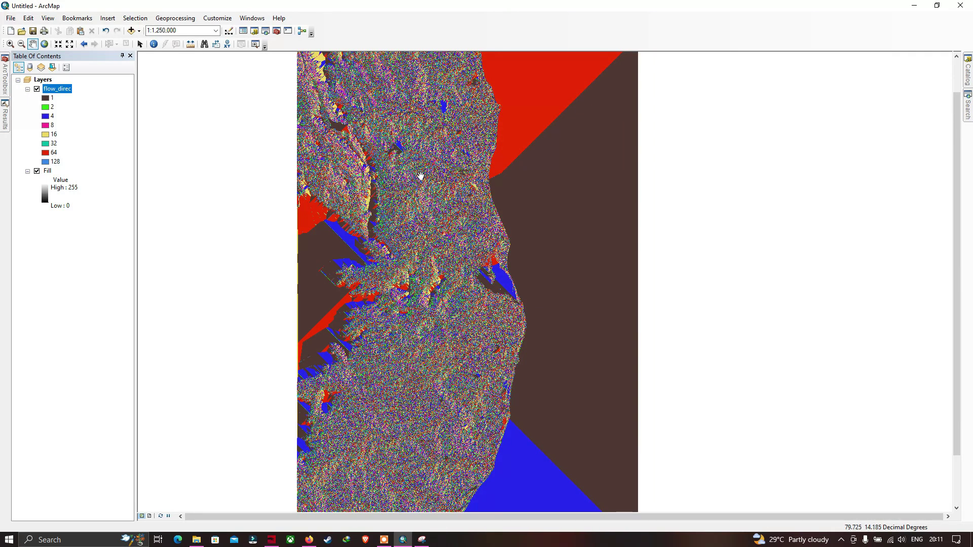
scroll(428, 185, "down", 2)
scroll(422, 190, "down", 4)
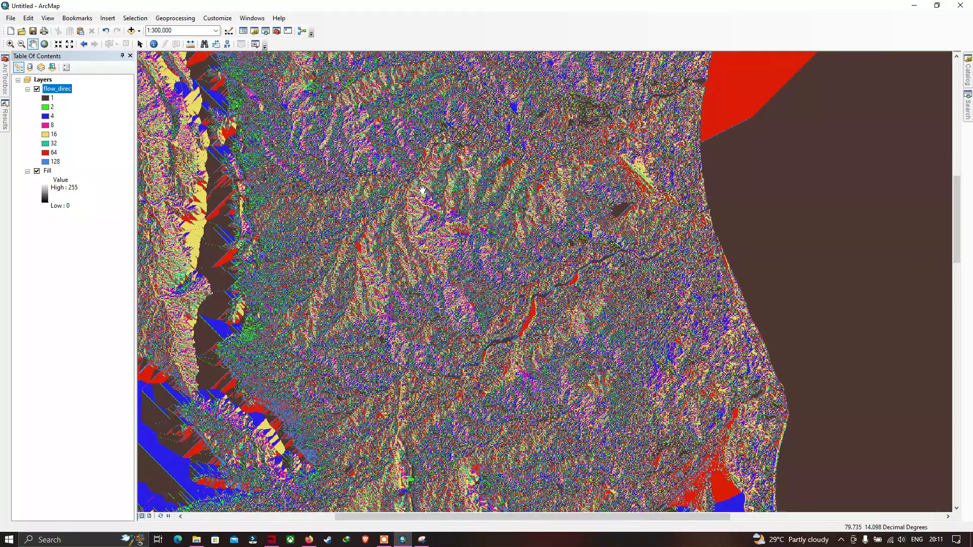
scroll(439, 216, "down", 1)
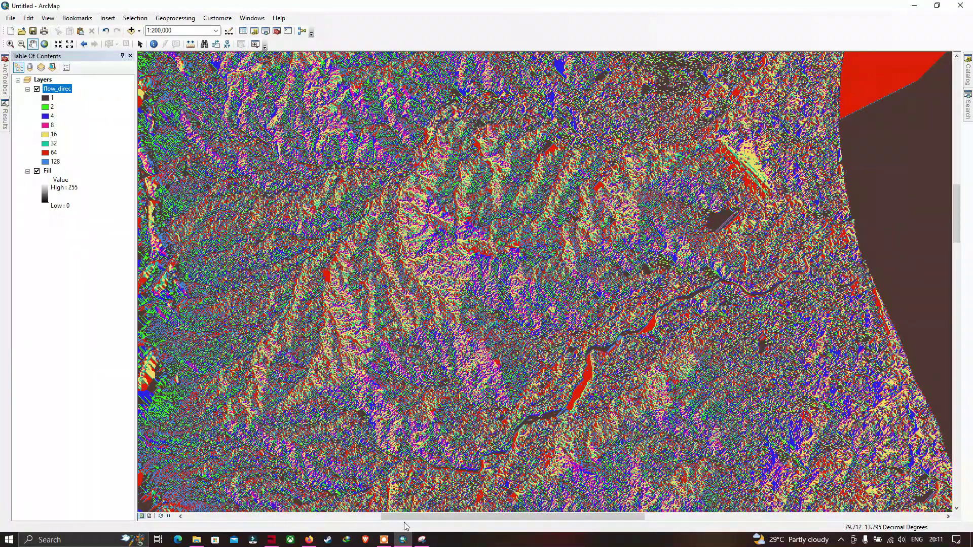
left_click(422, 540)
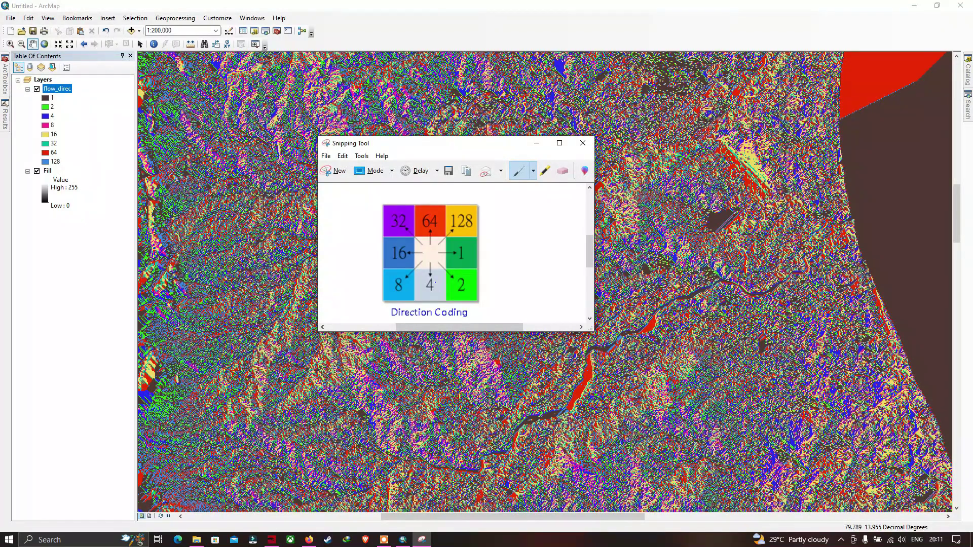
left_click(81, 110)
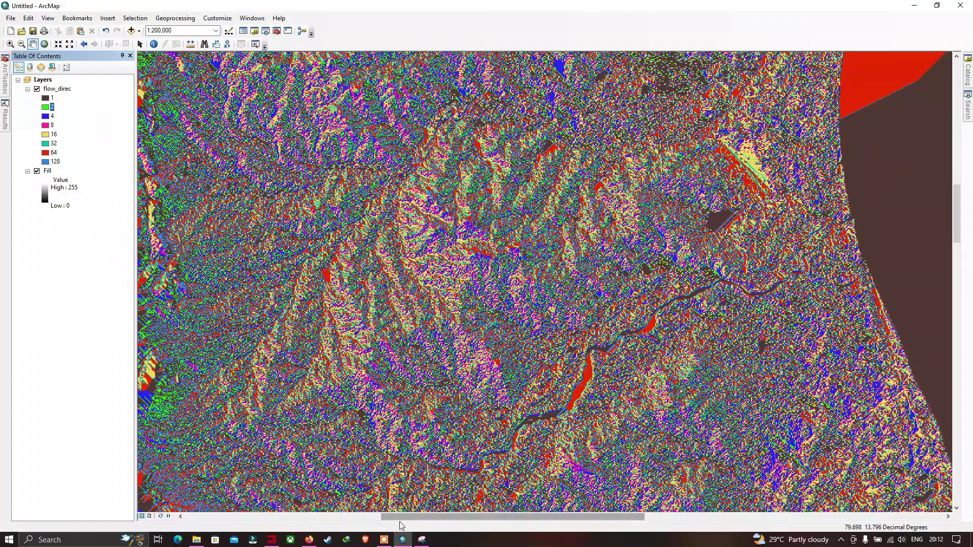
left_click(428, 540)
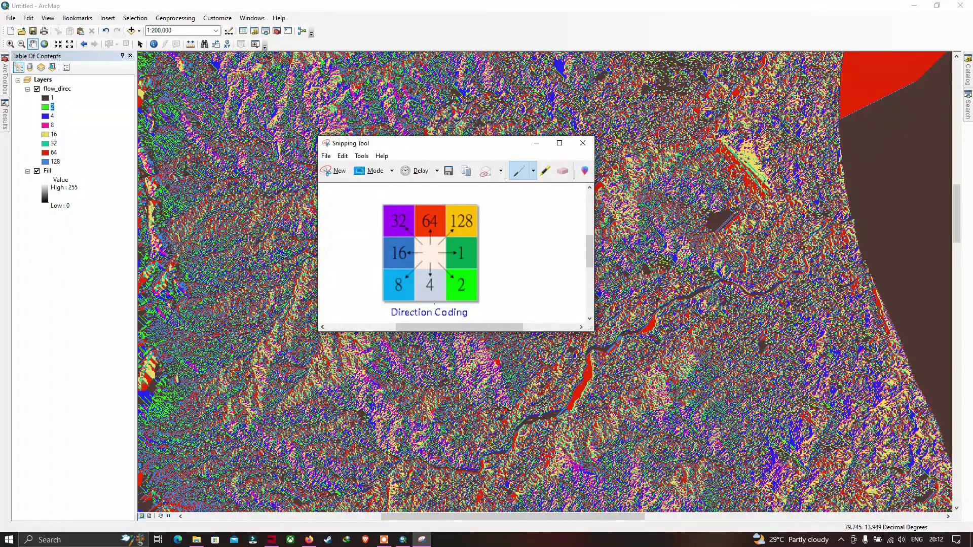
left_click(537, 143)
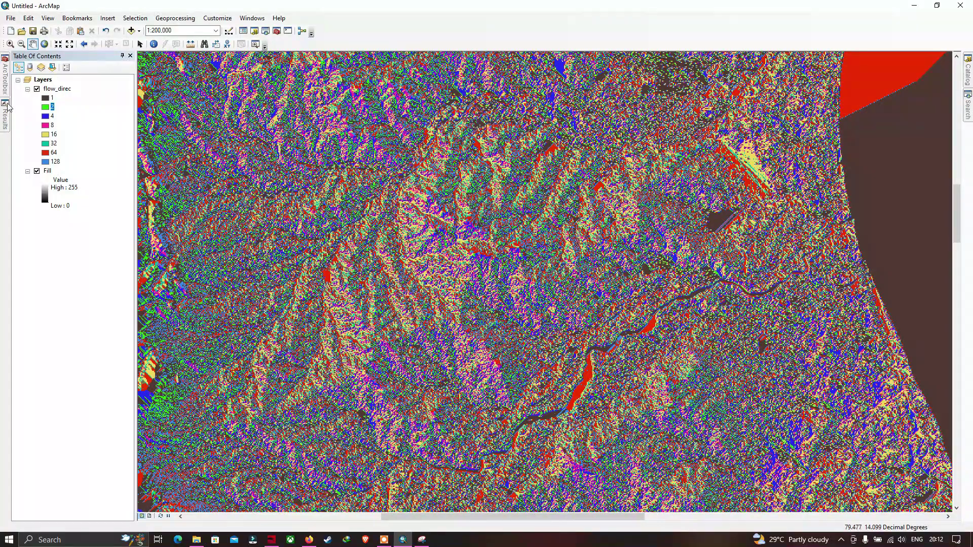
Run the Hydrology Flow Accumulation tool on flow_direc with FLOAT output data type, saving the accumulation raster as E:\scarp\flow_accu.
mouse_move(6, 85)
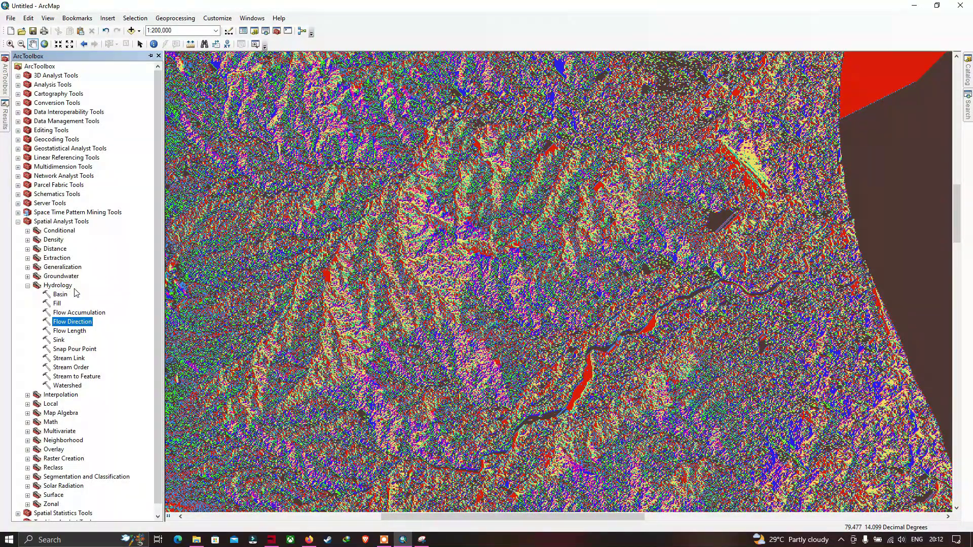
double_click(89, 313)
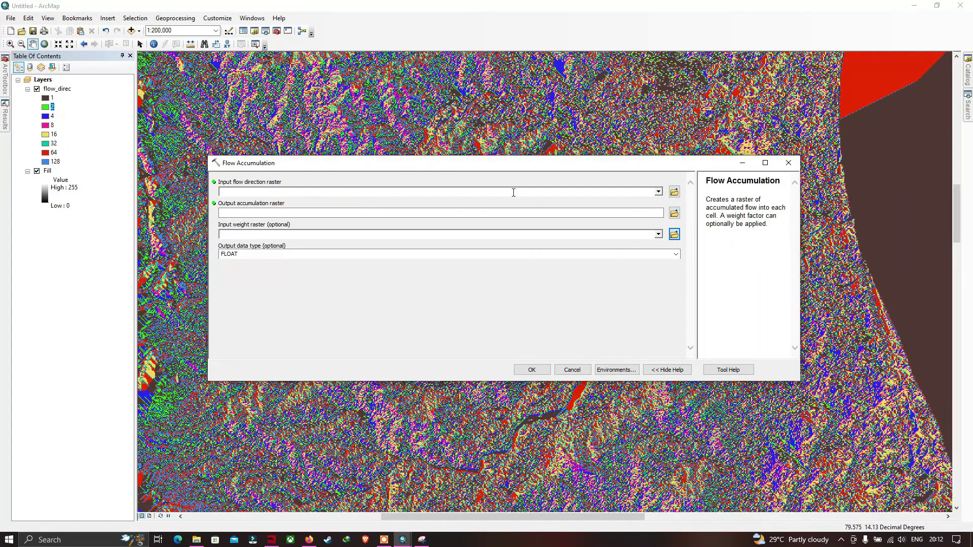
left_click(658, 191)
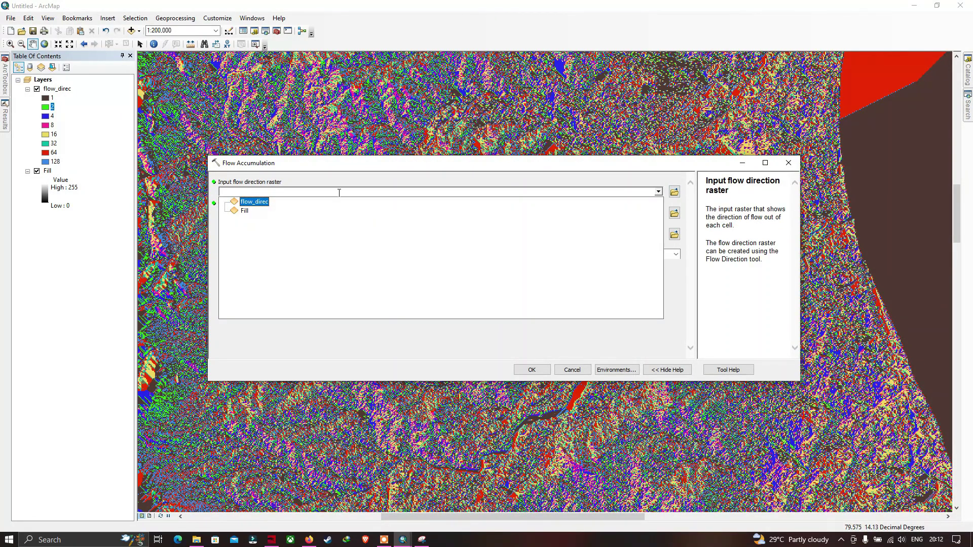
left_click(251, 204)
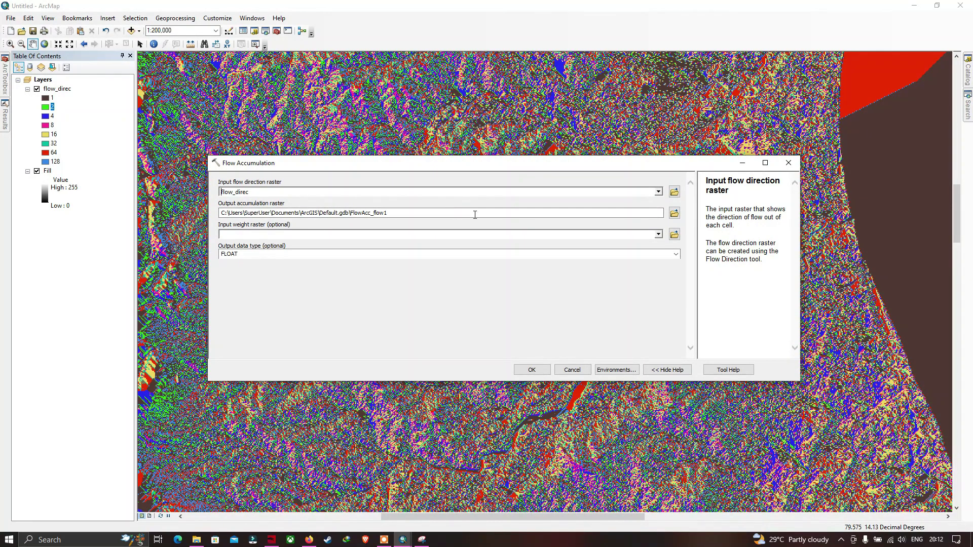
left_click(674, 212)
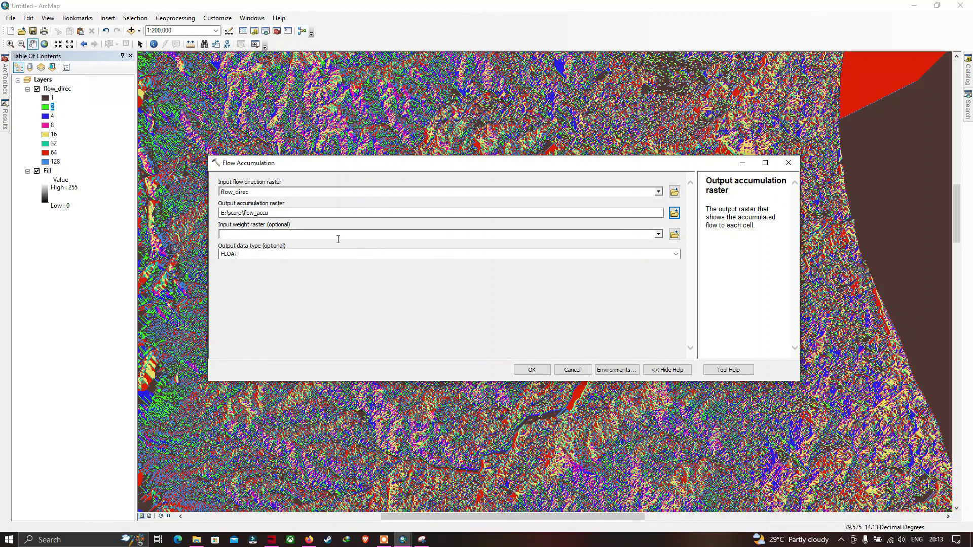
left_click(275, 212)
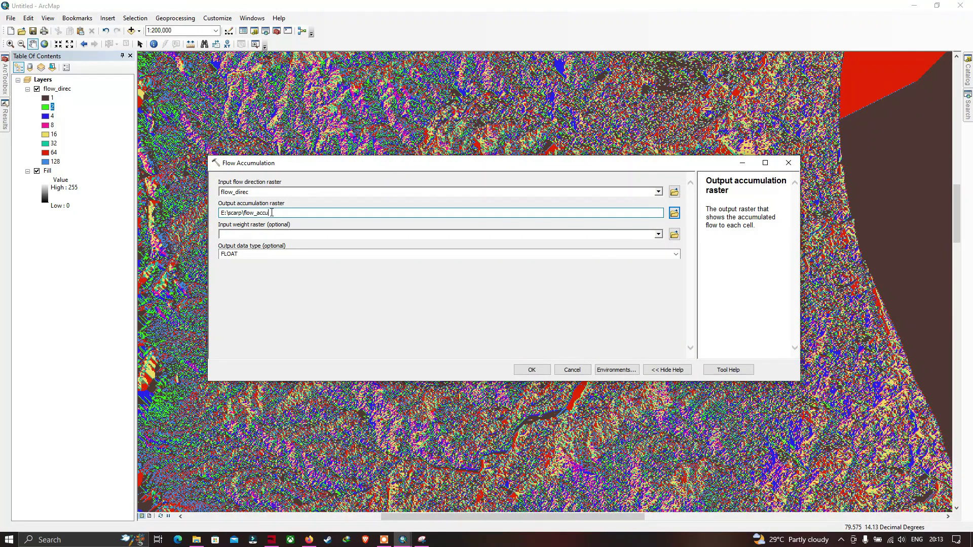
left_click_drag(272, 212, 243, 213)
left_click(307, 279)
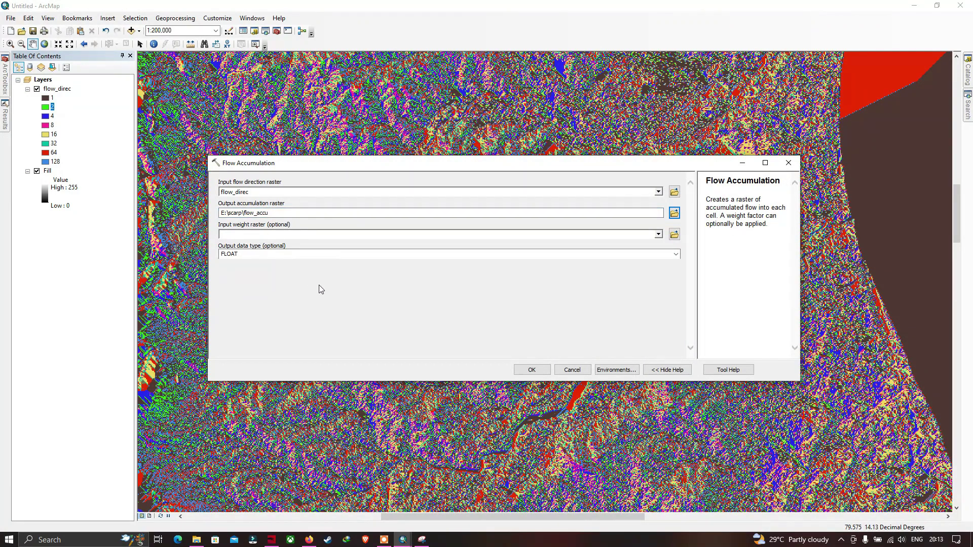
left_click(529, 371)
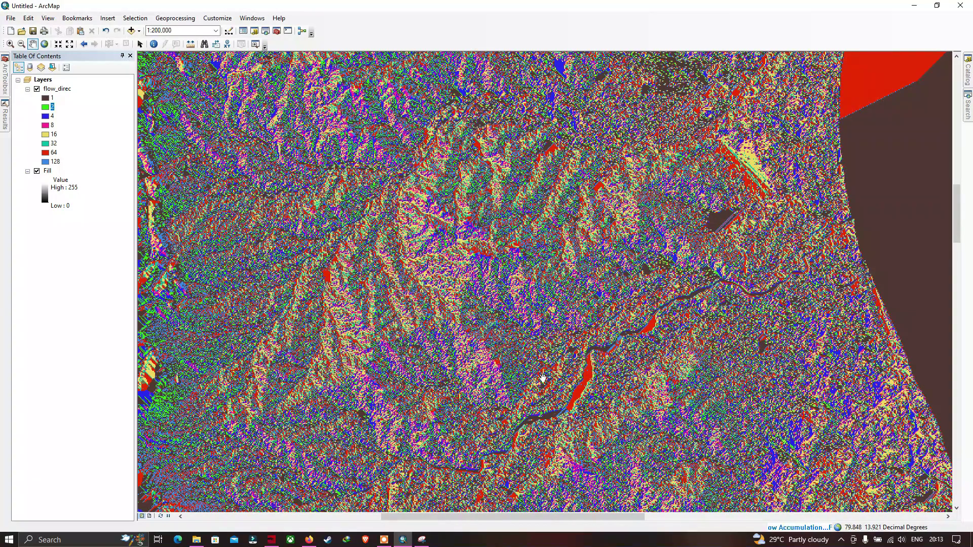
scroll(481, 282, "down", 1)
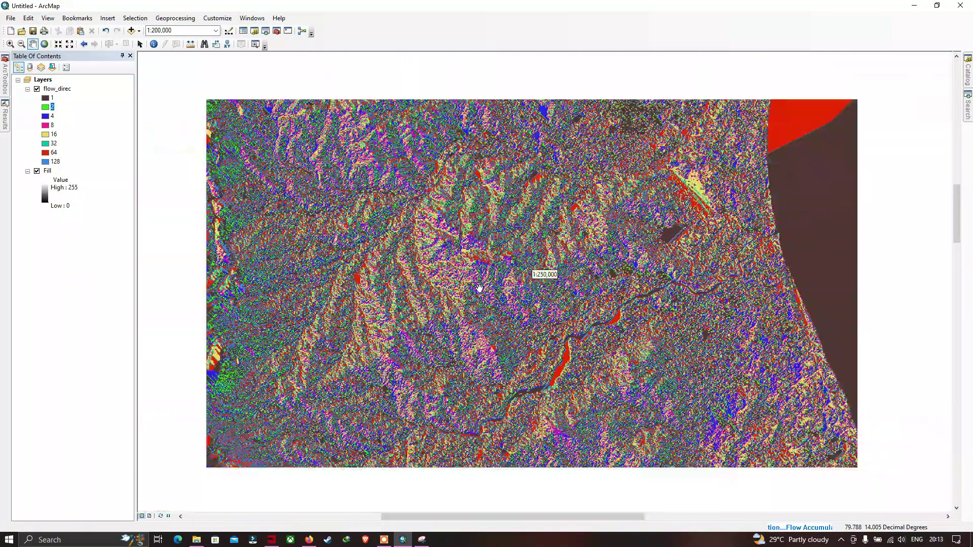
scroll(480, 289, "down", 3)
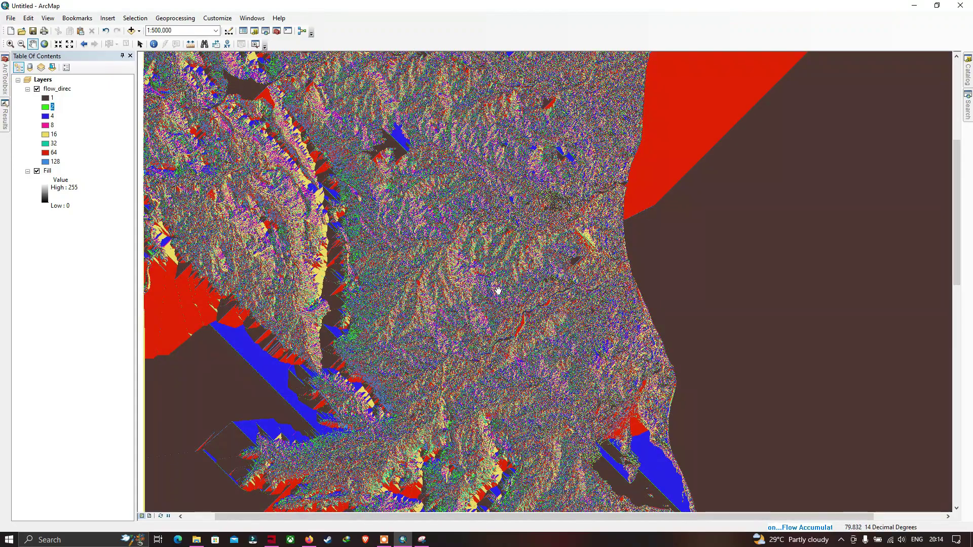
scroll(511, 304, "down", 1)
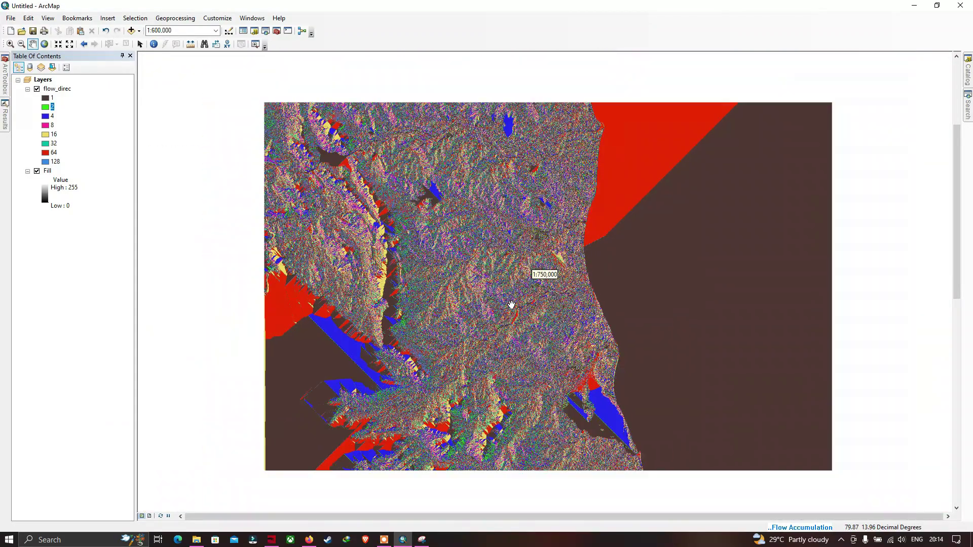
scroll(541, 320, "down", 1)
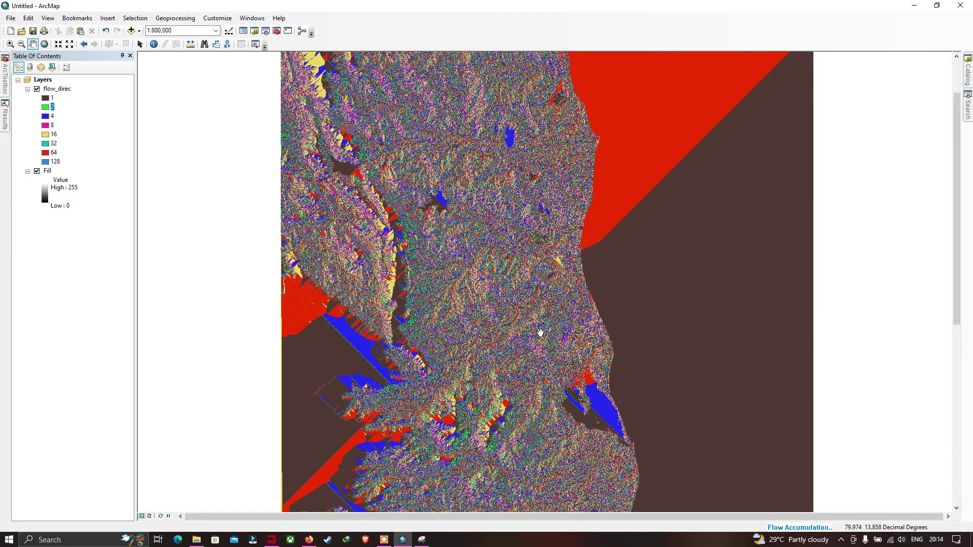
scroll(541, 332, "down", 1)
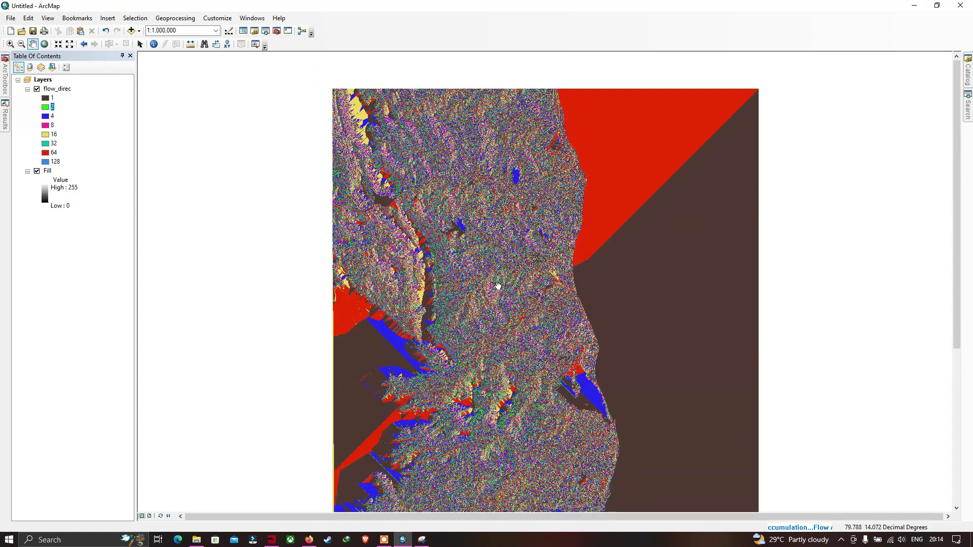
left_click_drag(498, 286, 456, 260)
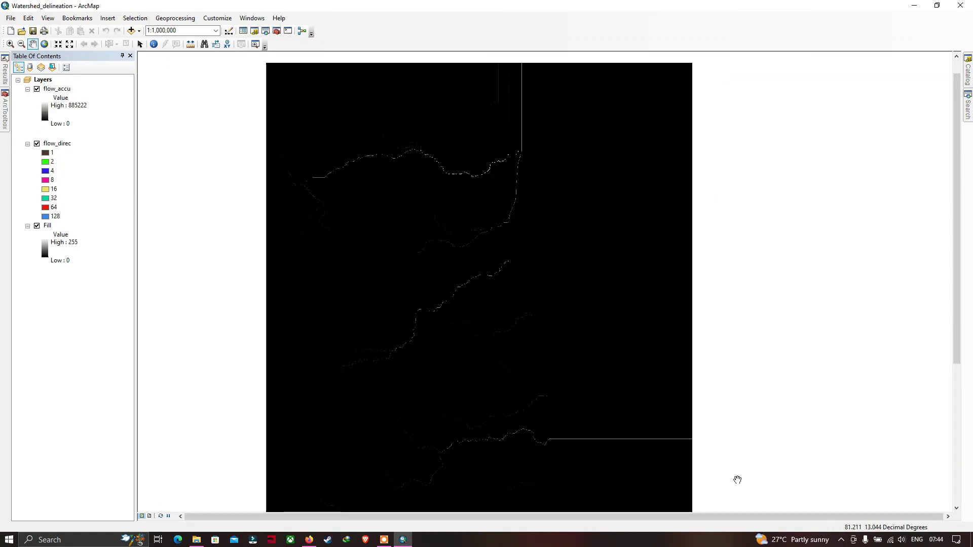
Examine the drainage lines and the value range of the flow_accu layer in the map.
left_click_drag(564, 269, 556, 262)
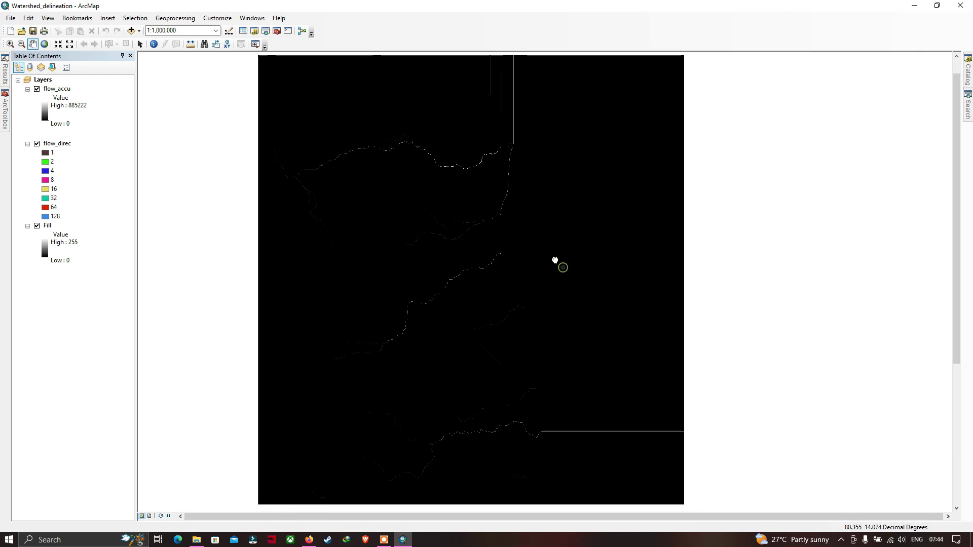
left_click_drag(535, 213, 525, 214)
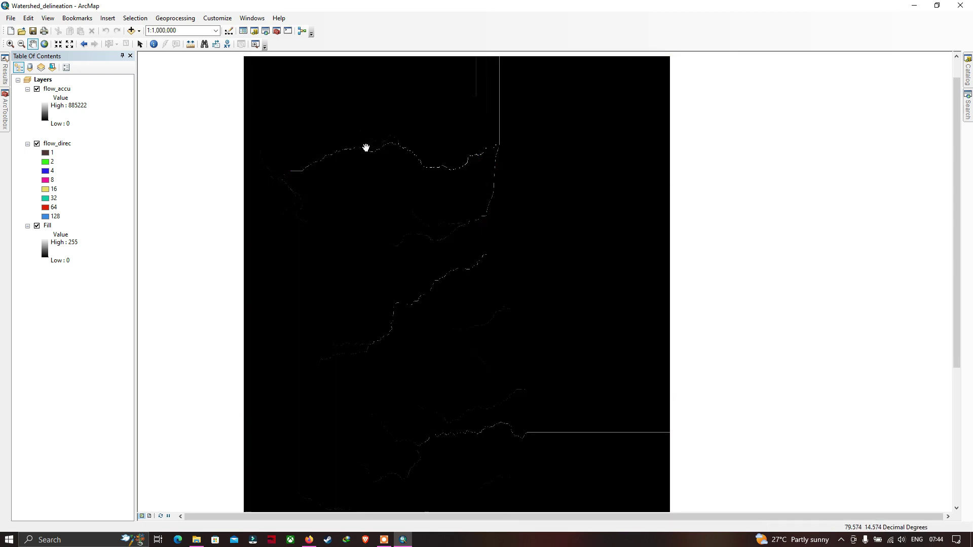
left_click_drag(365, 147, 362, 148)
left_click_drag(436, 150, 428, 152)
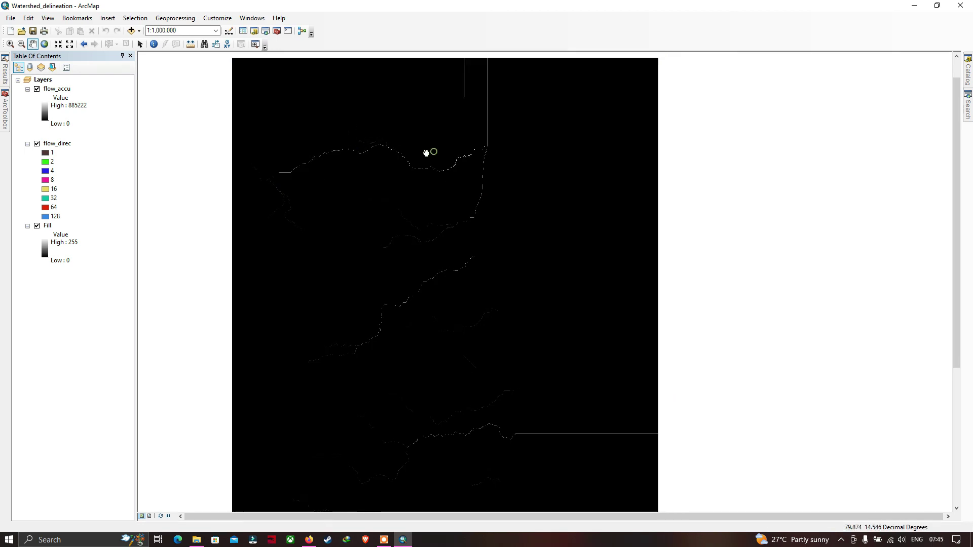
left_click(60, 90)
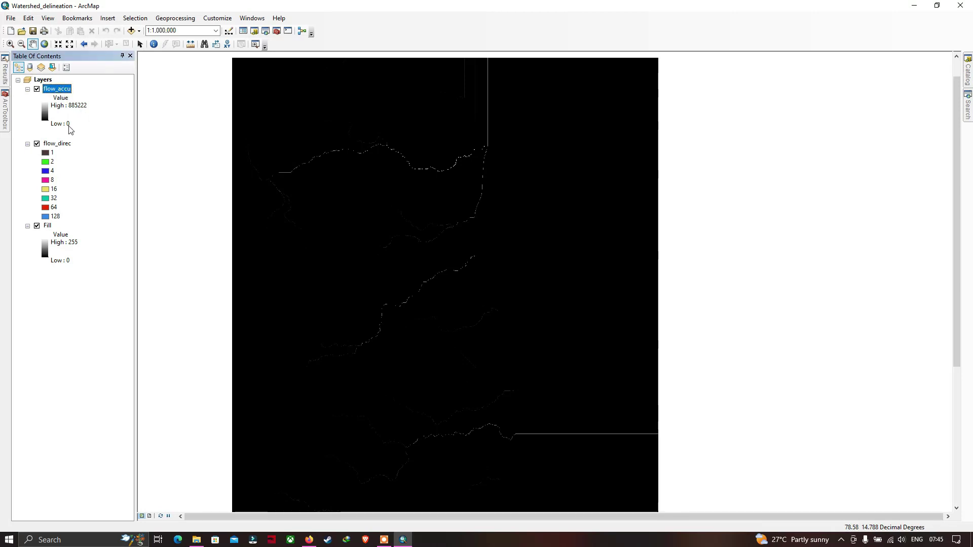
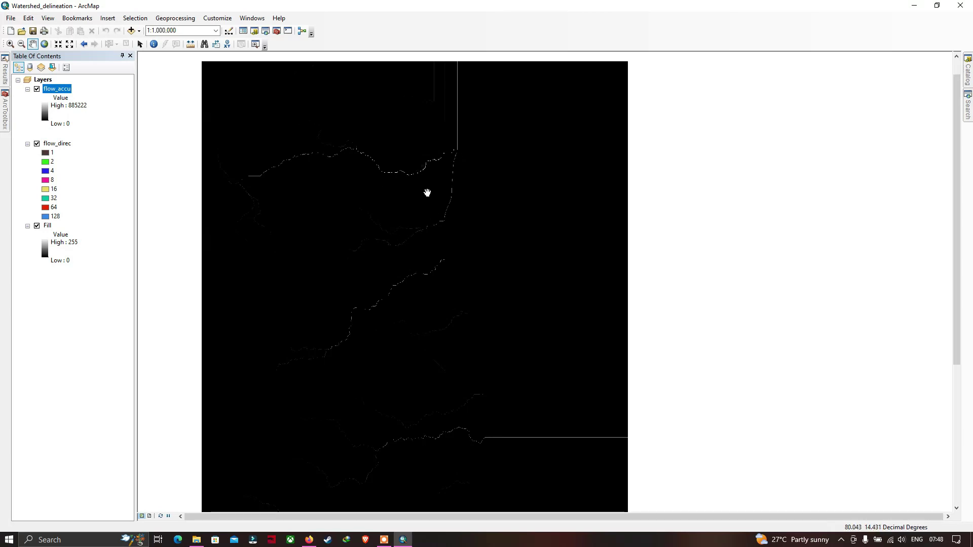
mouse_move(393, 167)
left_mouse_down()
mouse_move(400, 172)
mouse_move(391, 165)
left_mouse_up()
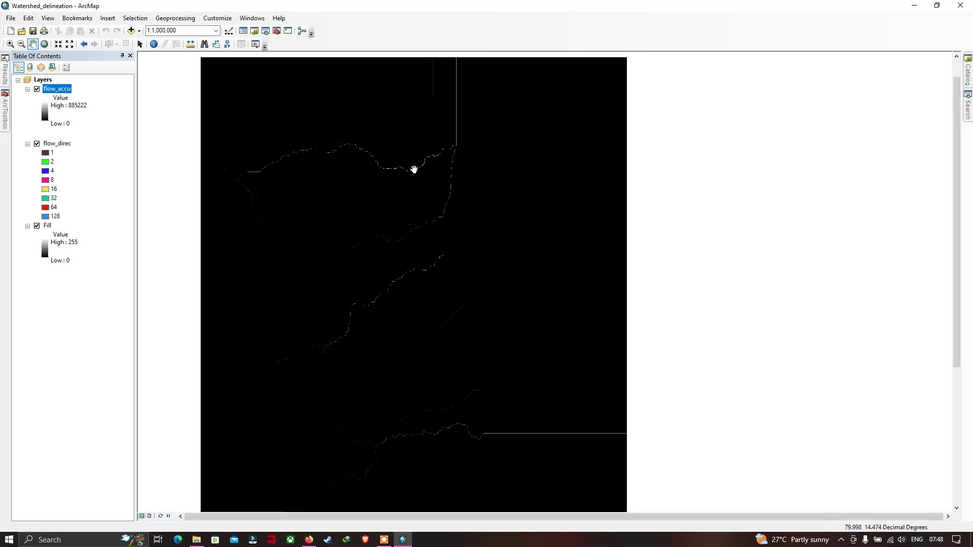
Change the flow_accu layer's symbology from a stretched ramp to Classified with 2 classes.
right_click(57, 89)
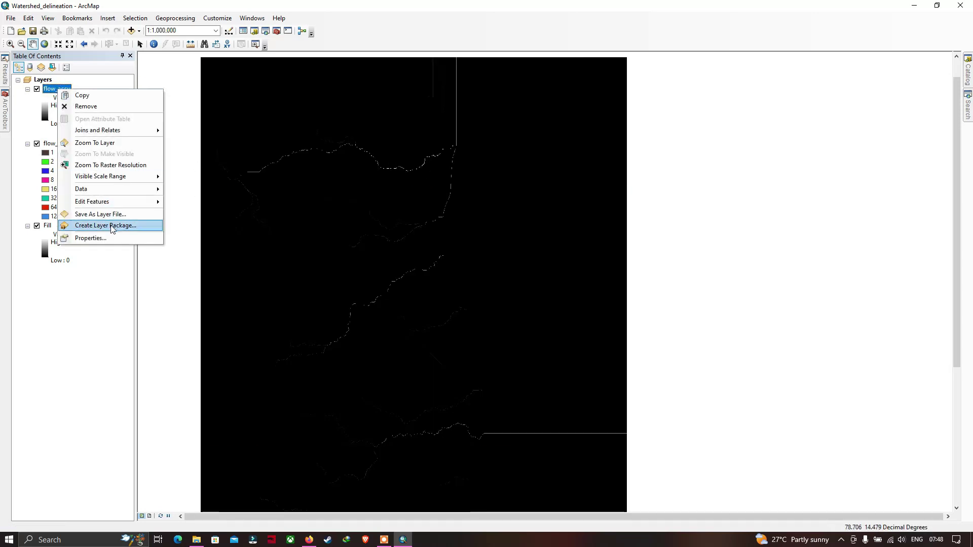
left_click(100, 239)
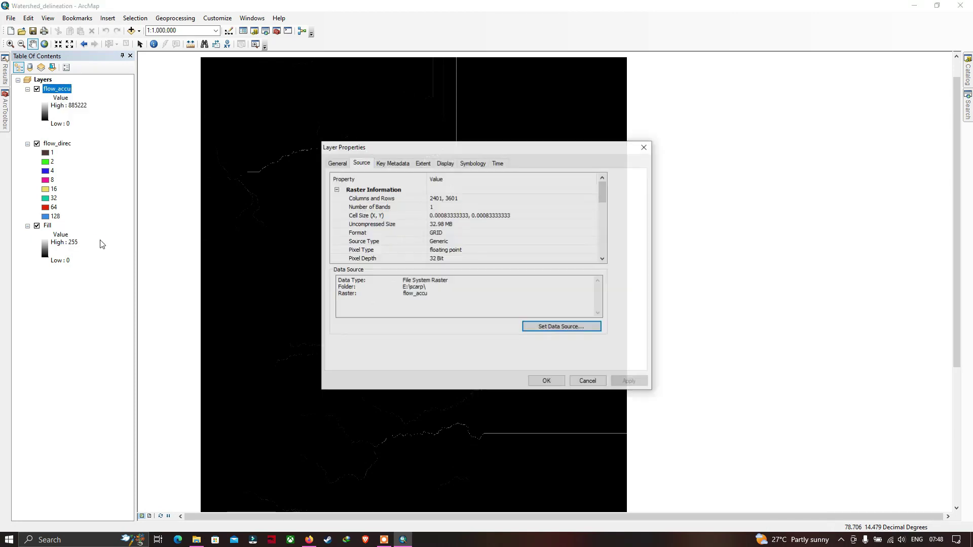
left_click(474, 162)
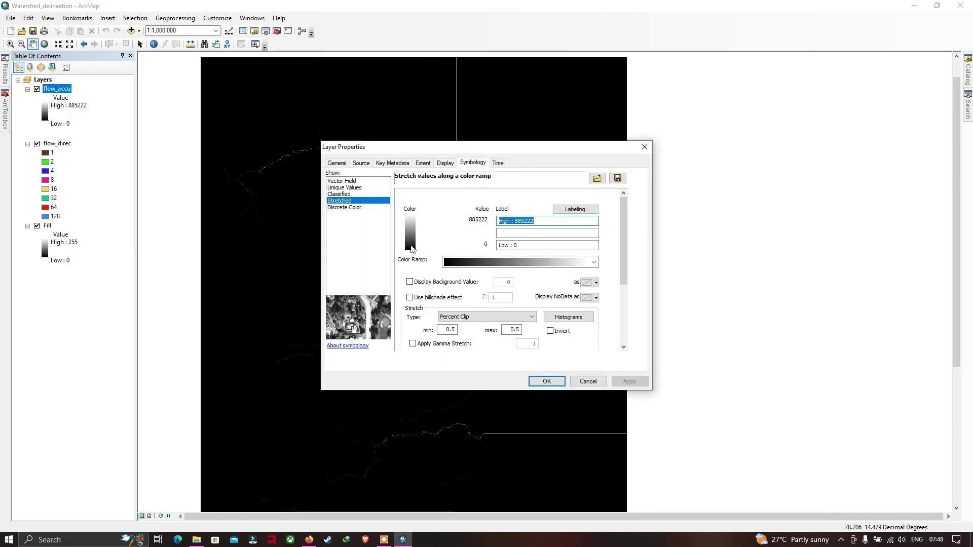
left_click(353, 188)
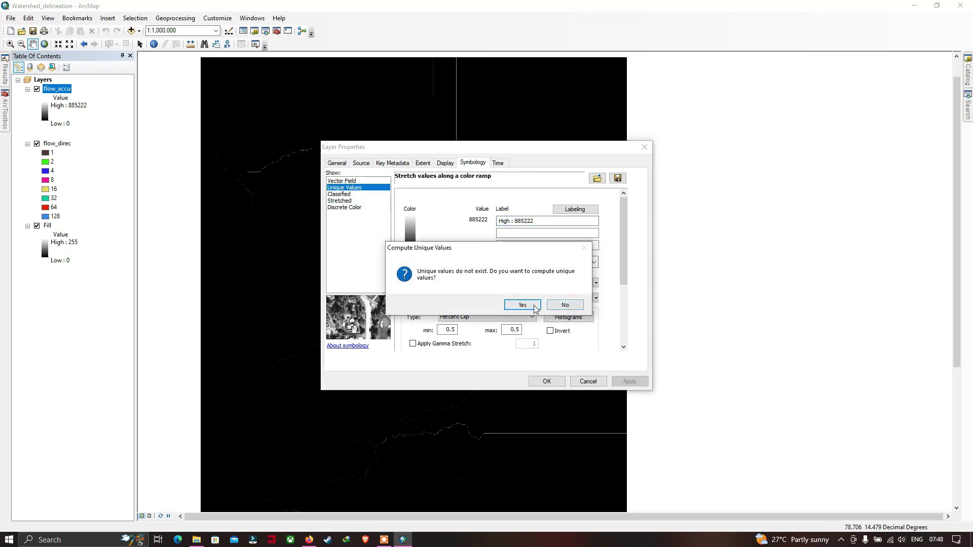
left_click(565, 305)
left_click(339, 194)
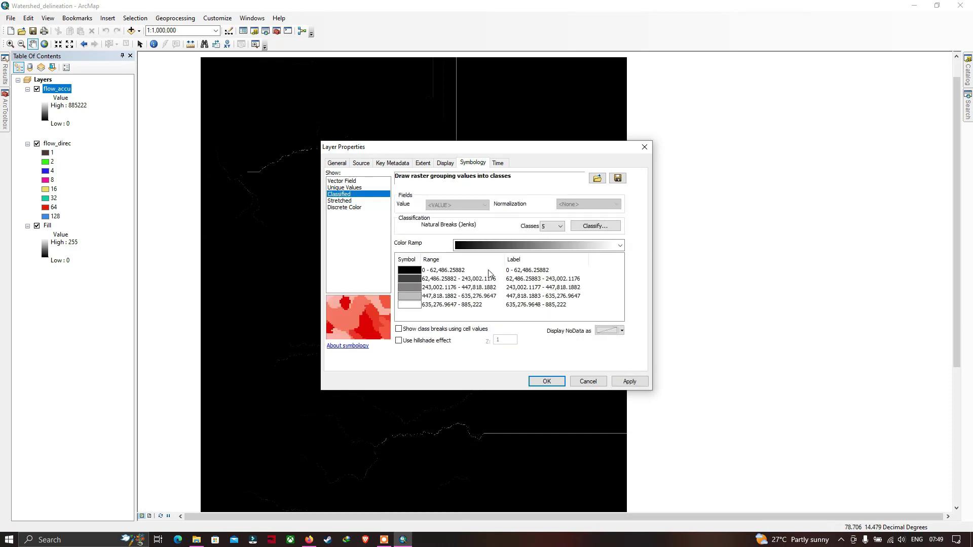
left_click(555, 230)
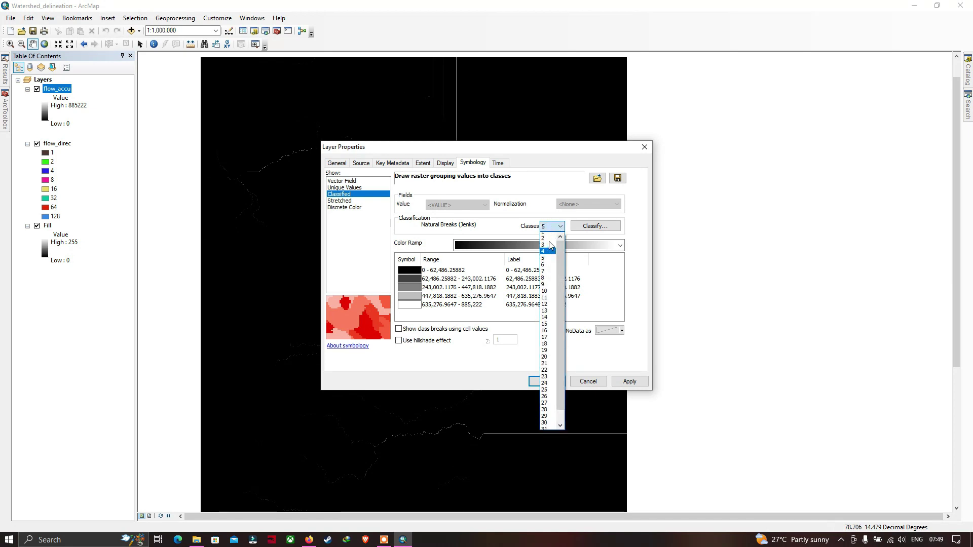
left_click(543, 243)
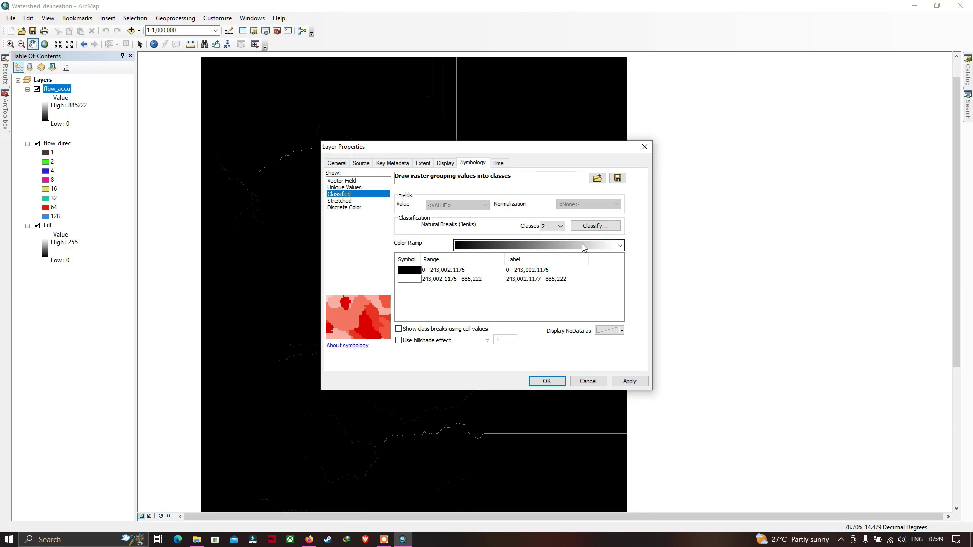
Set the first class break of flow_accu manually to about 10,036 and apply the classification to the map.
left_click(589, 227)
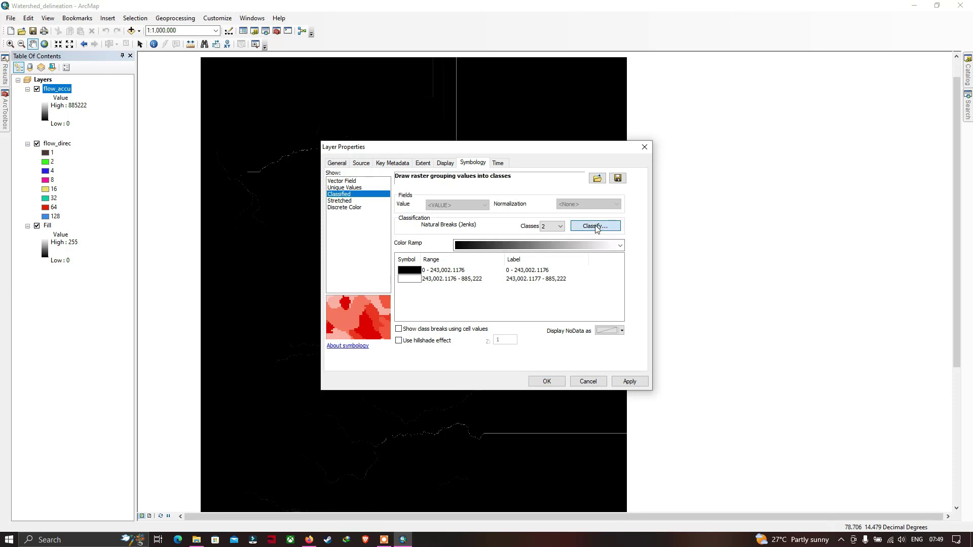
left_click_drag(509, 152, 770, 158)
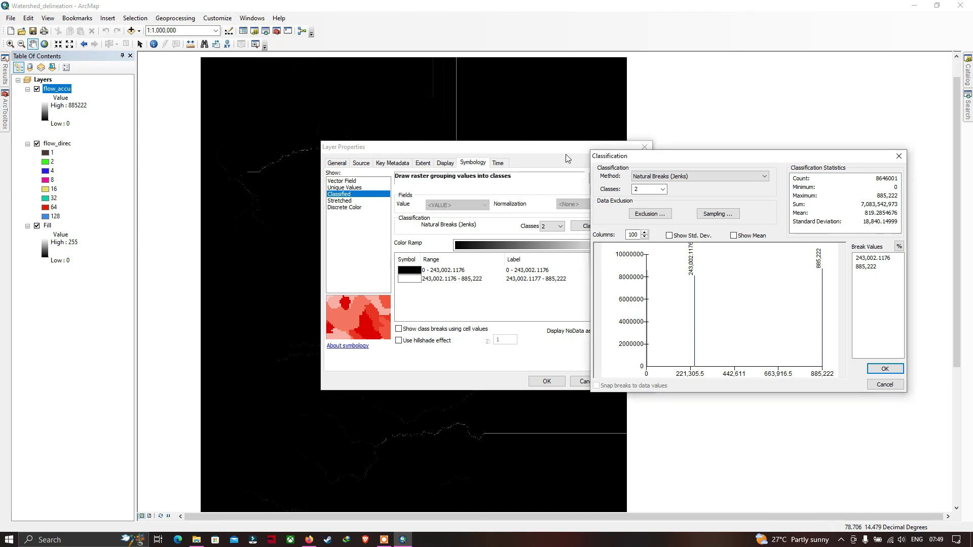
left_click_drag(702, 161, 726, 147)
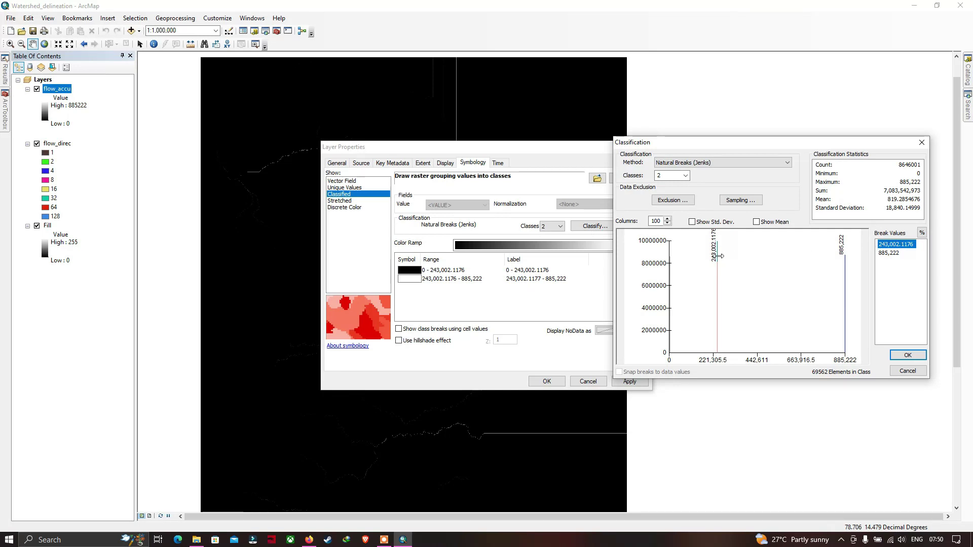
left_click_drag(717, 259, 666, 257)
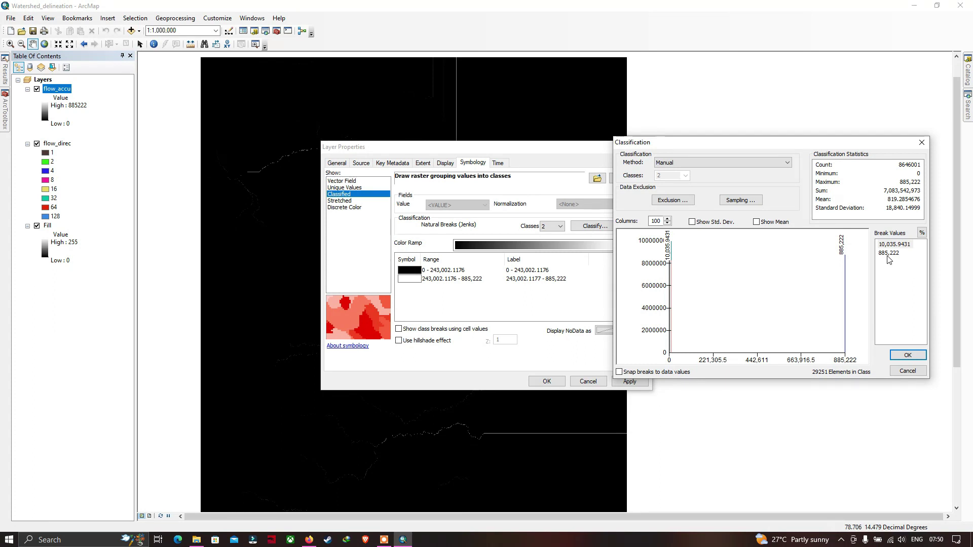
left_click(910, 357)
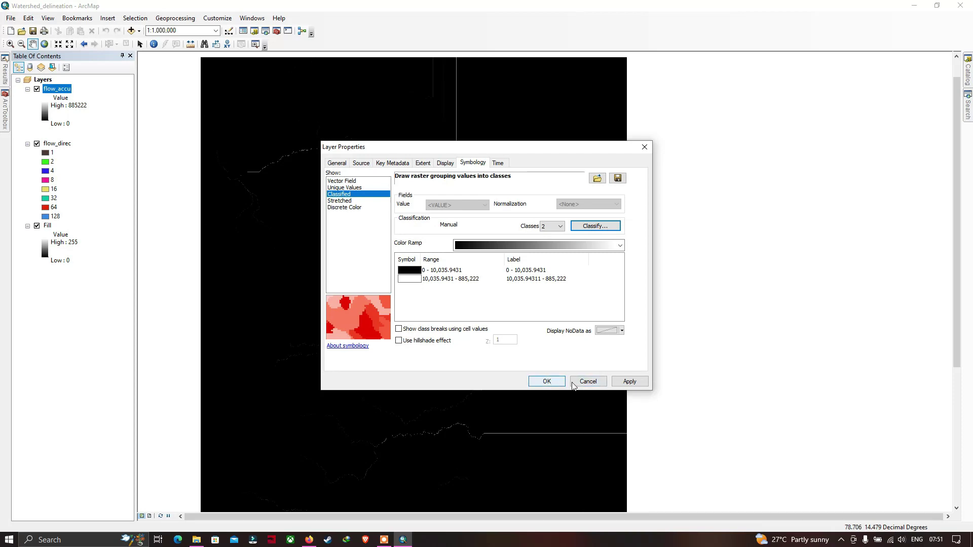
left_click(546, 382)
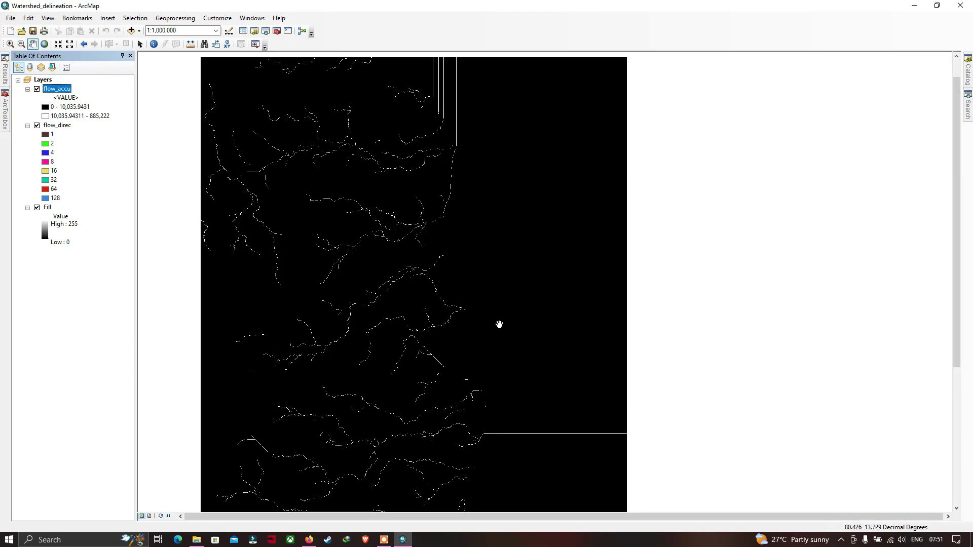
Lower the first class break of flow_accu to about 5,028 in its classification and apply it to show more streams.
left_click_drag(489, 312, 495, 294)
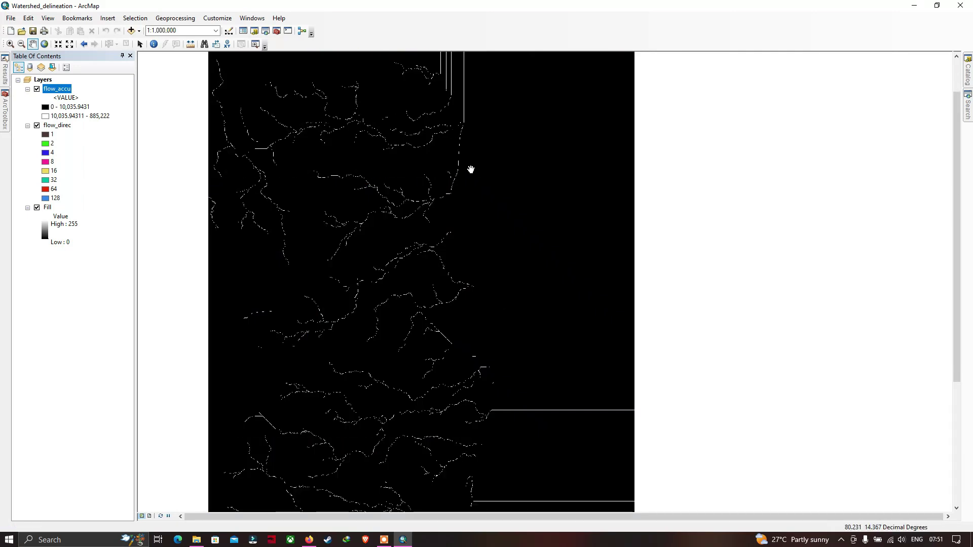
left_click_drag(467, 159, 451, 158)
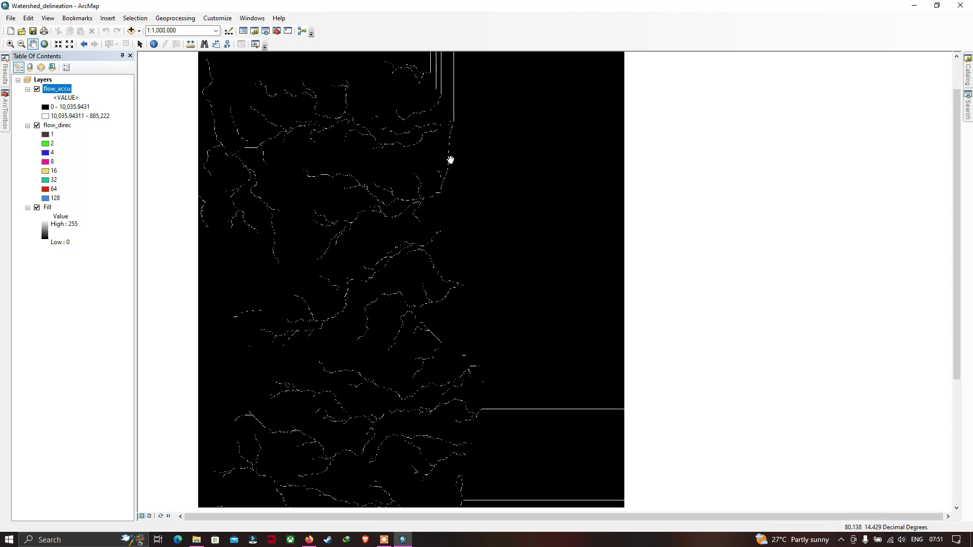
right_click(69, 93)
left_click(93, 238)
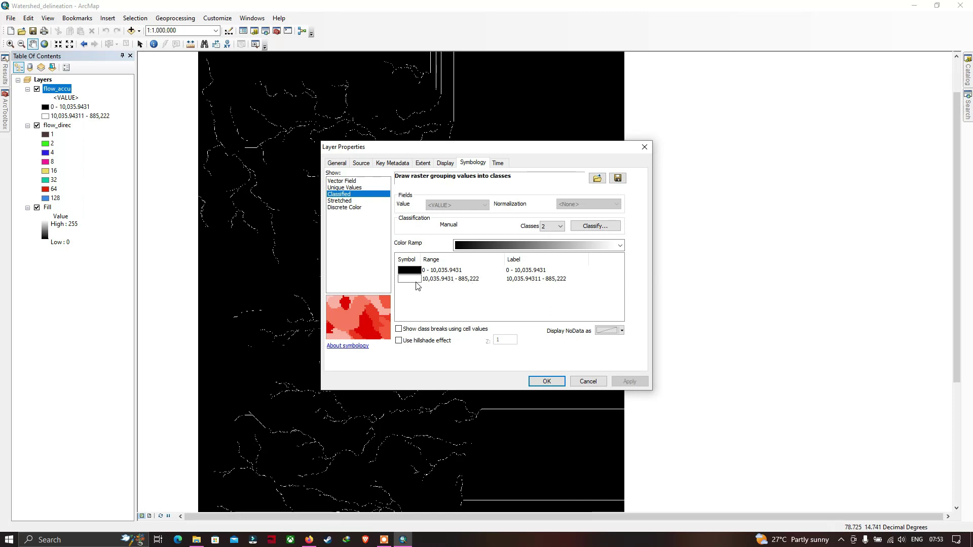
left_click_drag(526, 149, 777, 109)
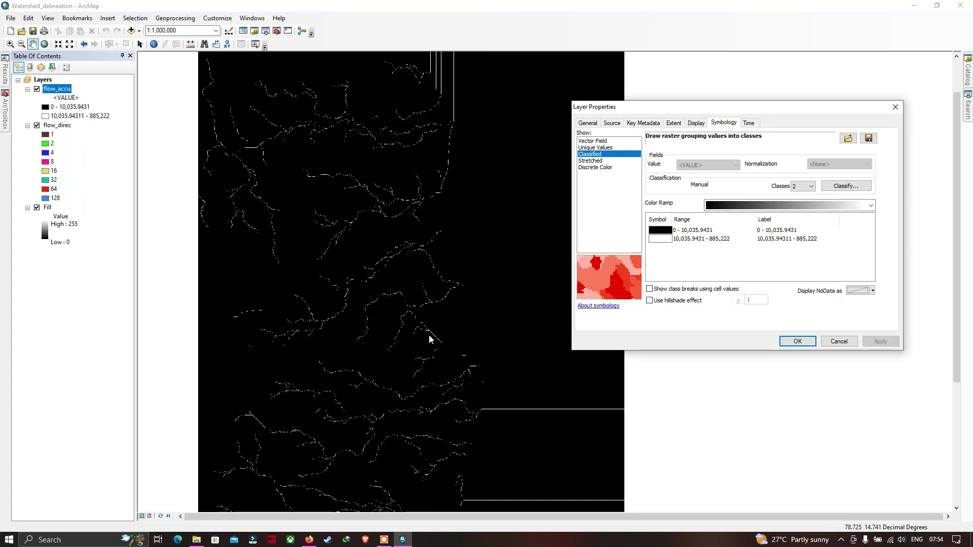
left_click_drag(695, 111, 714, 115)
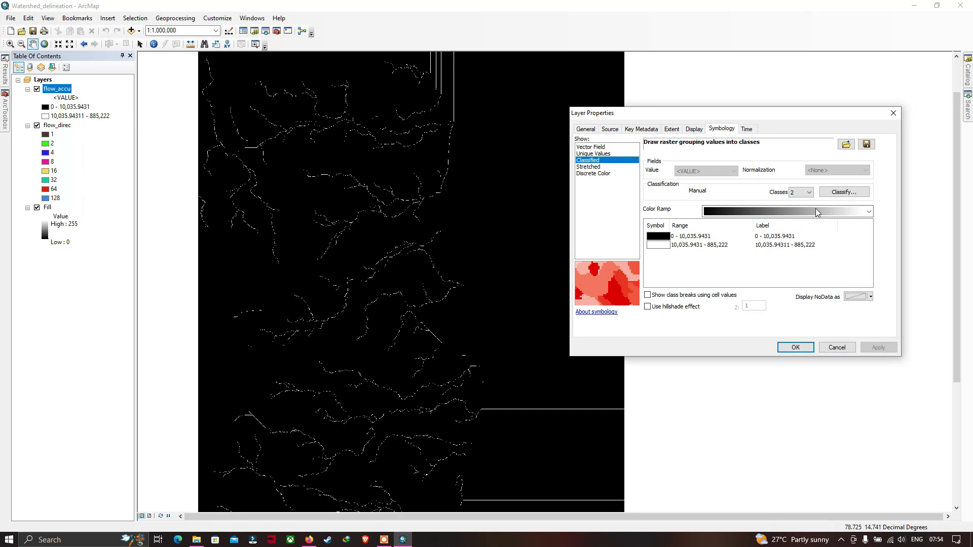
left_click(843, 193)
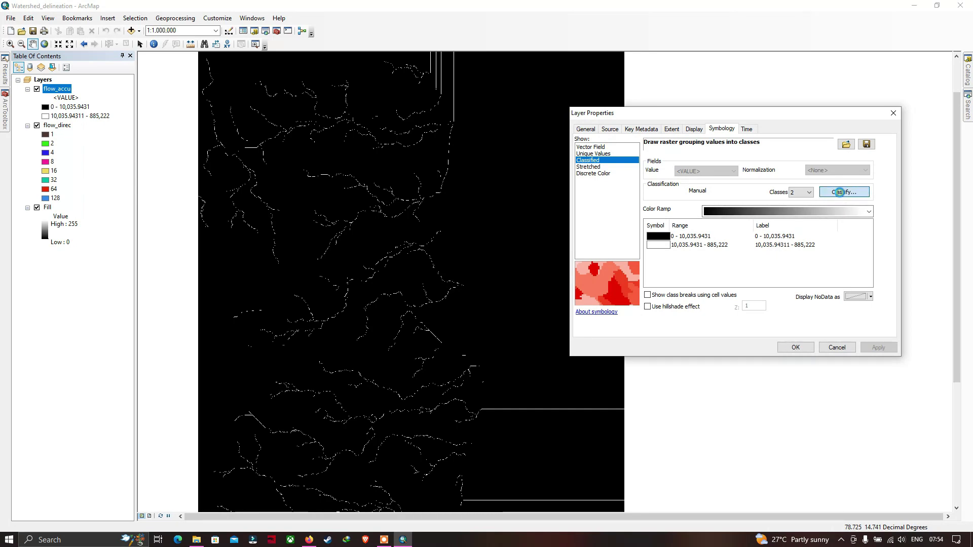
left_click_drag(636, 248, 634, 249)
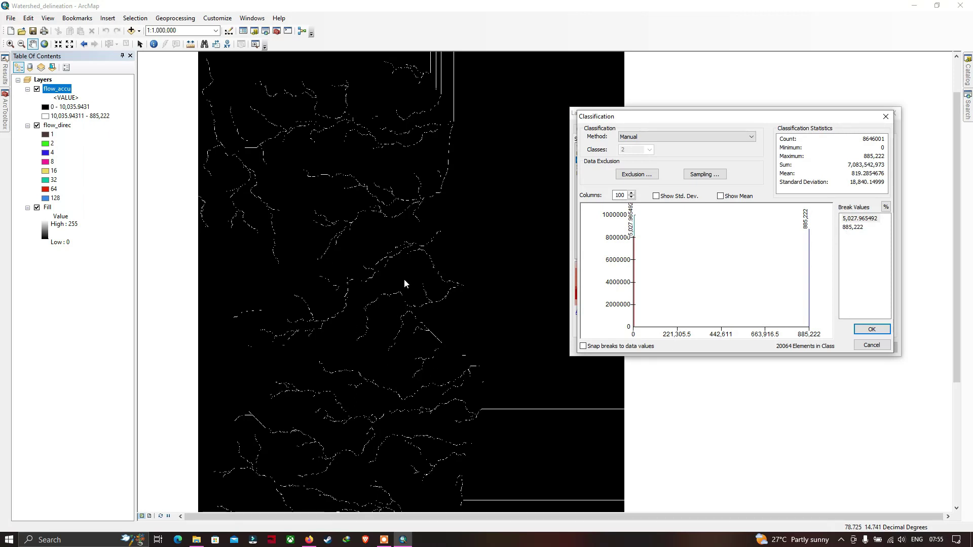
left_click(885, 329)
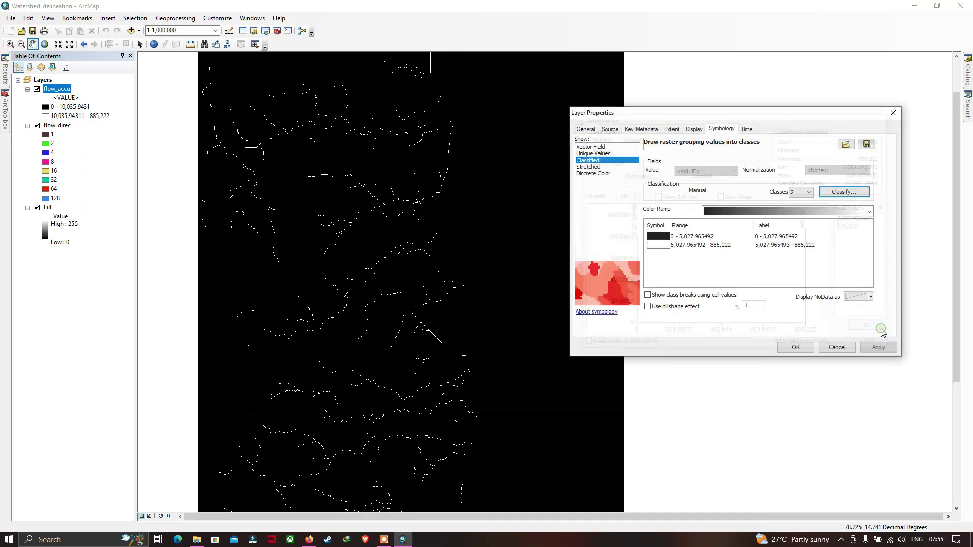
left_click(881, 349)
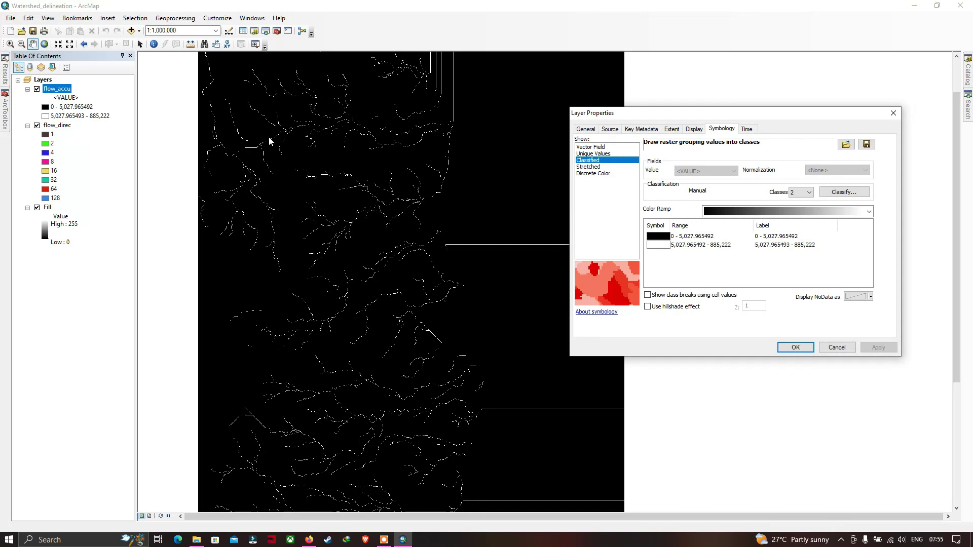
left_click_drag(668, 117, 660, 113)
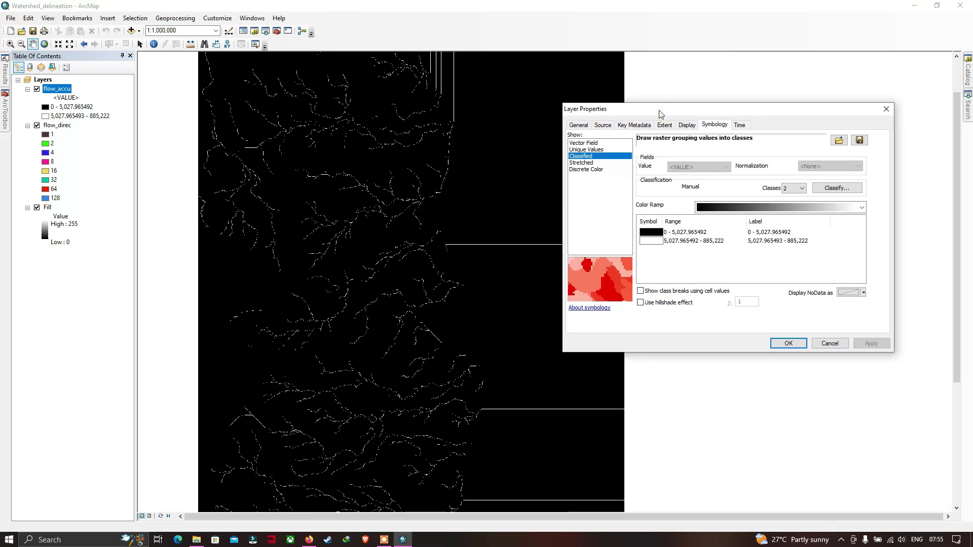
left_click(800, 345)
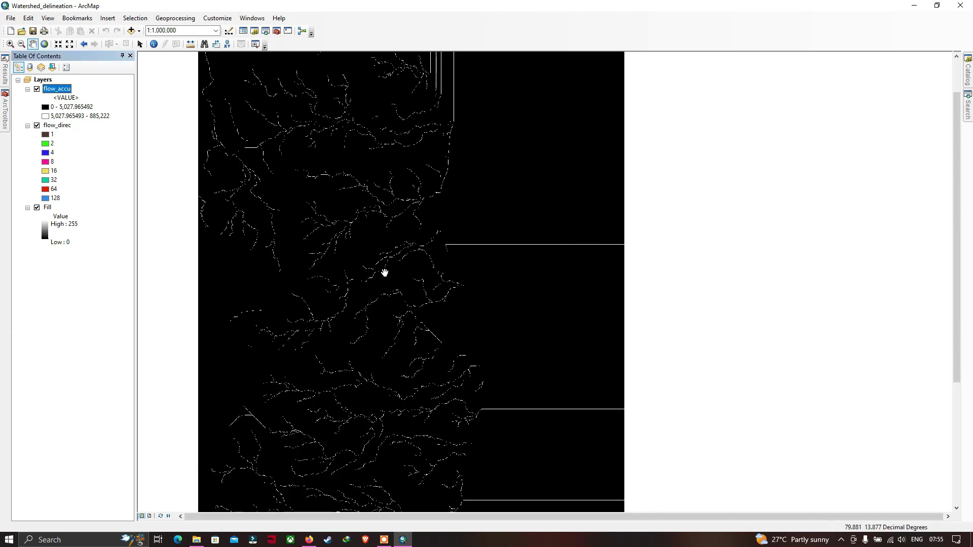
Examine the classified flow_accu stream network up close, following the tributaries and main channels to where they join.
scroll(331, 245, "up", 3)
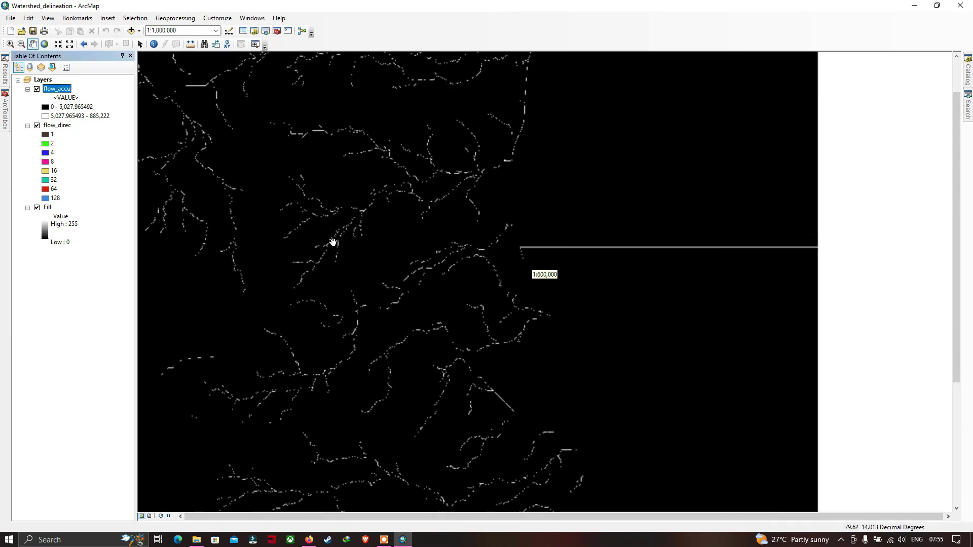
scroll(406, 170, "up", 2)
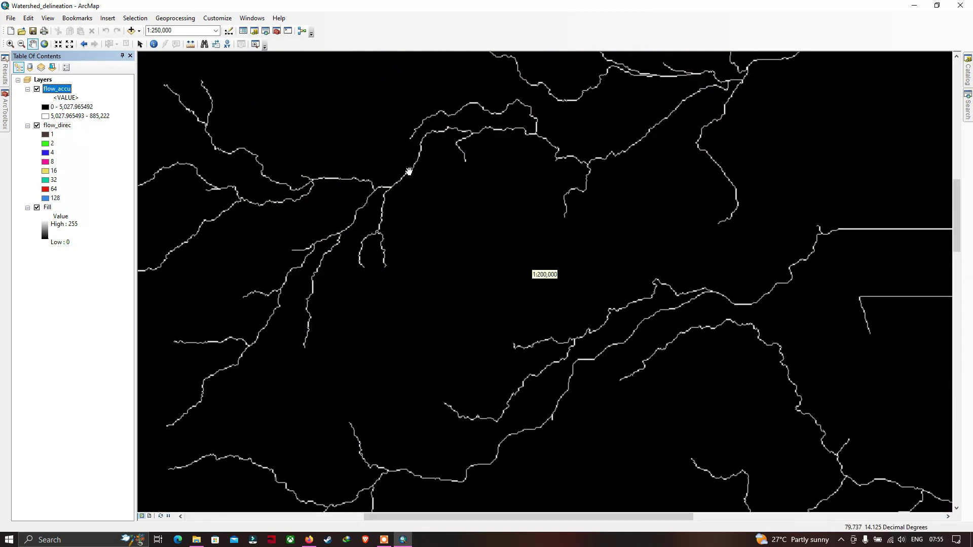
scroll(408, 188, "up", 1)
left_click_drag(400, 202, 551, 198)
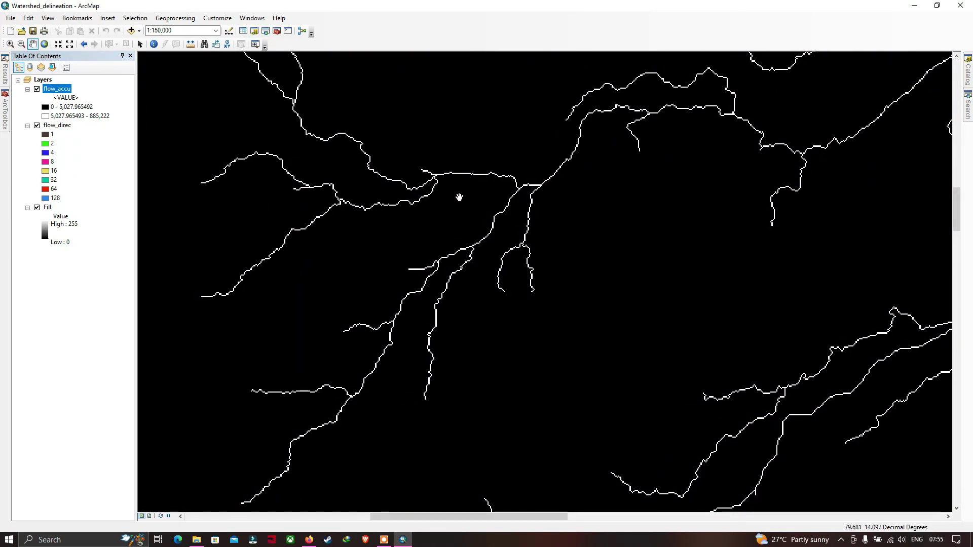
left_click_drag(421, 190, 487, 197)
left_click_drag(541, 159, 359, 272)
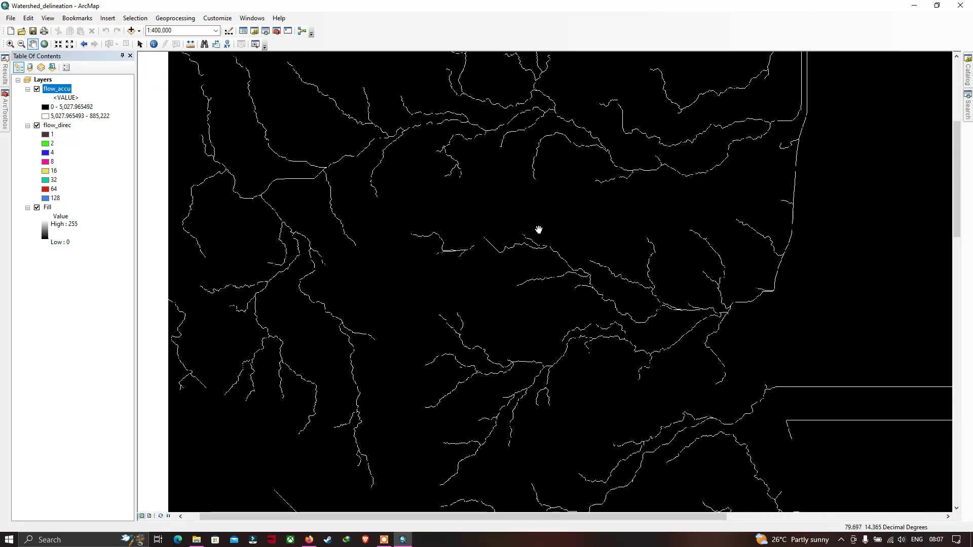
left_click_drag(539, 226, 528, 258)
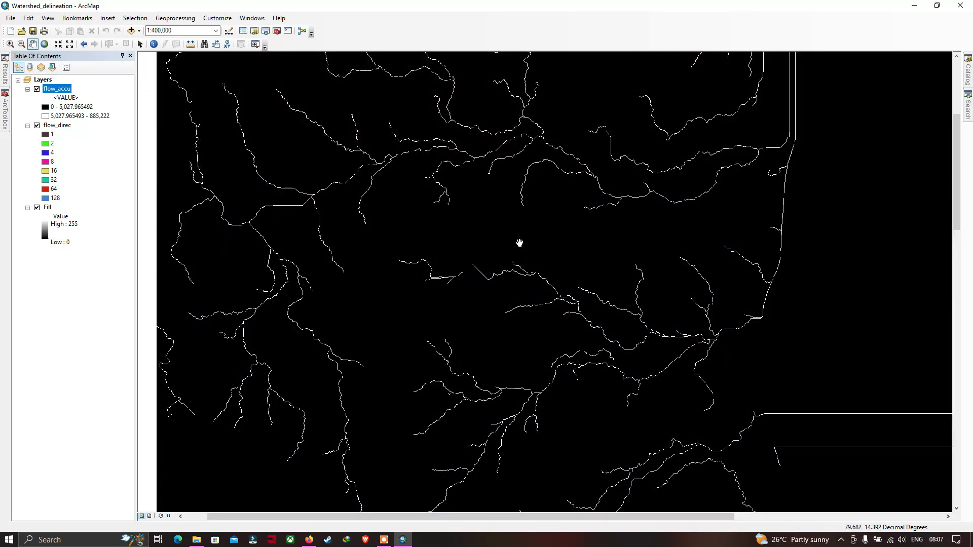
left_click_drag(508, 211, 456, 215)
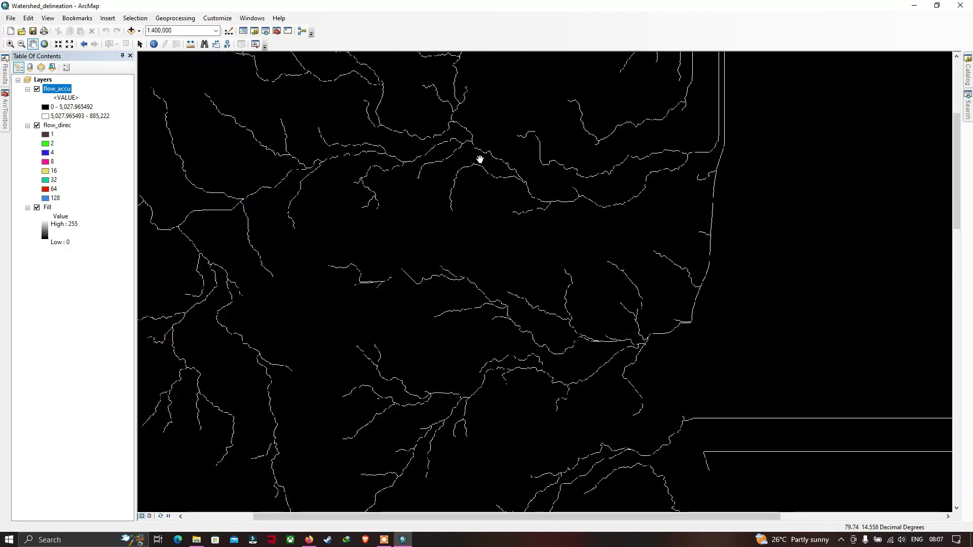
left_click_drag(422, 141, 503, 124)
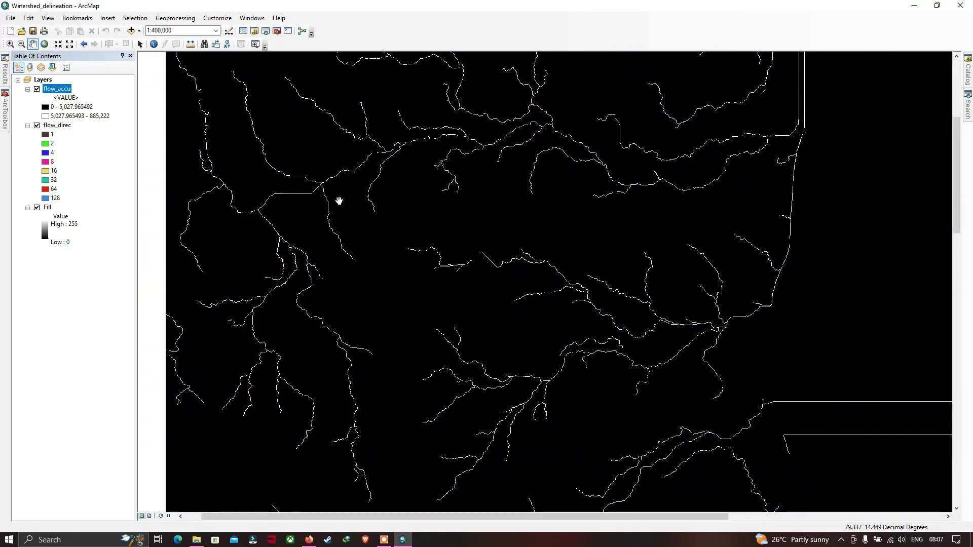
key("Left")
key("Up")
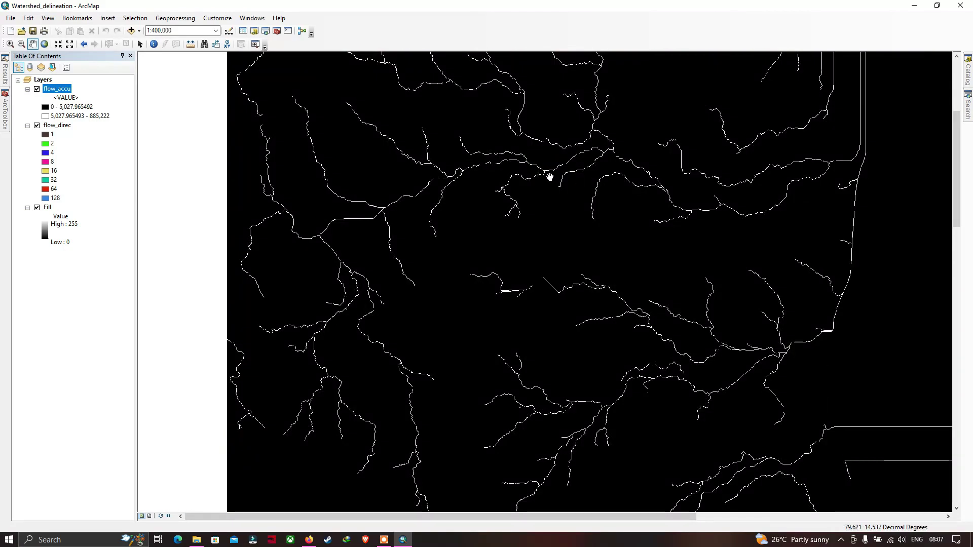
left_click_drag(699, 202, 572, 188)
left_click_drag(399, 188, 418, 190)
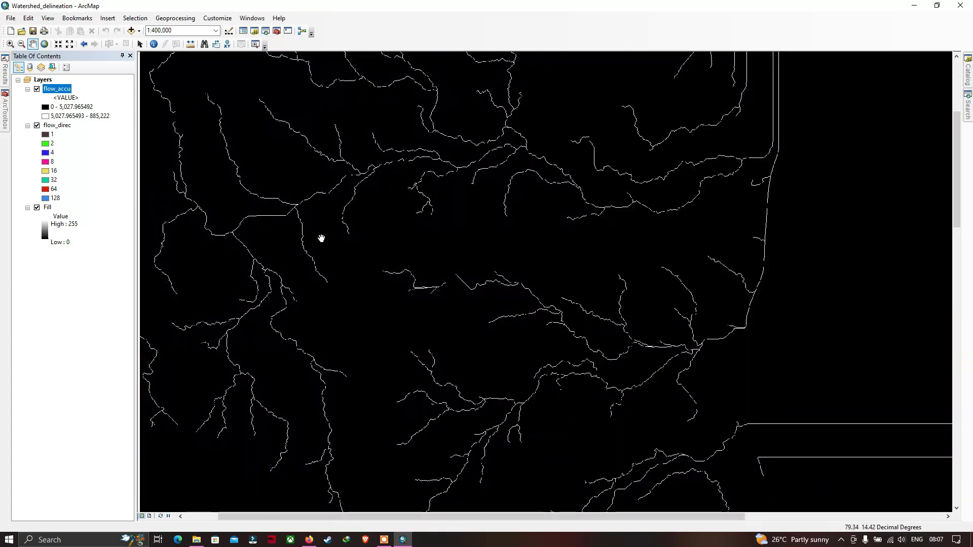
left_click_drag(330, 231, 374, 183)
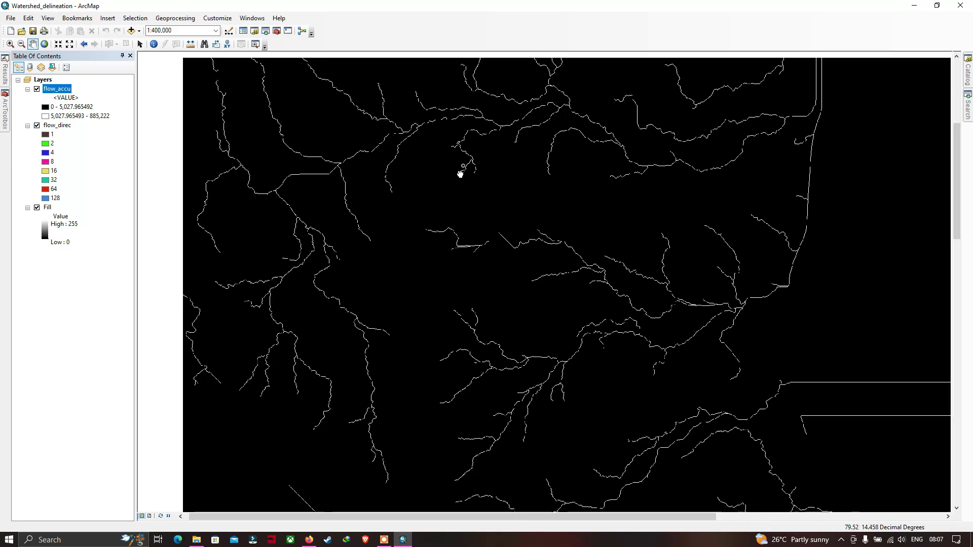
left_click_drag(463, 163, 431, 221)
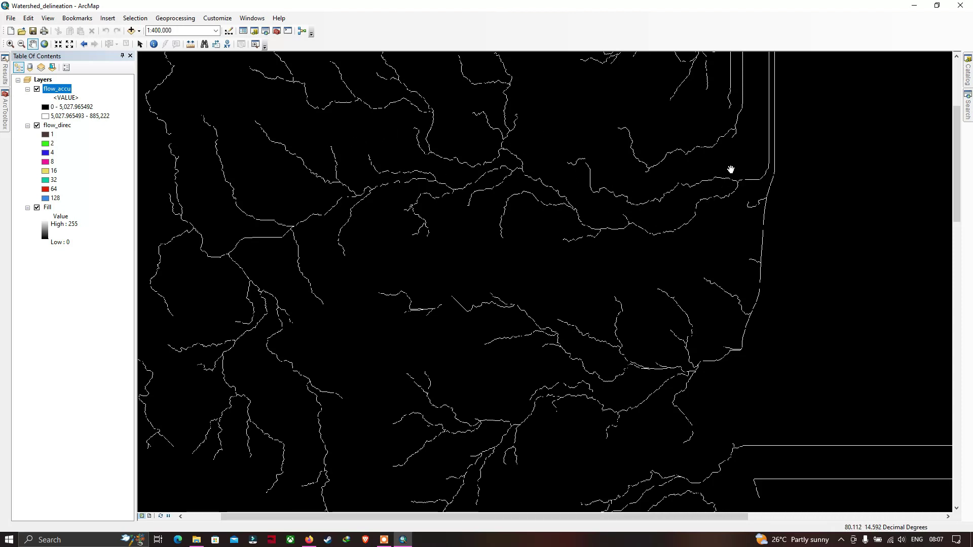
Examine the stream junction in the western part of the flow_accu network up close and within its surrounding tributaries.
left_click_drag(406, 199, 448, 179)
left_click_drag(417, 233, 435, 228)
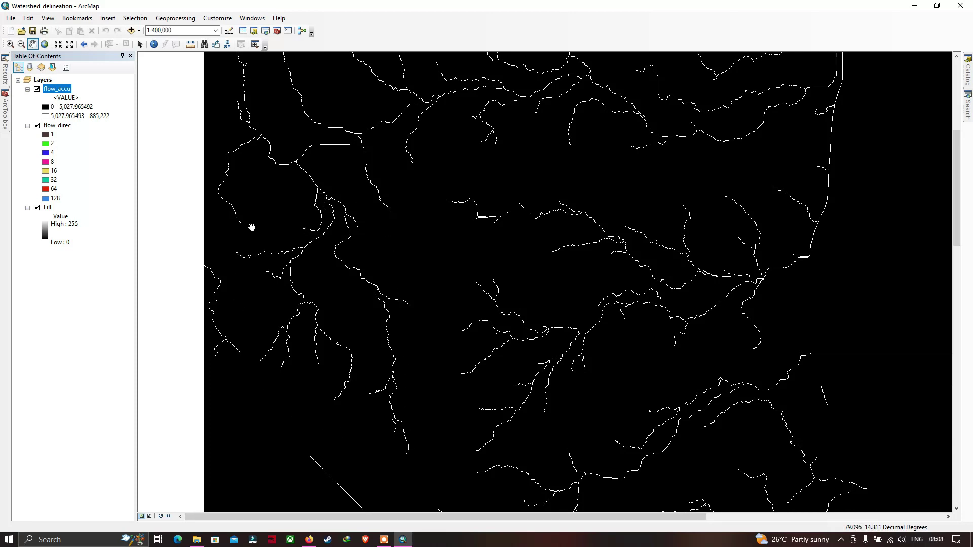
left_click_drag(398, 264, 463, 263)
scroll(370, 181, "down", 5)
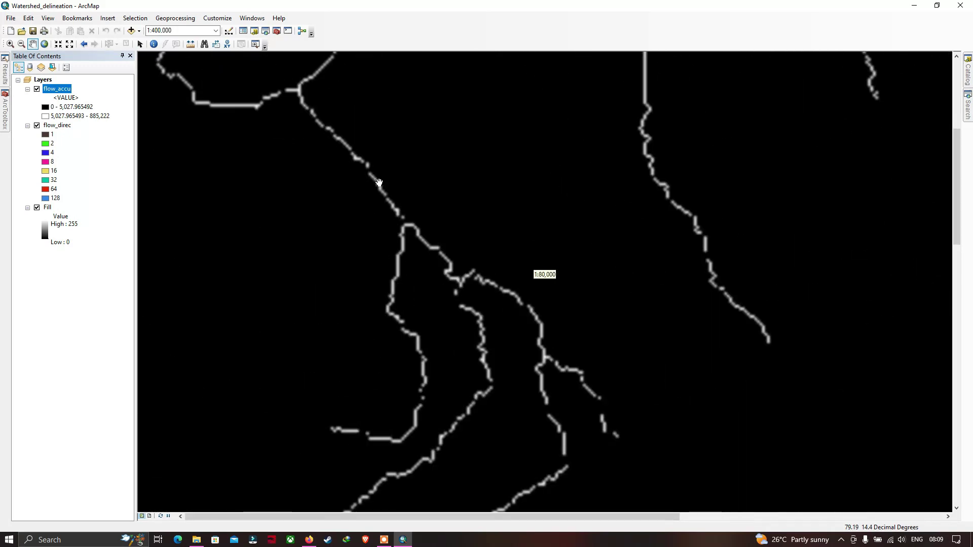
scroll(379, 184, "down", 1)
scroll(379, 184, "up", 3)
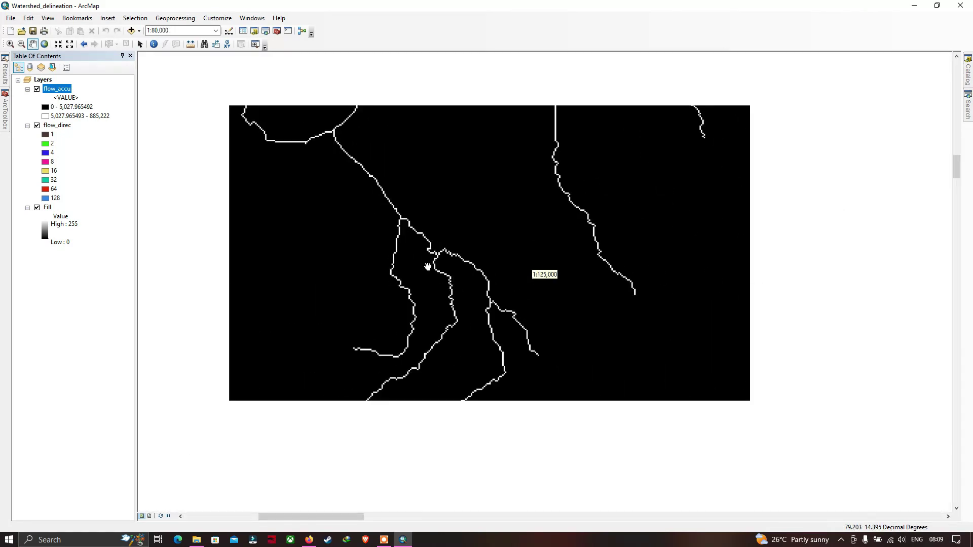
scroll(390, 199, "up", 2)
scroll(390, 199, "down", 4)
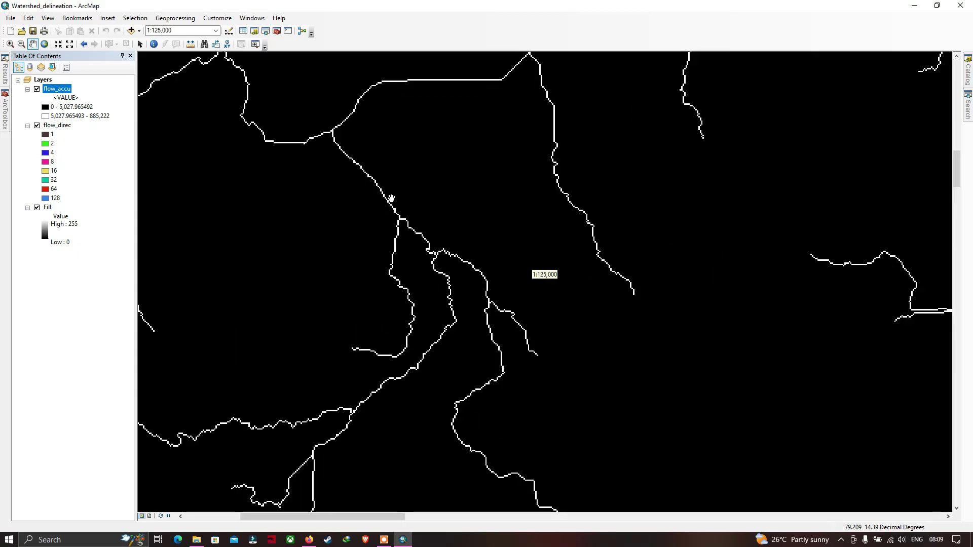
scroll(396, 212, "down", 2)
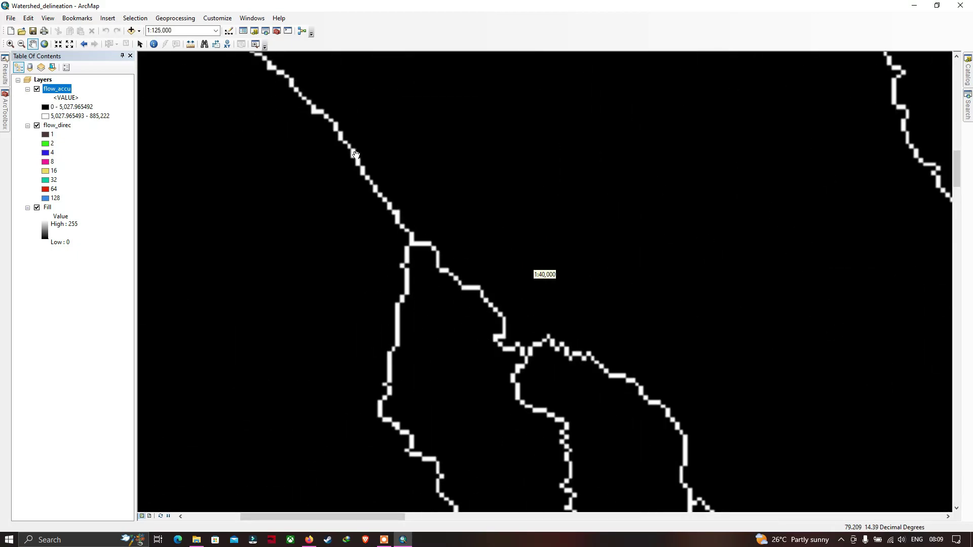
scroll(355, 155, "down", 1)
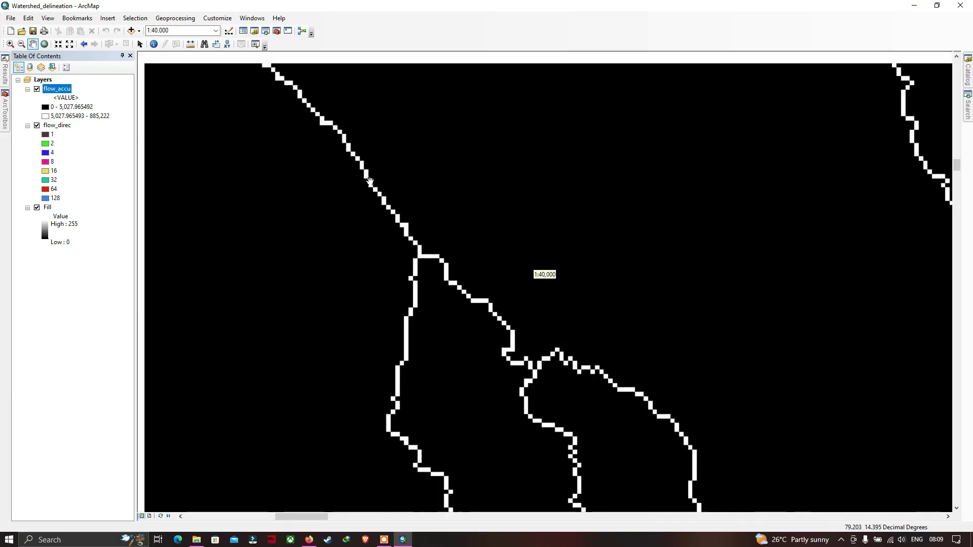
scroll(390, 223, "up", 4)
scroll(417, 284, "up", 3)
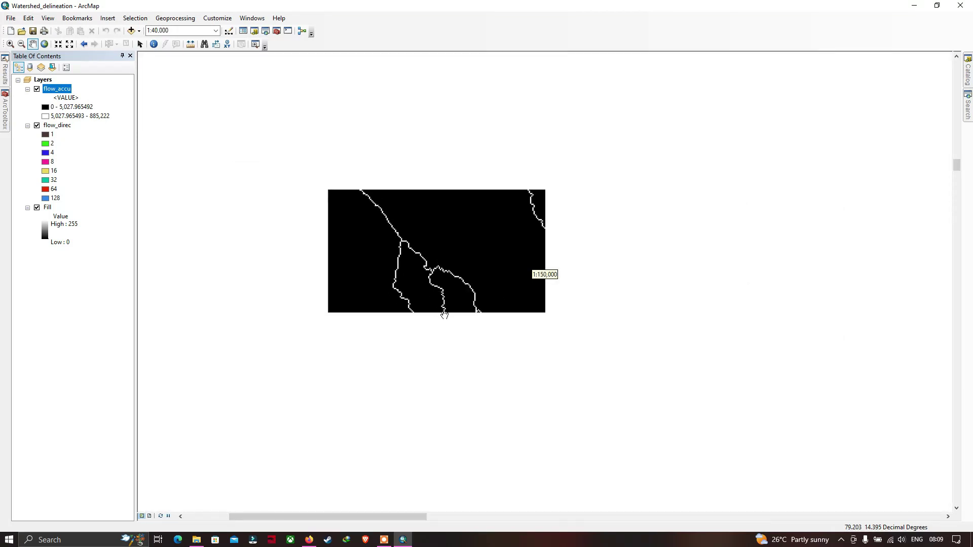
scroll(449, 247, "up", 3)
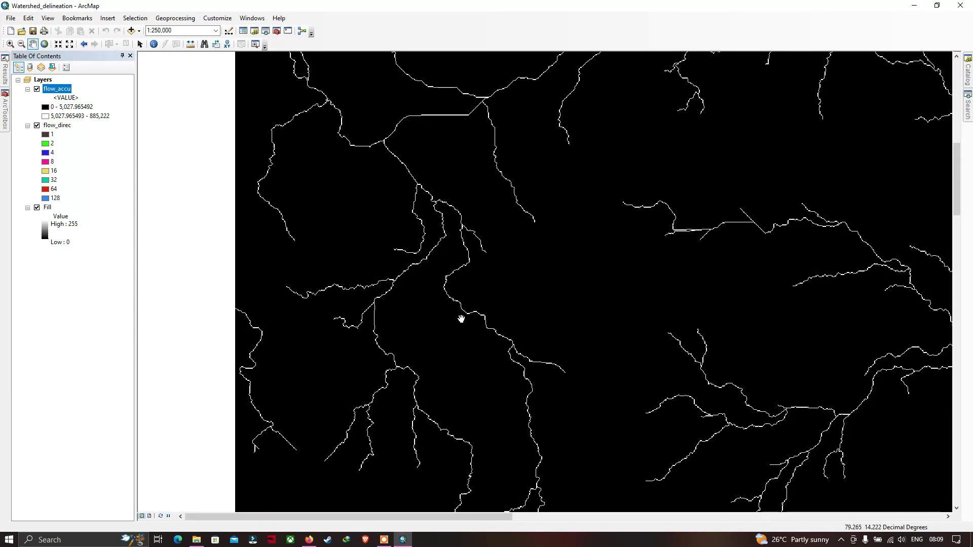
scroll(463, 323, "up", 2)
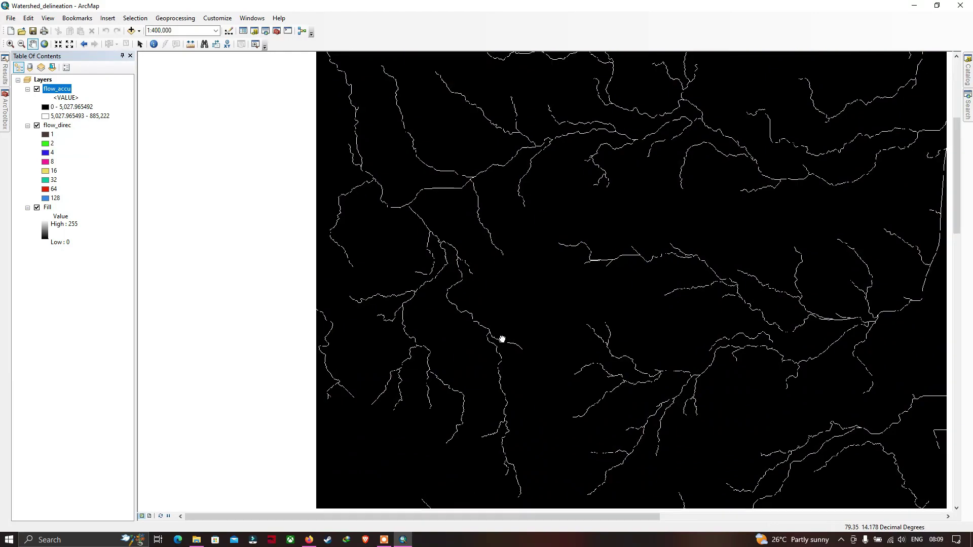
left_click_drag(501, 341, 424, 294)
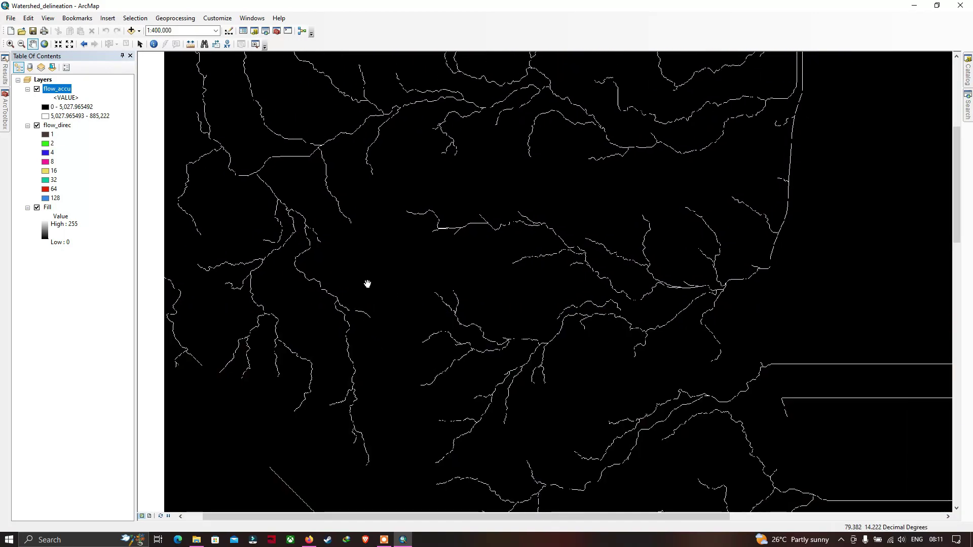
left_click_drag(356, 272, 366, 275)
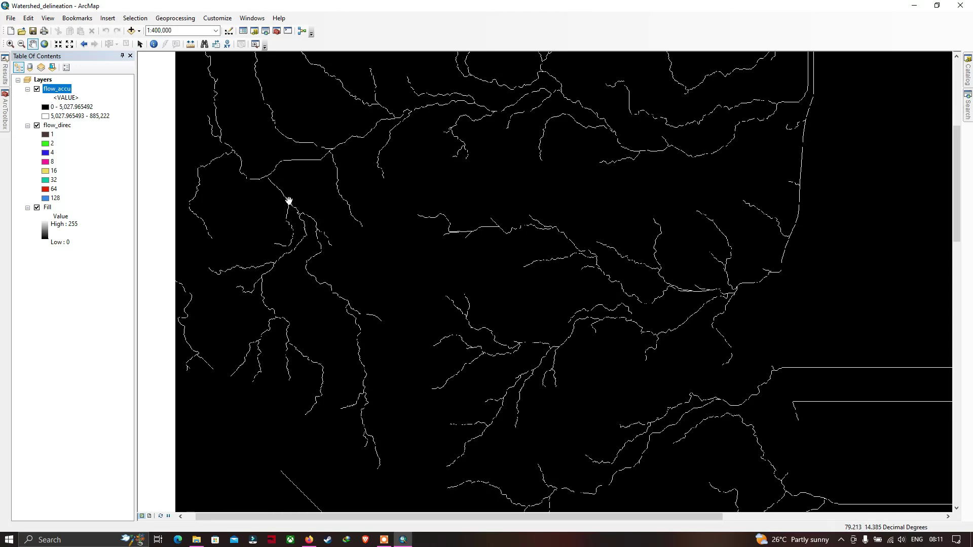
scroll(289, 201, "down", 5)
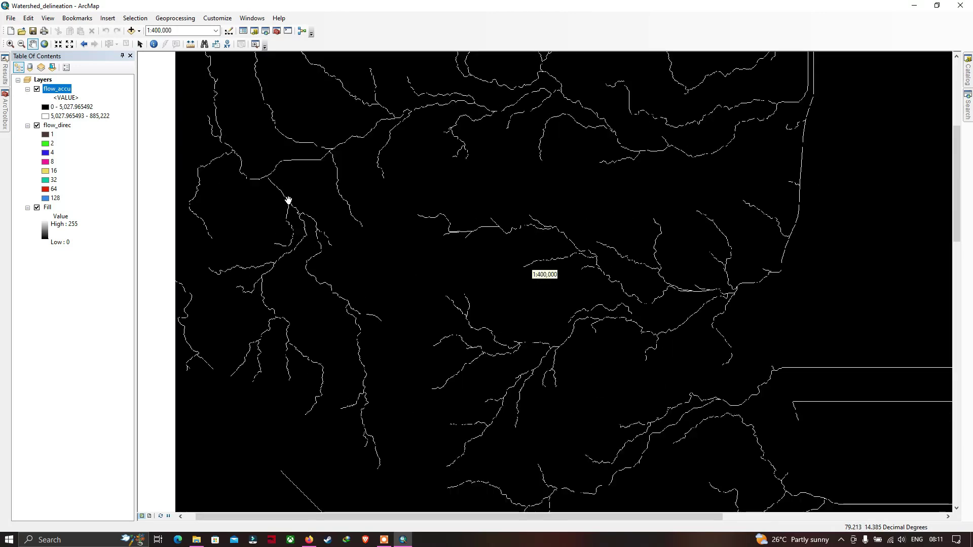
scroll(290, 195, "down", 3)
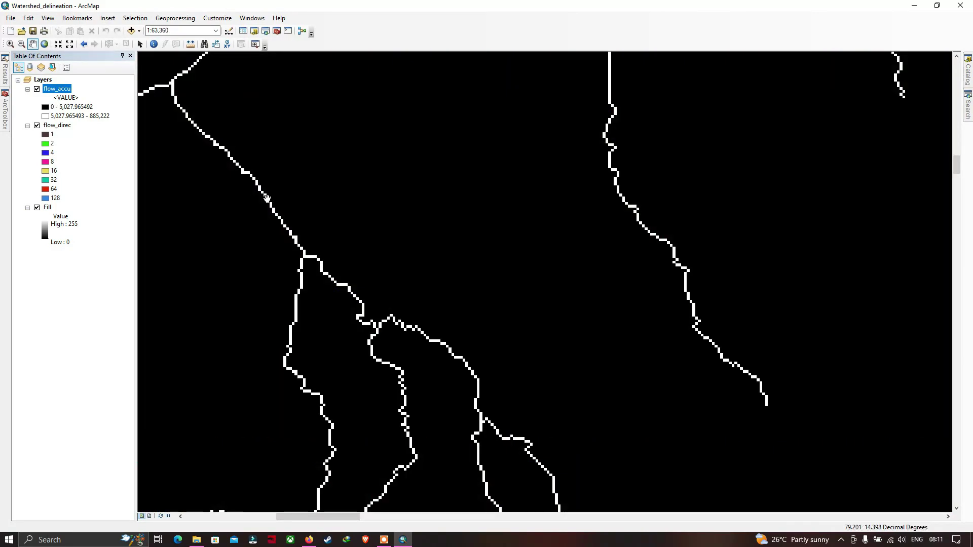
scroll(280, 239, "up", 4)
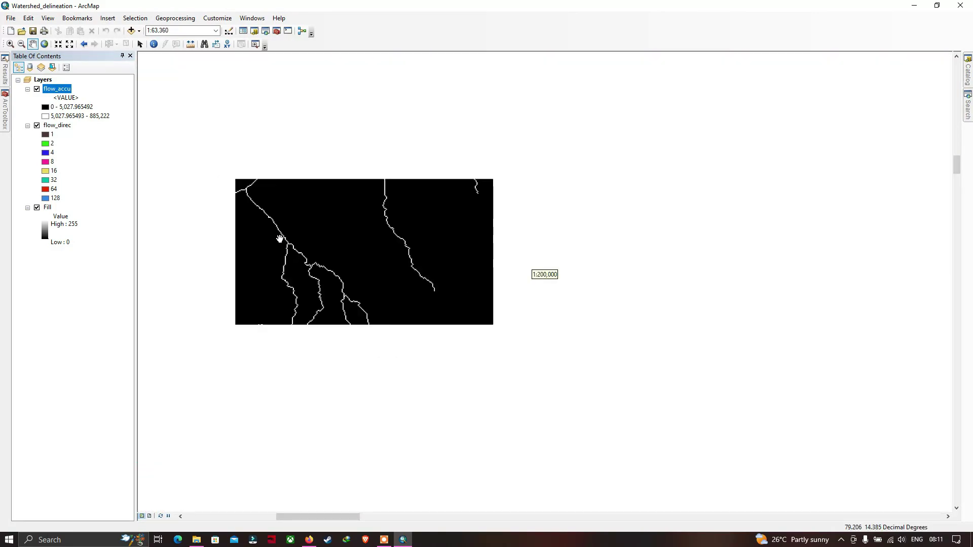
scroll(360, 241, "up", 2)
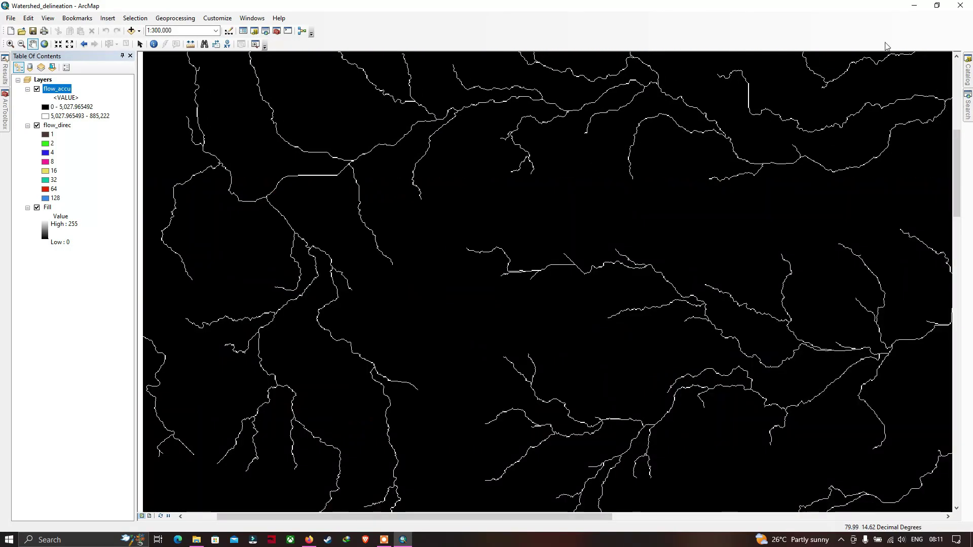
Start a new shapefile in E:\Shapefiles named outlet with the Point feature type.
left_click(968, 73)
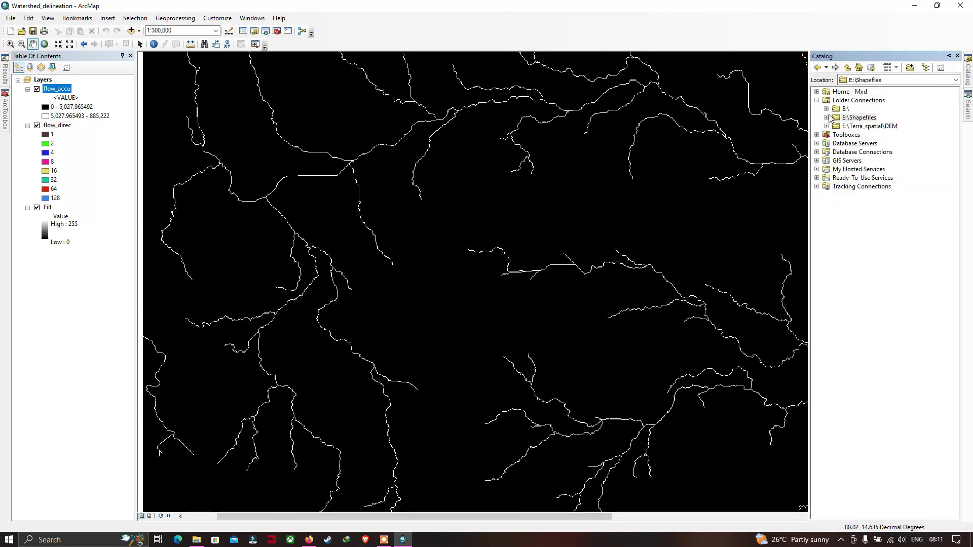
double_click(841, 117)
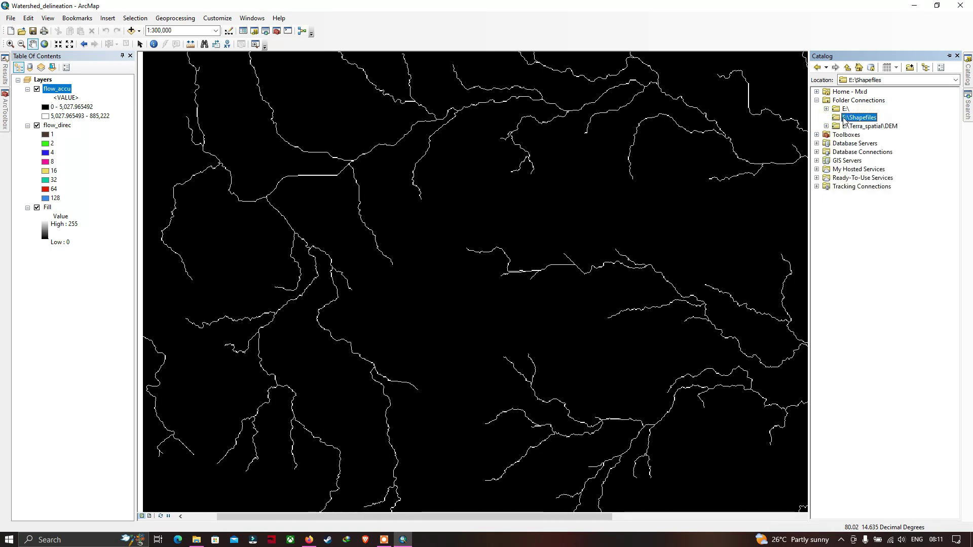
right_click(853, 119)
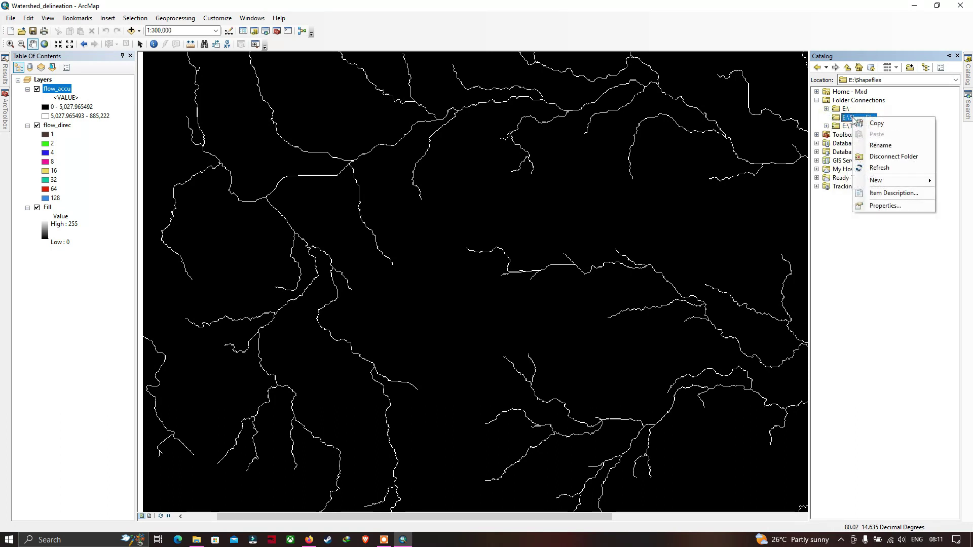
mouse_move(887, 180)
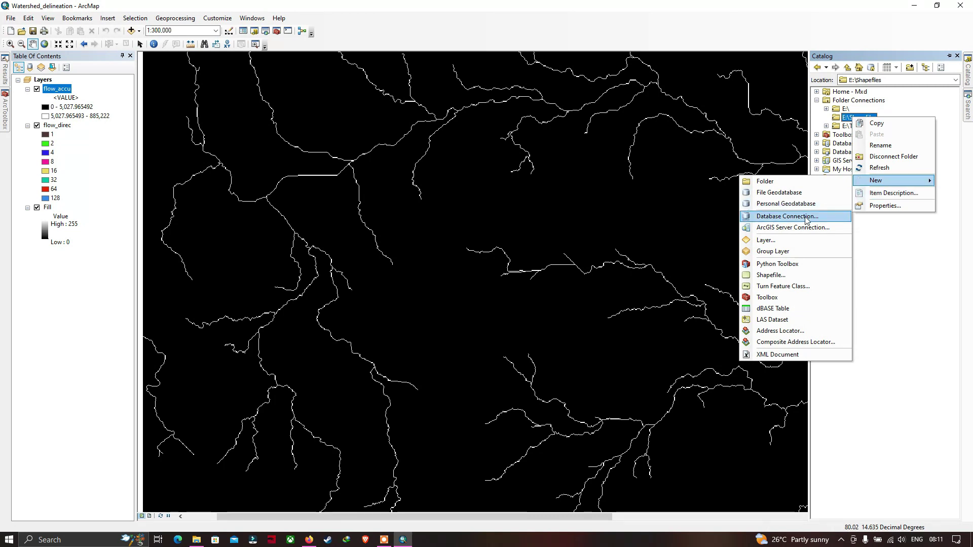
left_click(782, 279)
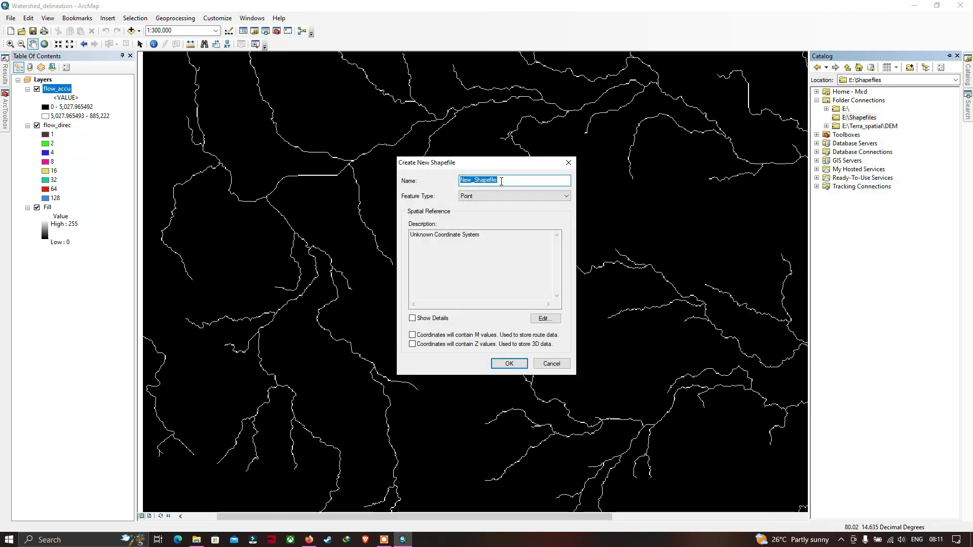
type("outlet")
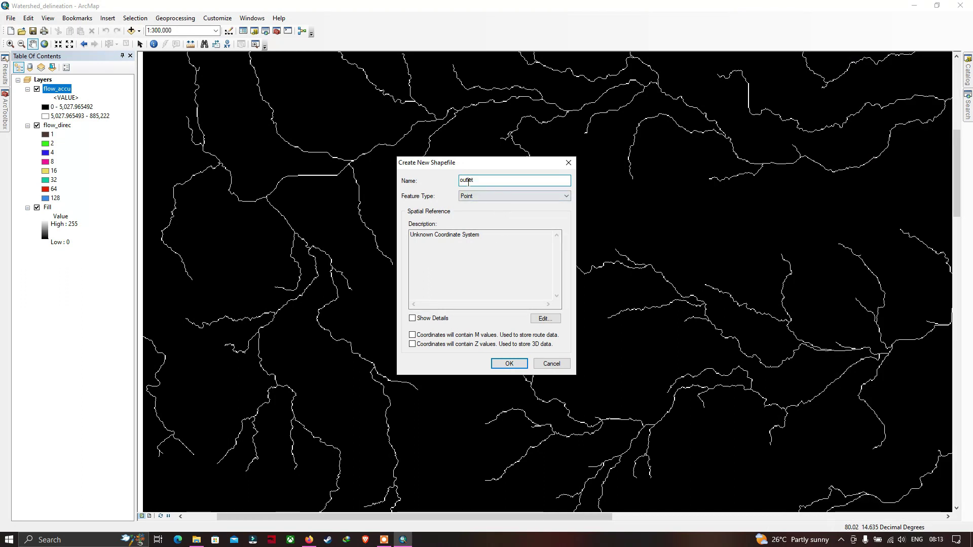
left_click(464, 198)
left_click(475, 207)
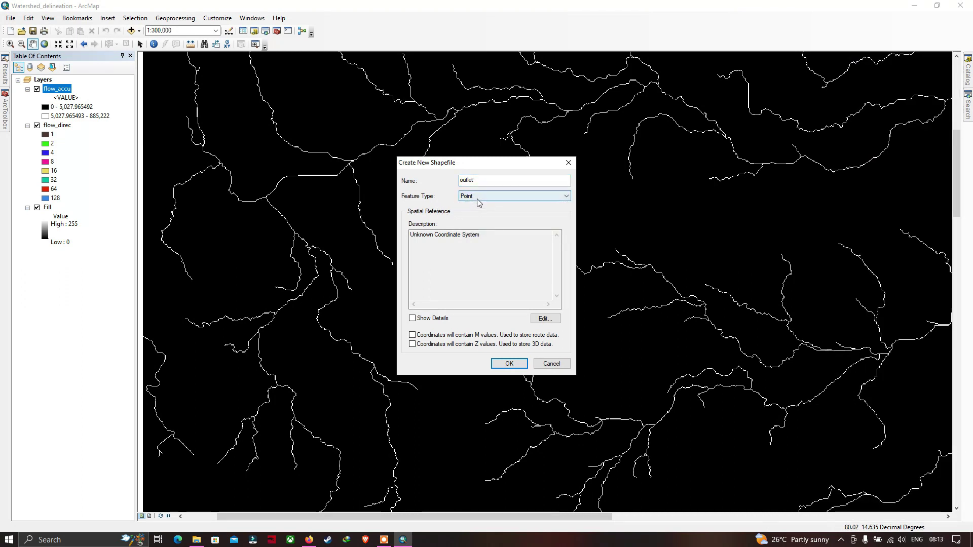
left_click_drag(495, 162, 480, 166)
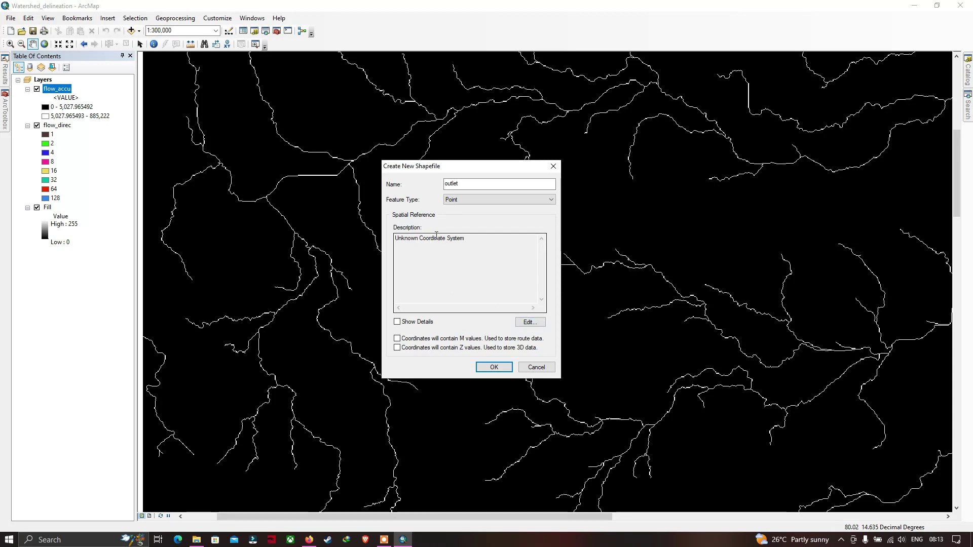
Assign the WGS 1984 geographic coordinate system to the outlet shapefile and create it.
left_click(530, 322)
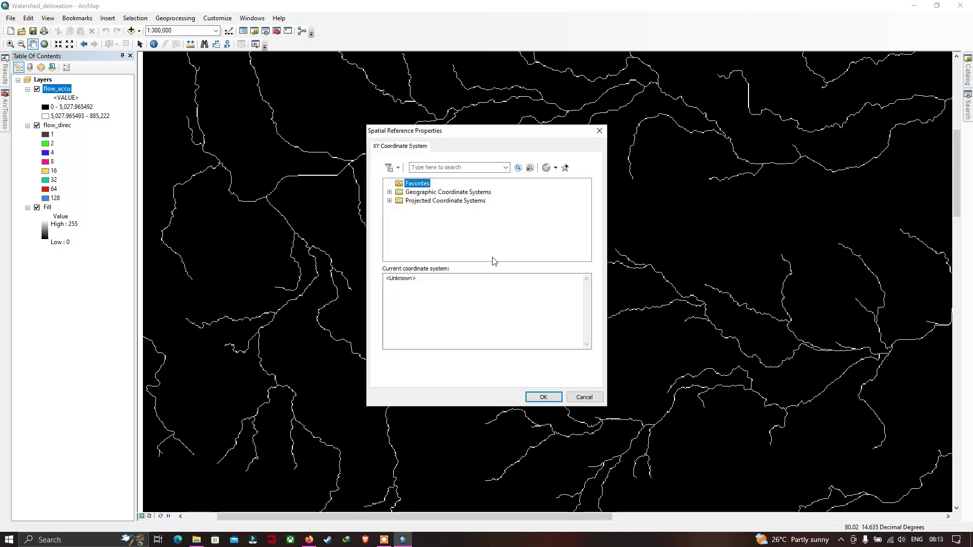
left_click(389, 192)
scroll(400, 243, "down", 3)
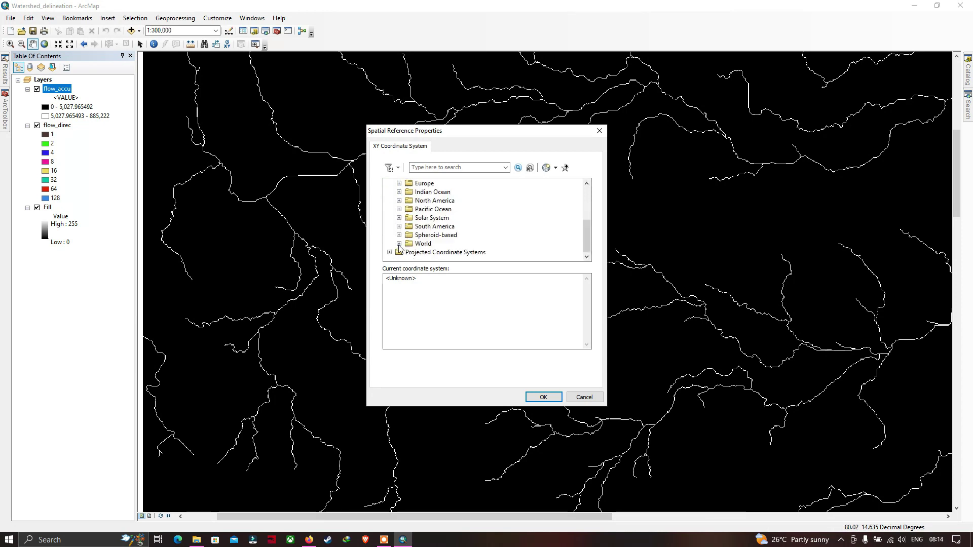
left_click(398, 243)
scroll(420, 253, "down", 3)
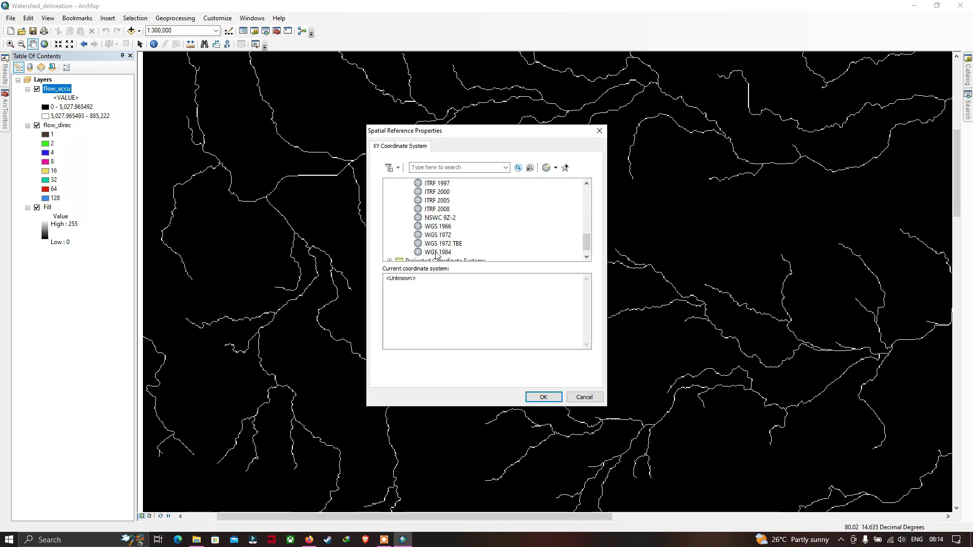
left_click(438, 252)
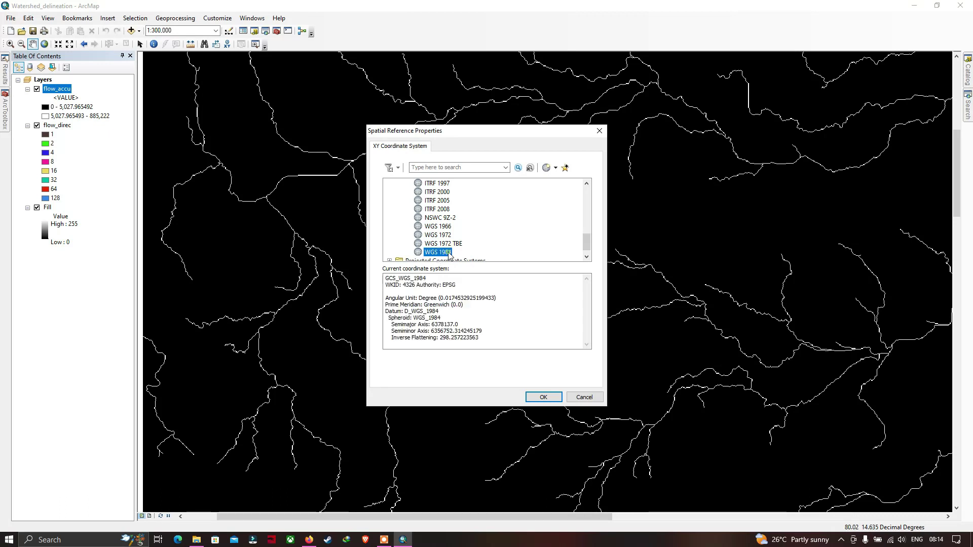
left_click(543, 398)
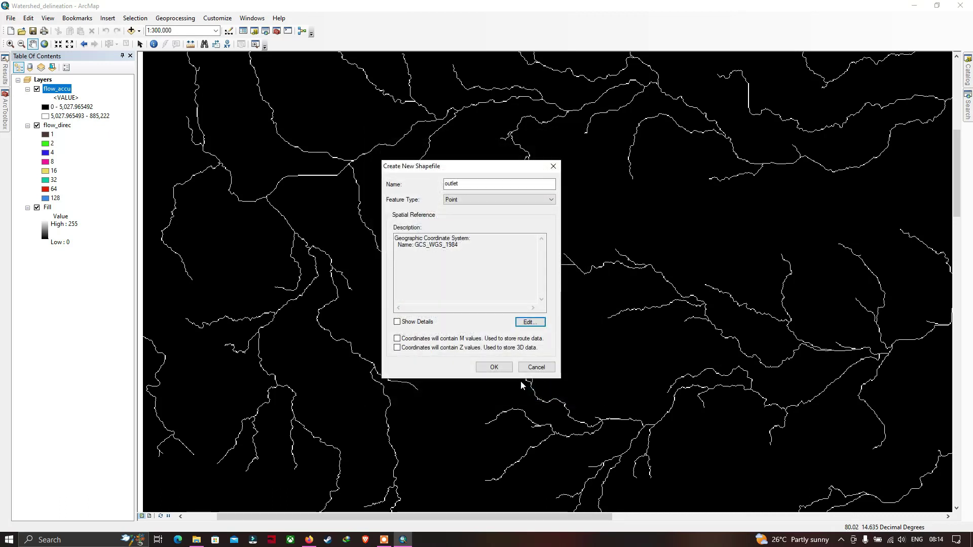
left_click(498, 372)
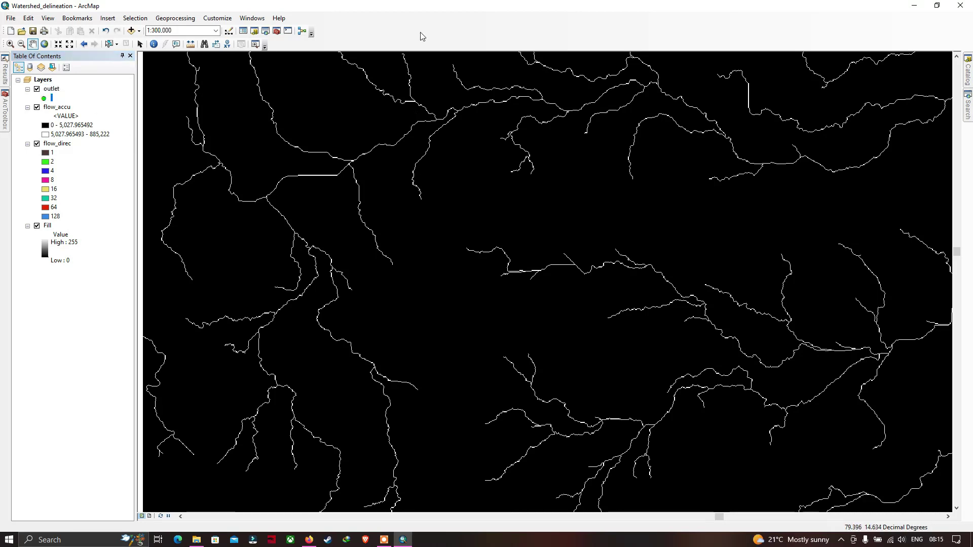
Show the Editor toolbar and dock it beside the standard tools above the map.
right_click(449, 34)
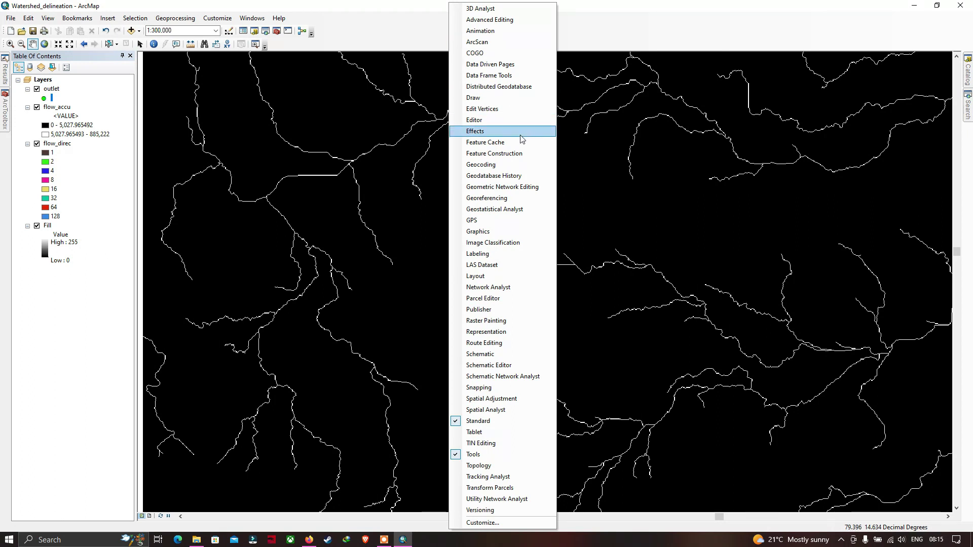
left_click(478, 121)
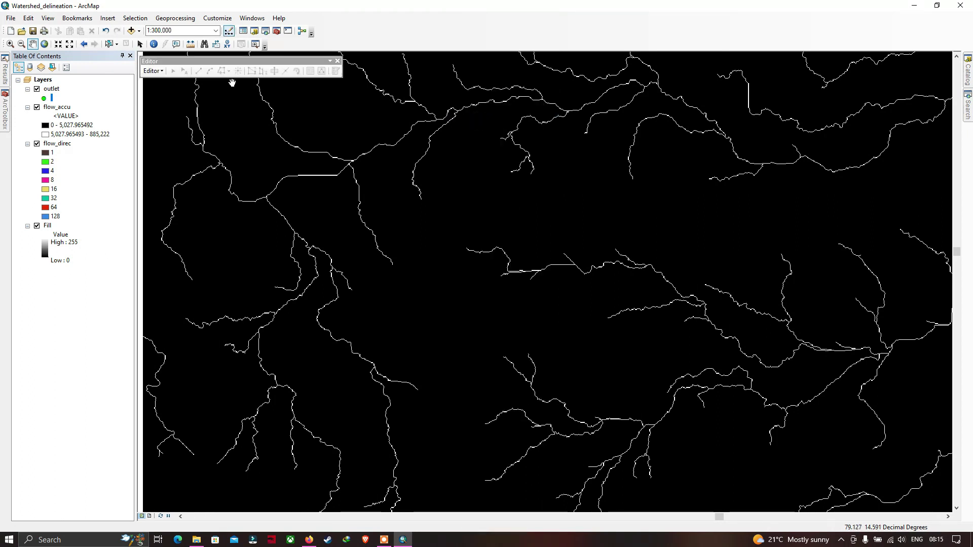
left_click_drag(244, 68, 409, 33)
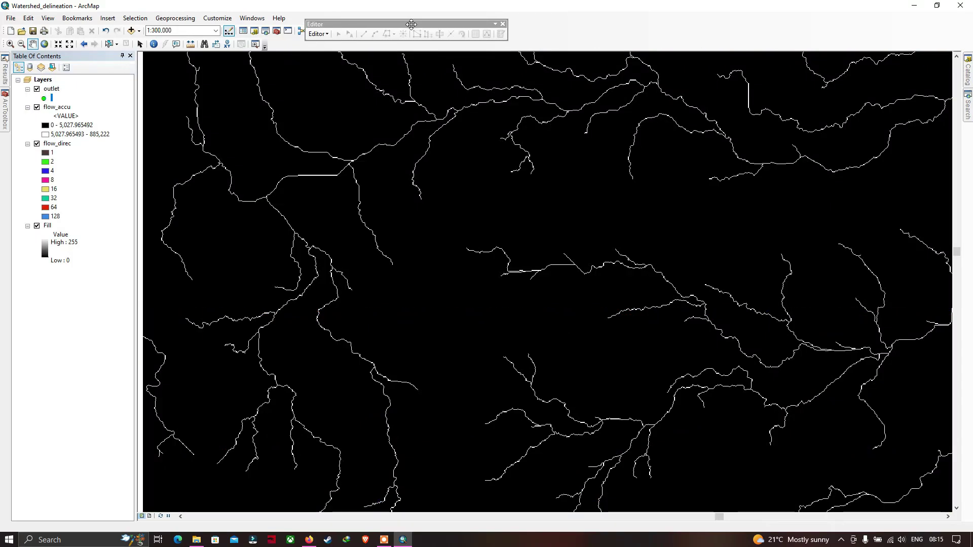
Start an edit session on the outlet point layer.
left_click(338, 31)
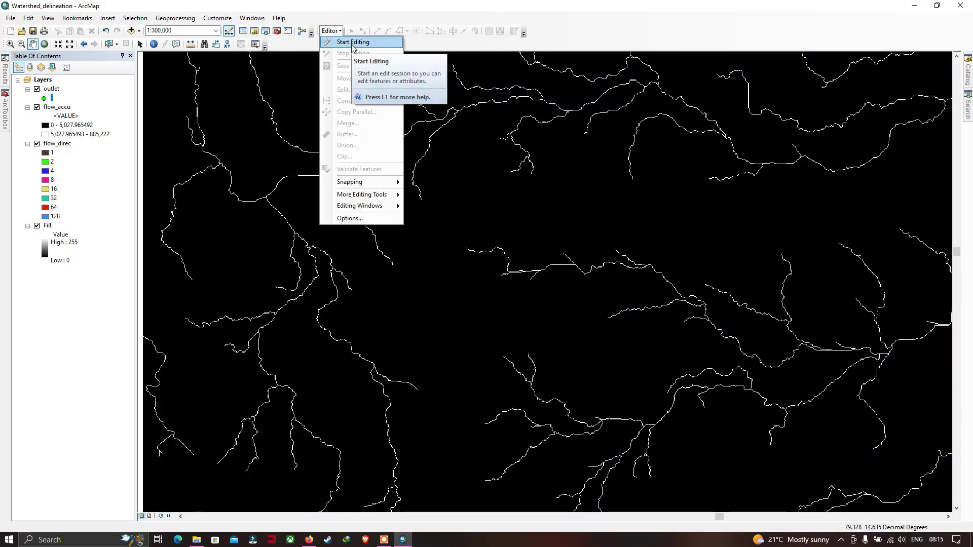
left_click(352, 44)
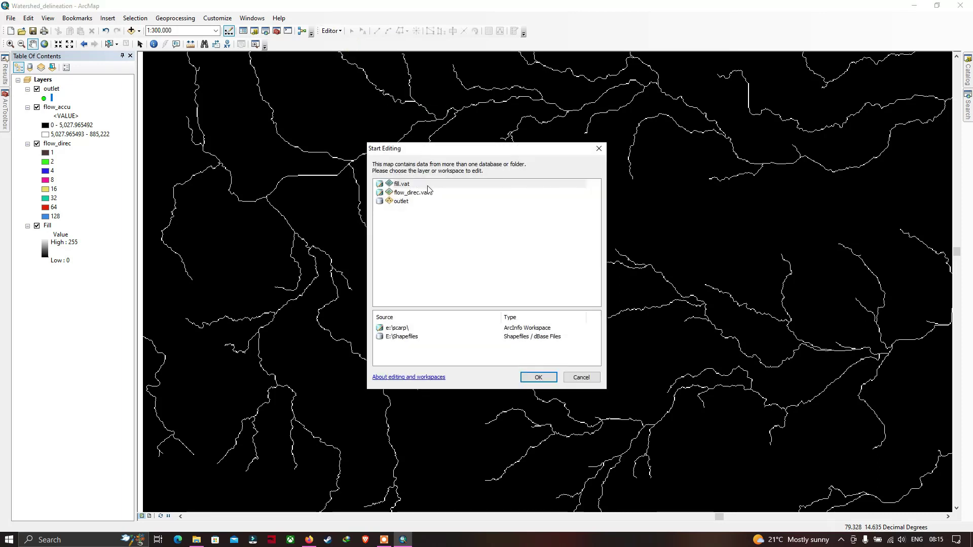
left_click(401, 202)
left_click(539, 377)
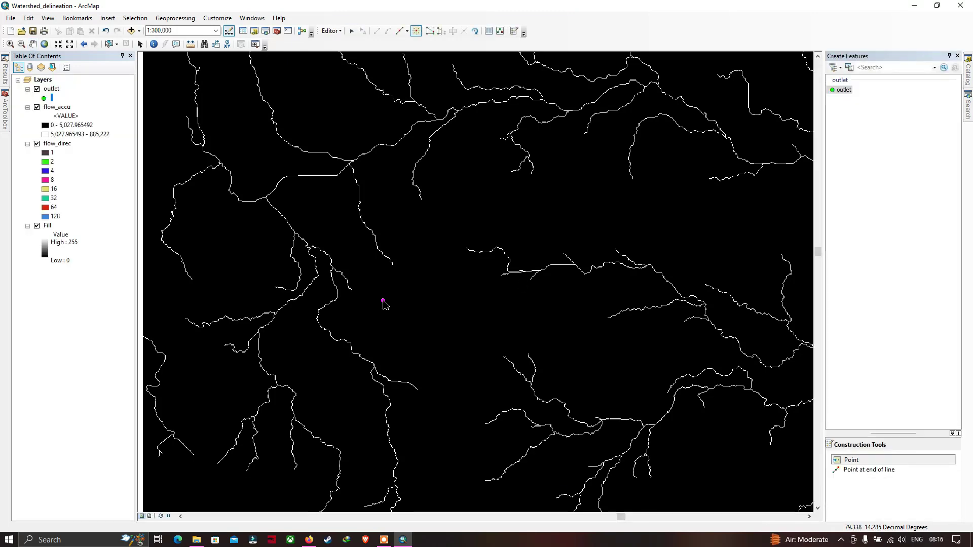
Place the outlet point on a stream cell just below the stream confluence in the northwest of the flow accumulation raster.
scroll(285, 227, "up", 1)
scroll(287, 228, "down", 6)
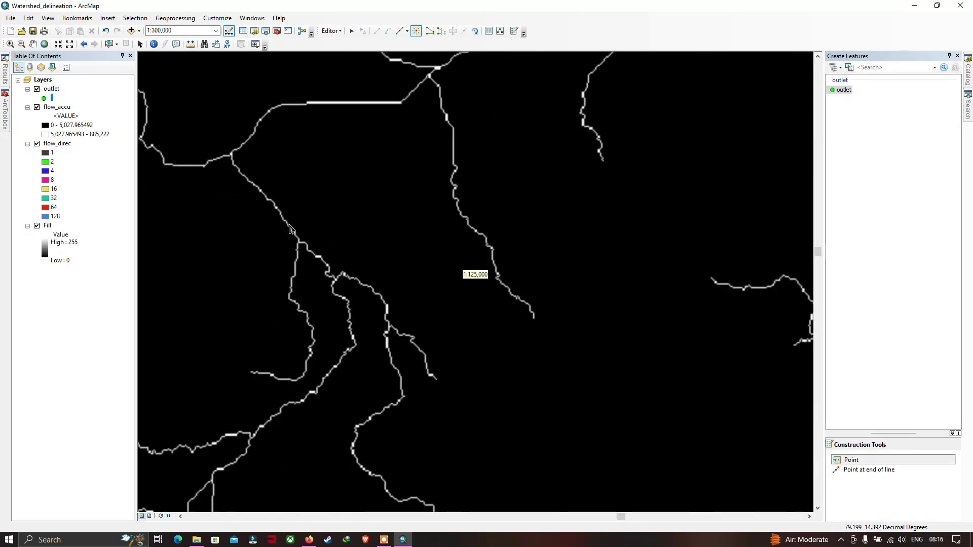
scroll(291, 229, "down", 2)
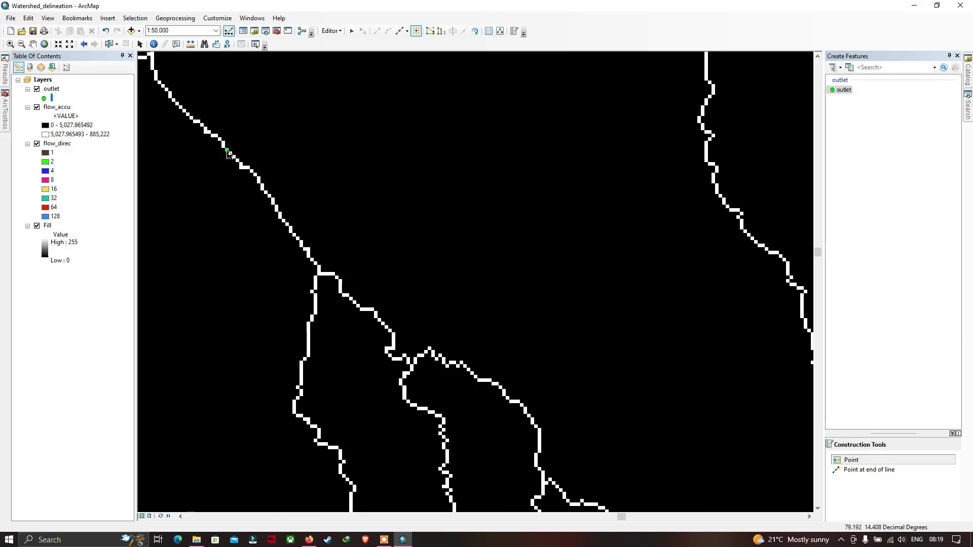
scroll(228, 154, "up", 5)
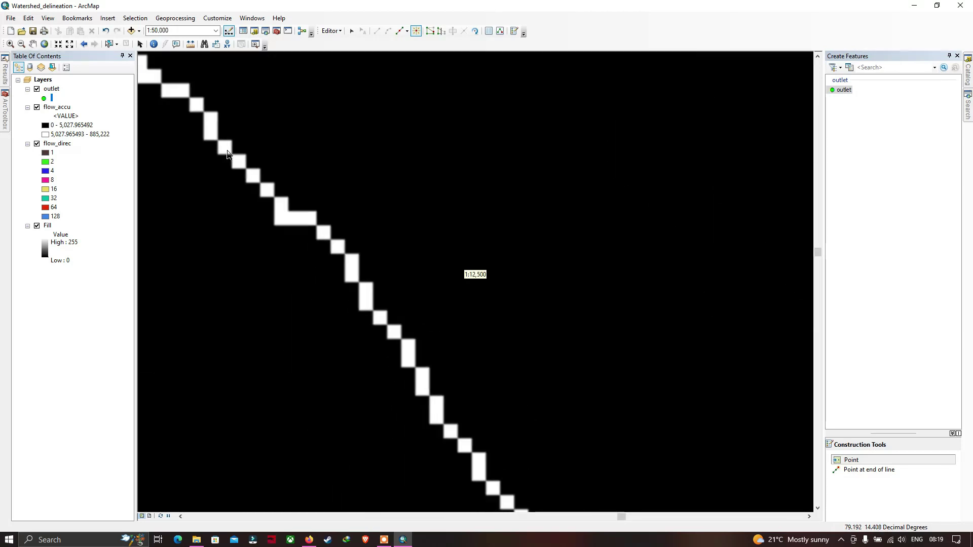
scroll(227, 153, "up", 2)
left_click(228, 148)
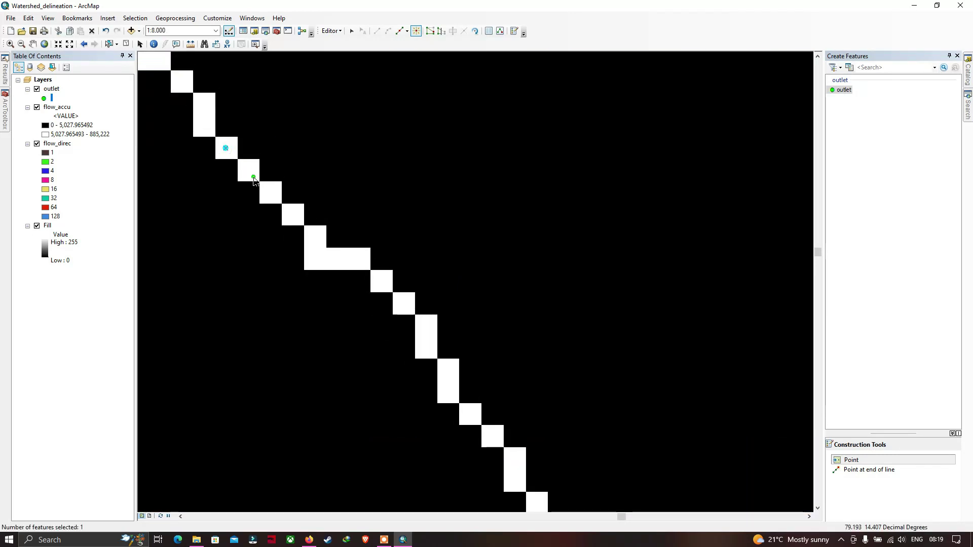
Save the edits to the outlet layer and stop the edit session.
scroll(255, 180, "down", 5)
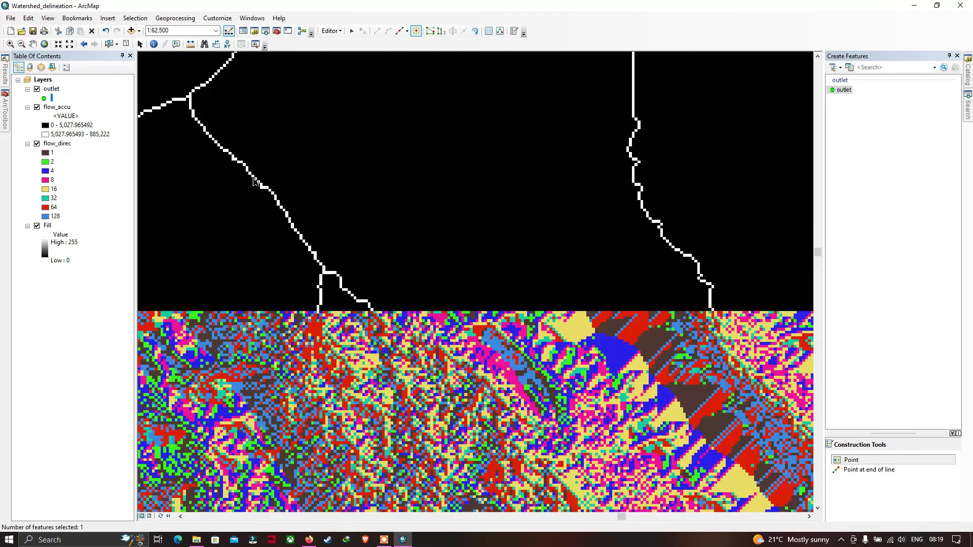
scroll(299, 245, "down", 2)
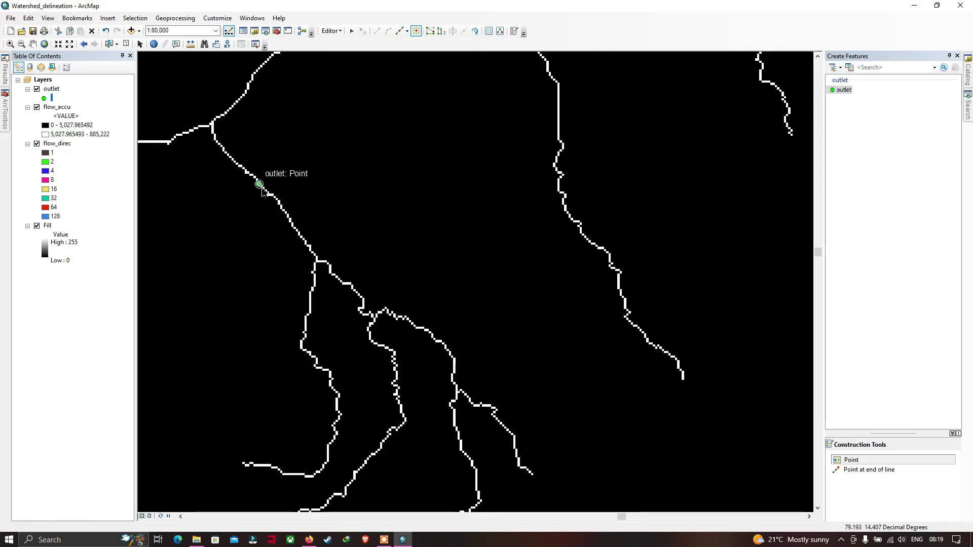
scroll(259, 185, "down", 2)
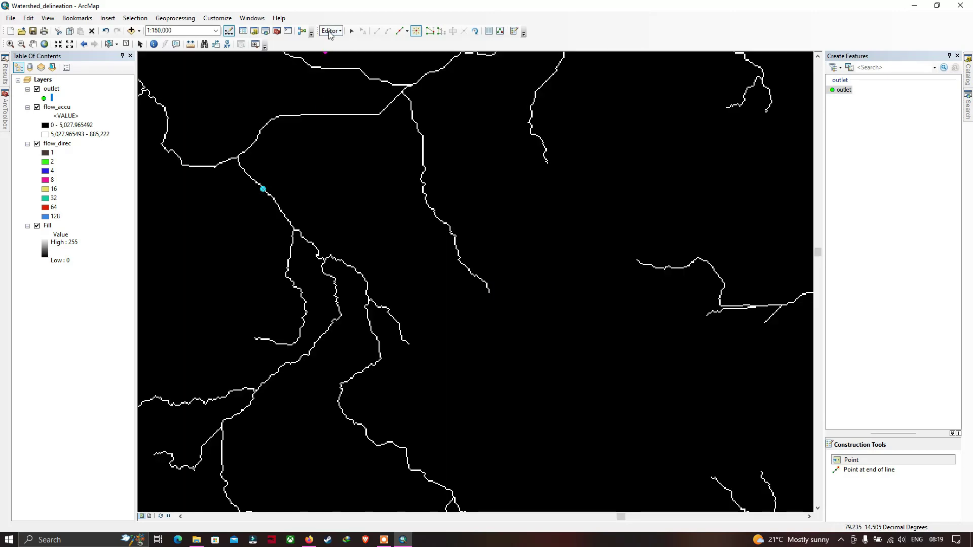
left_click(332, 31)
left_click(326, 65)
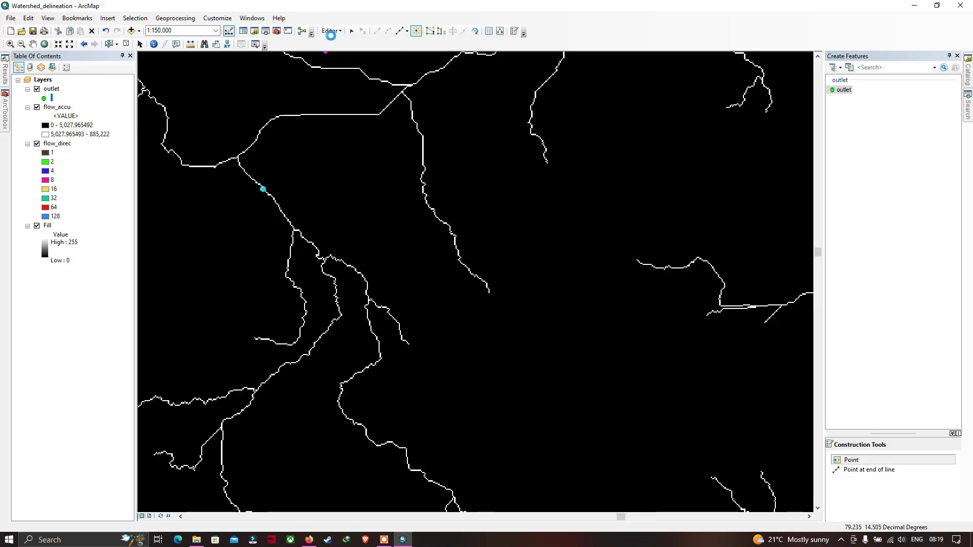
left_click(332, 31)
left_click(352, 54)
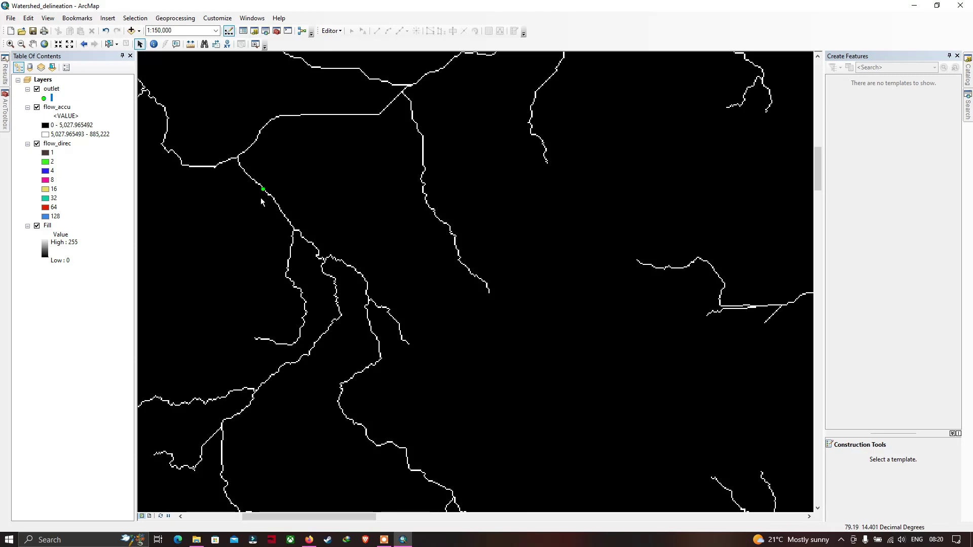
Set up the Watershed tool with flow_direc as flow direction raster, outlet as pour point data and Id as pour point field.
left_click(6, 120)
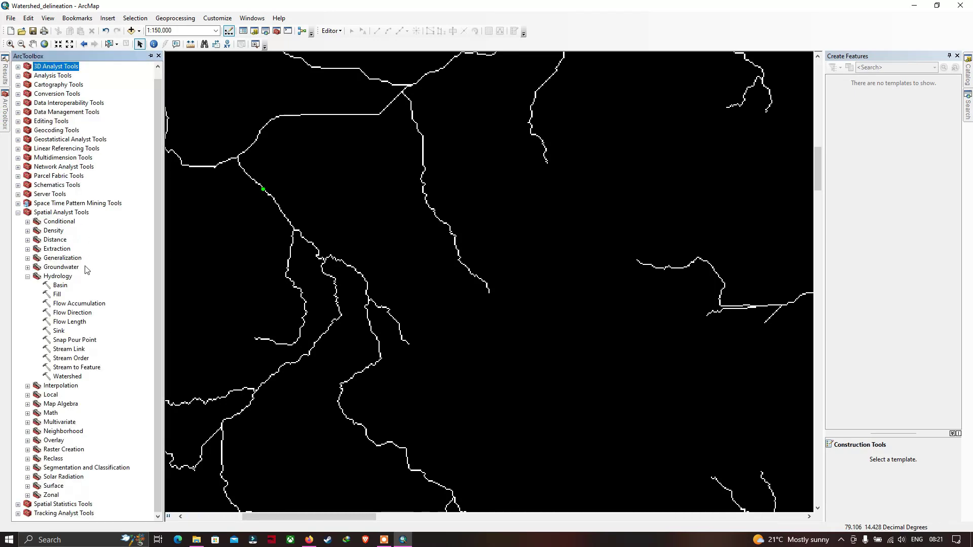
double_click(75, 379)
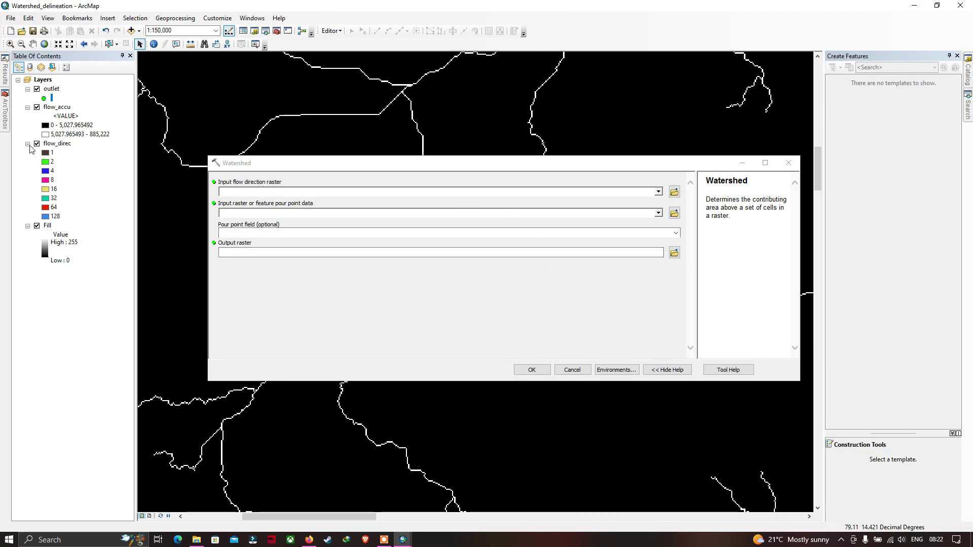
left_click_drag(61, 148, 255, 190)
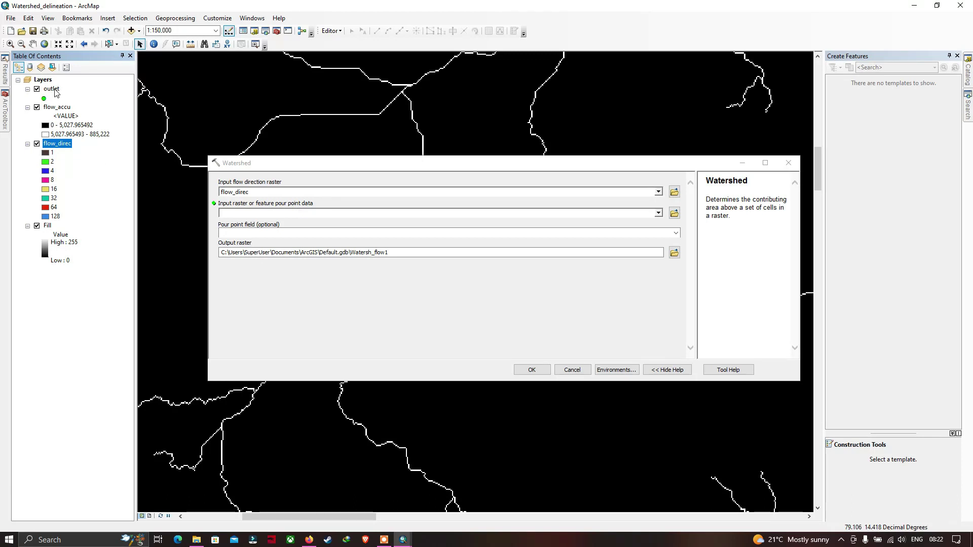
left_click_drag(56, 91, 250, 212)
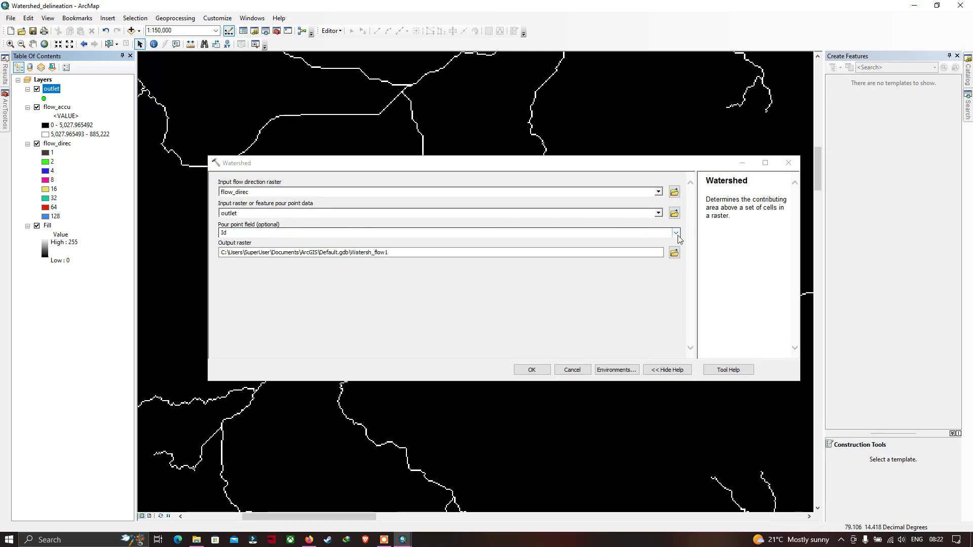
left_click(676, 234)
left_click(227, 250)
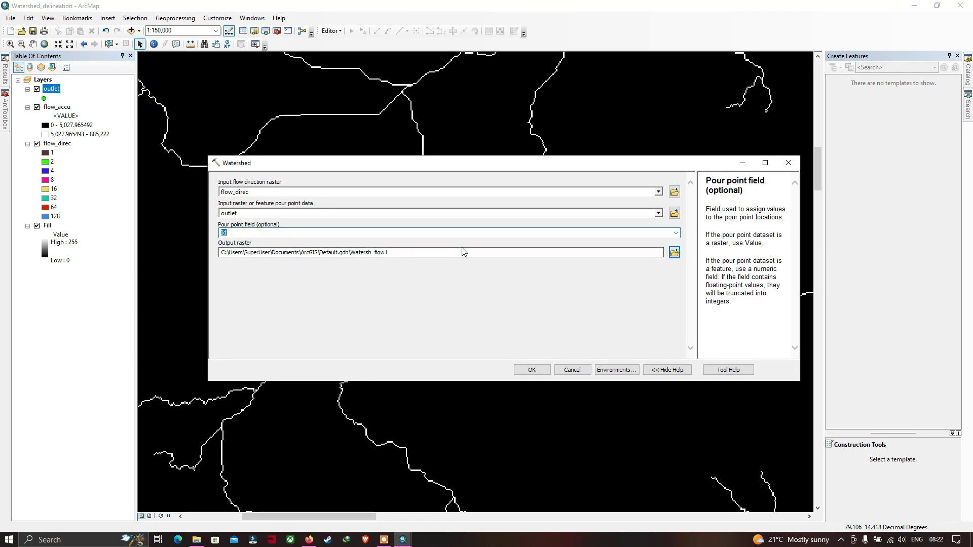
Set the output raster to E:\scarp\Watershed and run the Watershed tool.
left_click(674, 253)
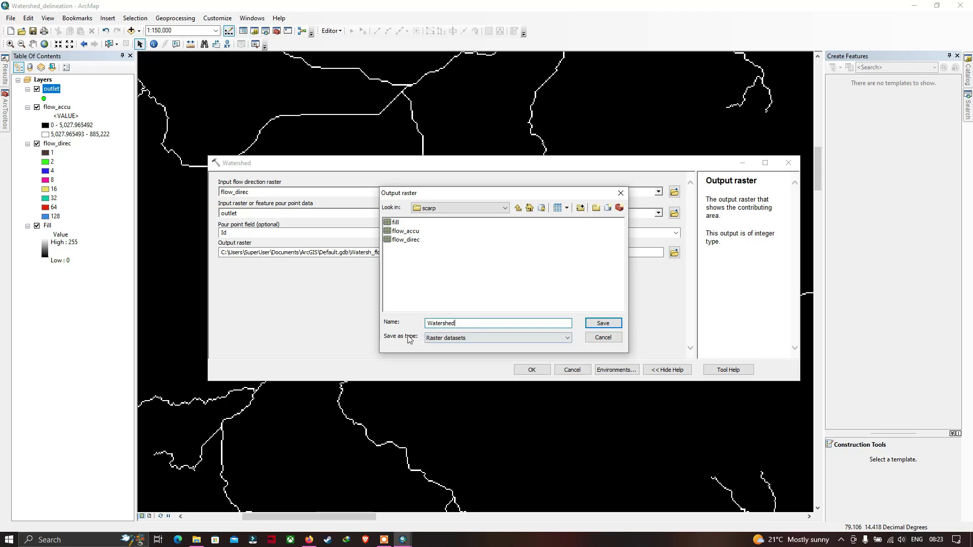
left_click(446, 339)
left_click(457, 346)
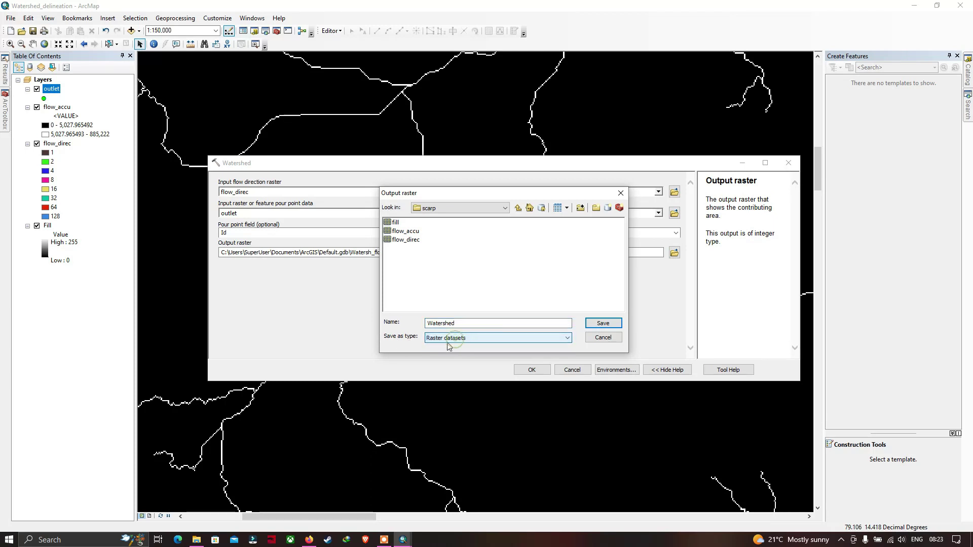
left_click(607, 327)
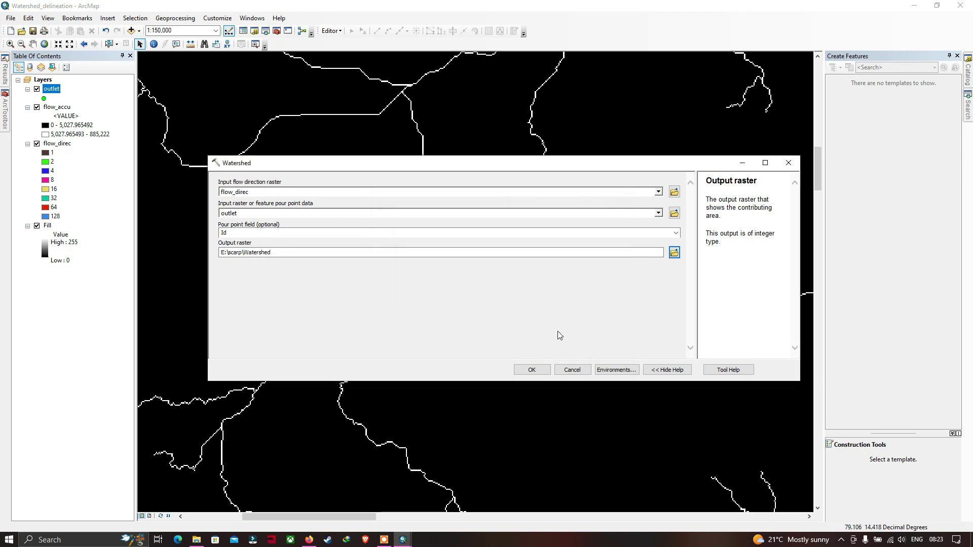
left_click(539, 370)
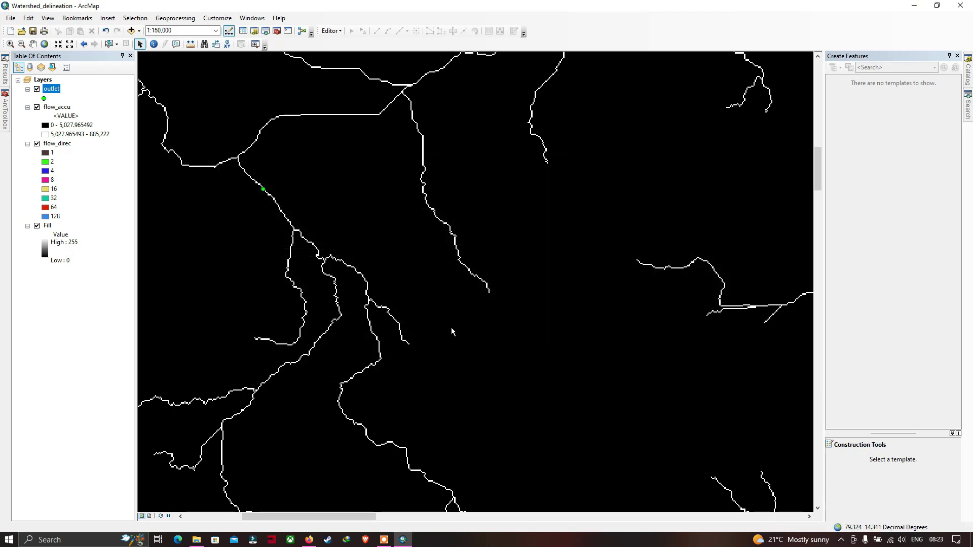
Examine the extent of the delineated watershed relative to the outlet point and the surrounding streams.
scroll(452, 330, "up", 2)
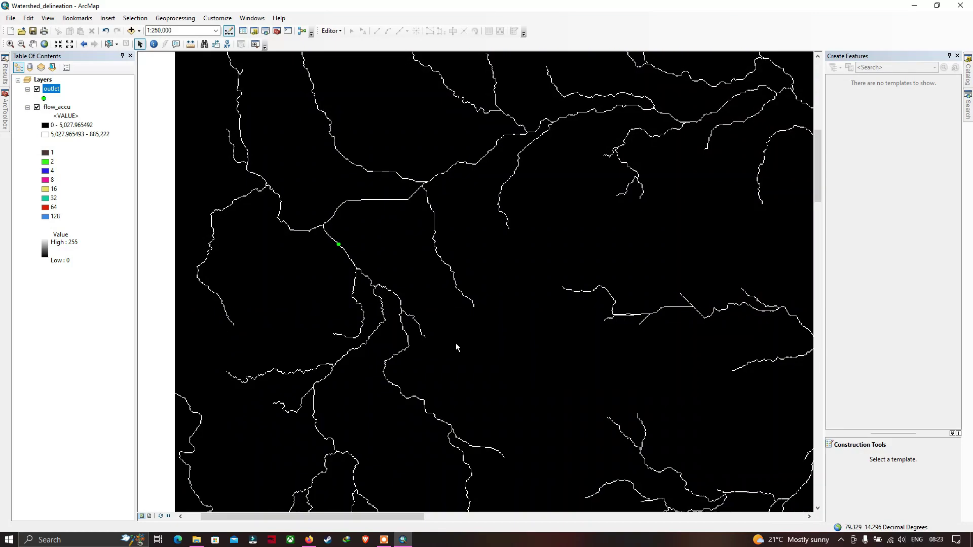
scroll(450, 361, "up", 1)
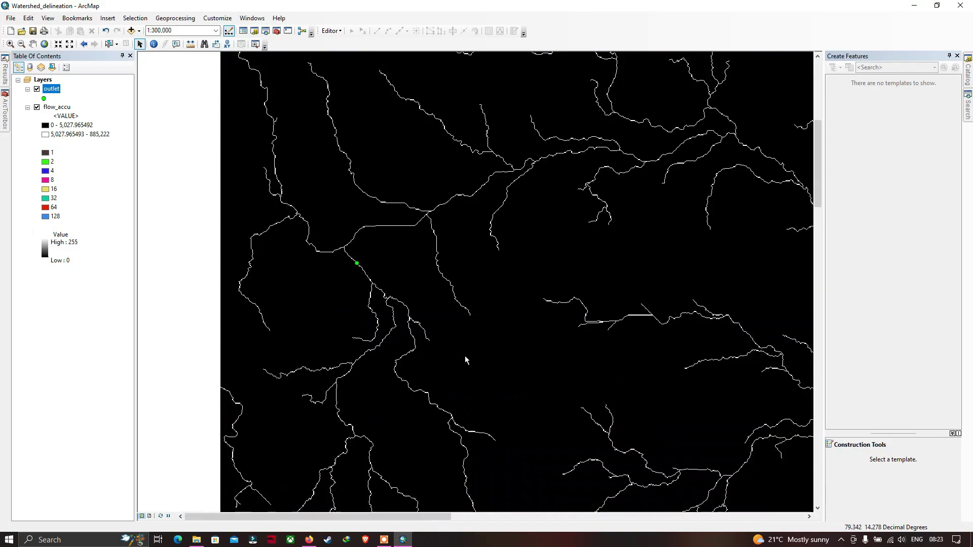
left_click_drag(465, 357, 449, 278)
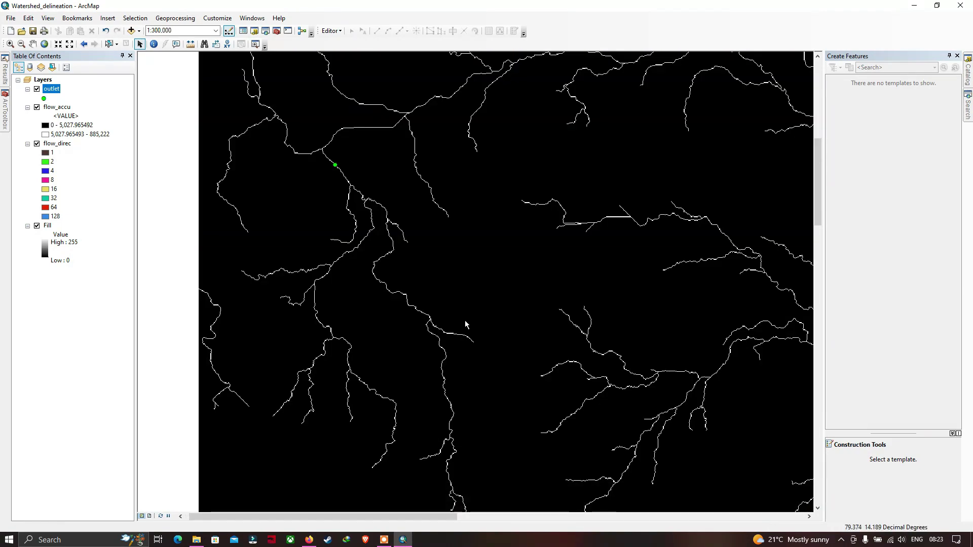
left_click_drag(447, 333, 461, 256)
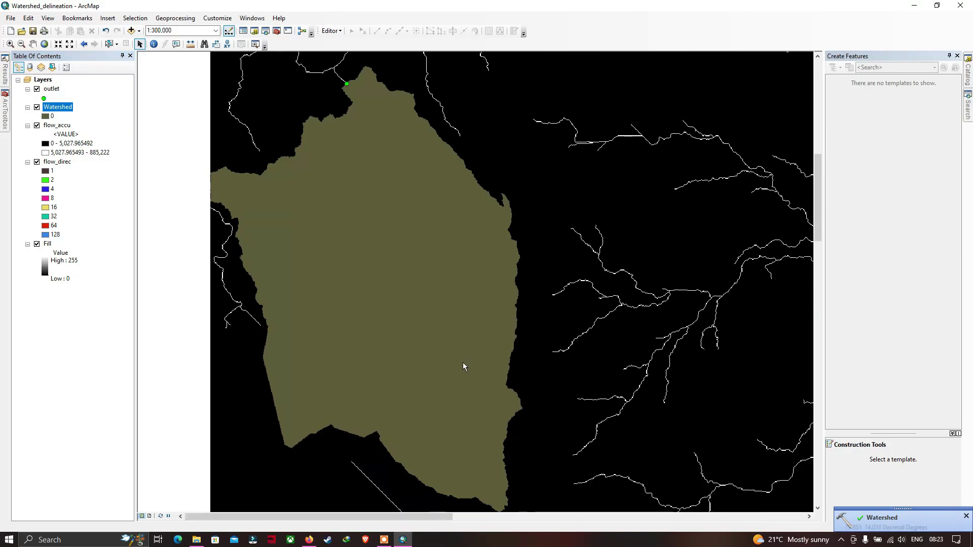
left_click_drag(463, 366, 462, 336)
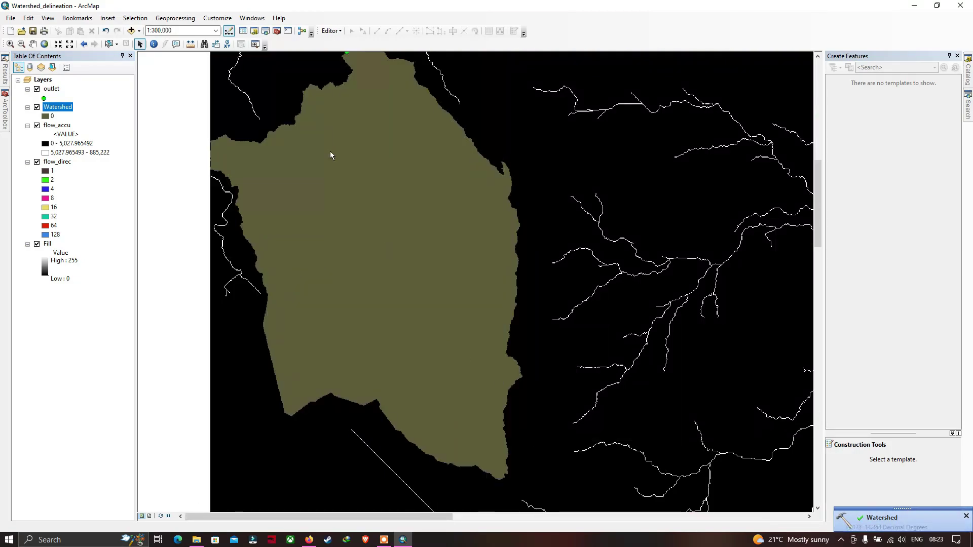
scroll(390, 185, "down", 1)
left_click_drag(397, 211, 365, 236)
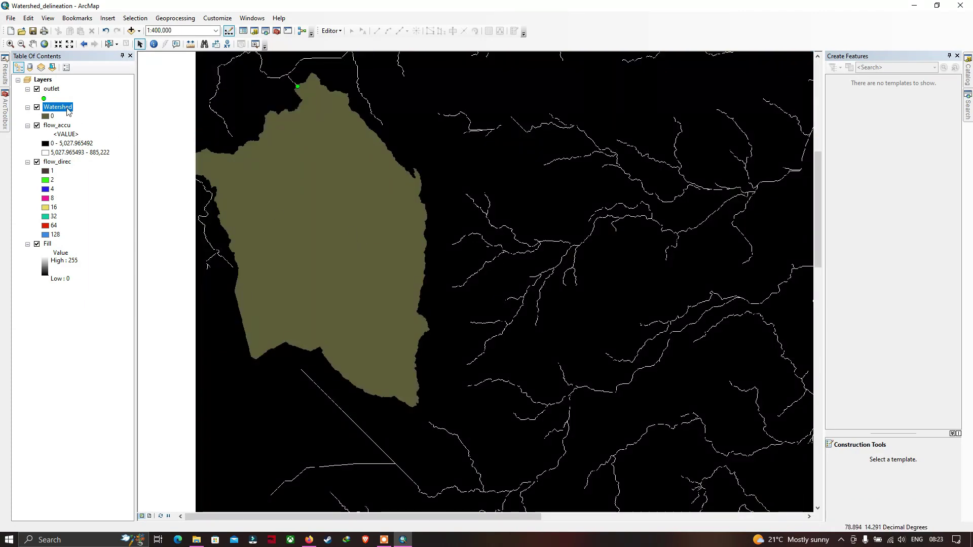
Set the Watershed layer's transparency to 50%.
right_click(64, 107)
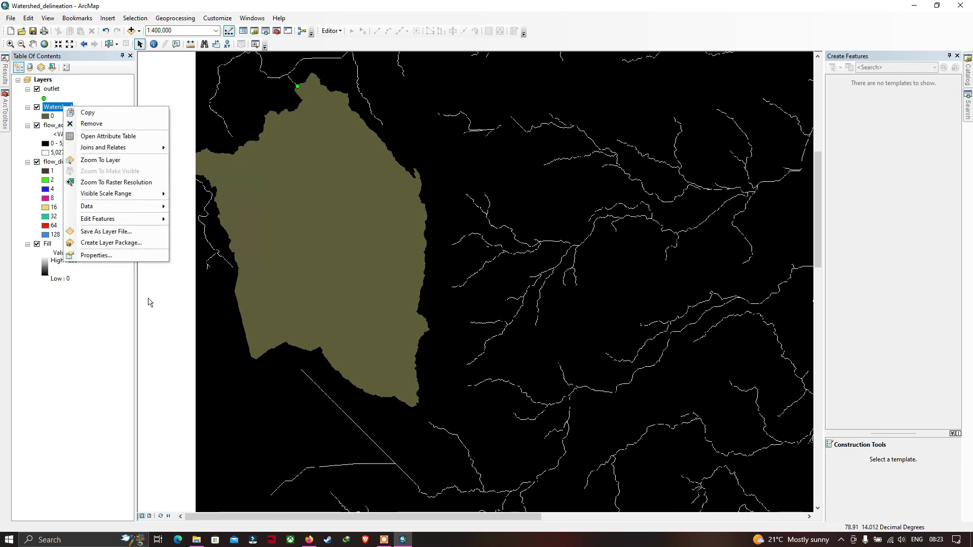
left_click(114, 256)
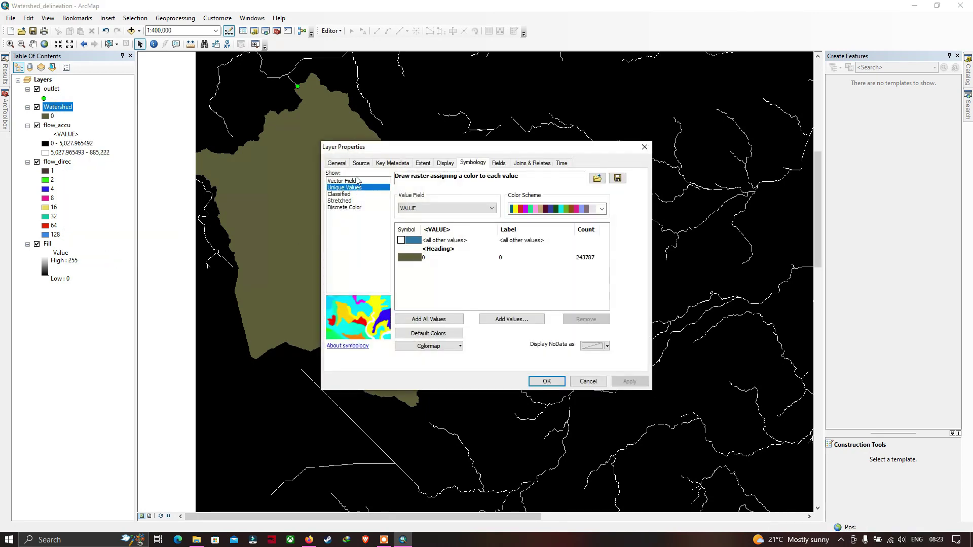
left_click(445, 163)
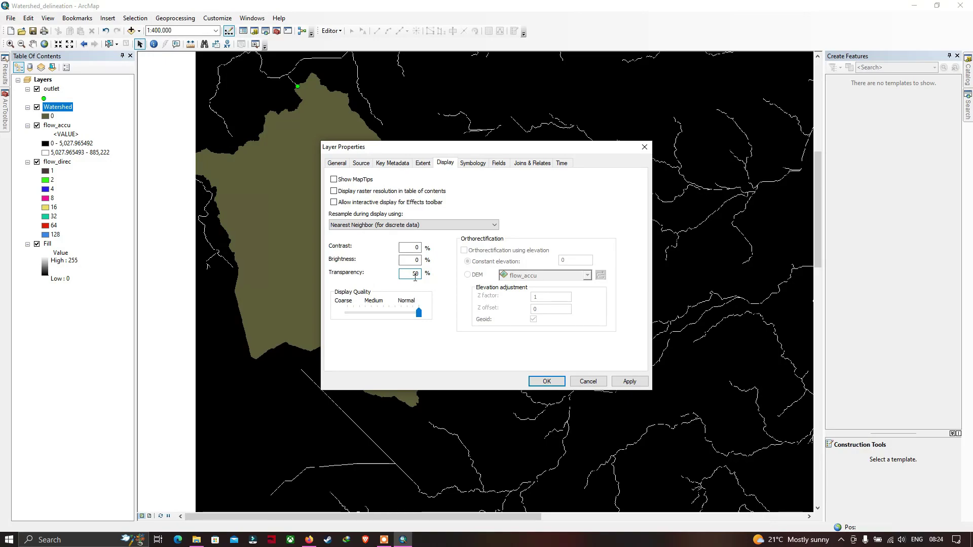
left_click(545, 381)
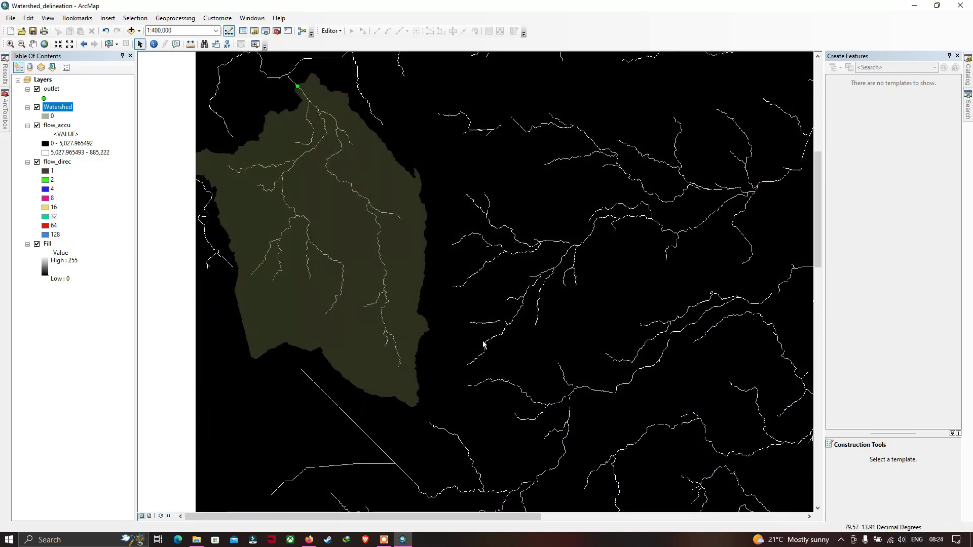
Change the fill color of the Watershed layer's symbol to bright sky blue.
left_click_drag(419, 294, 460, 310)
left_click_drag(421, 275, 449, 265)
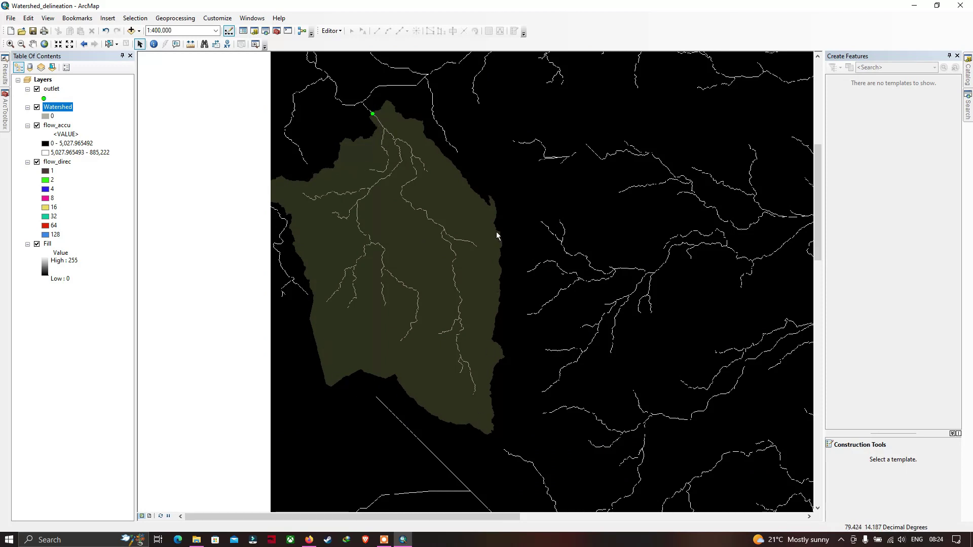
left_click_drag(497, 232, 390, 224)
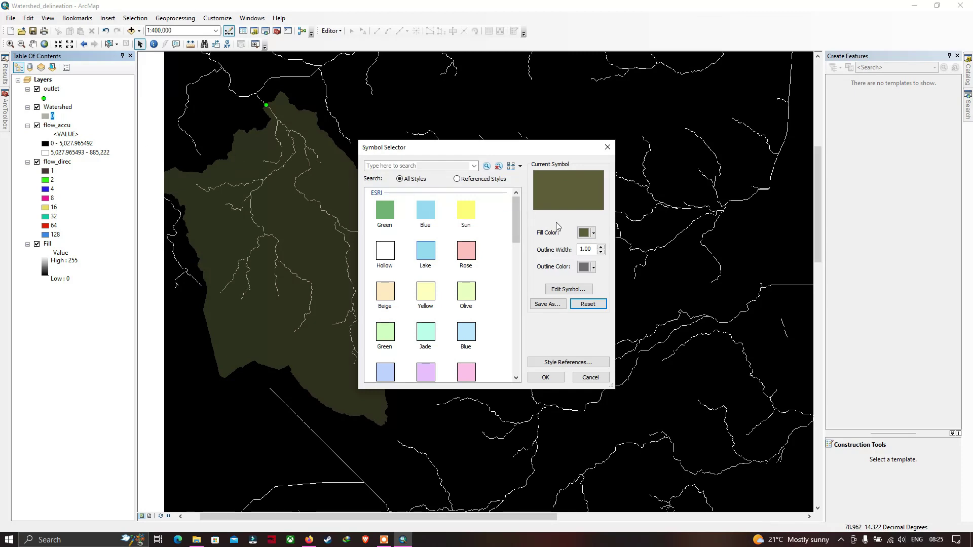
left_click(593, 234)
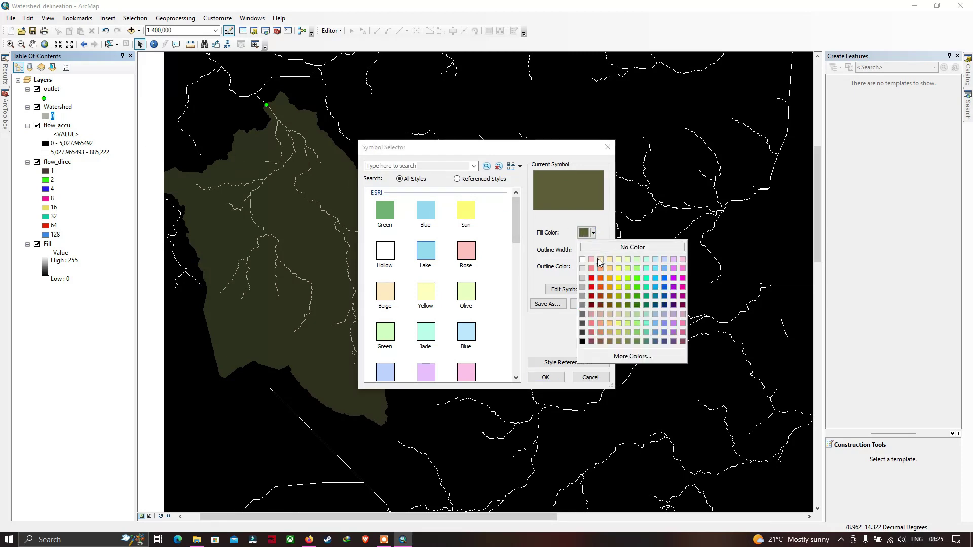
left_click(656, 278)
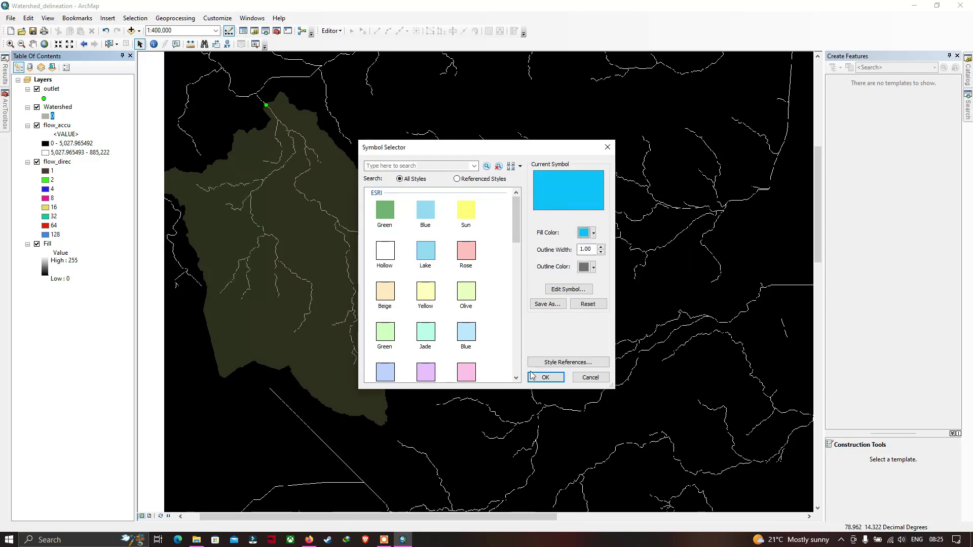
left_click(546, 378)
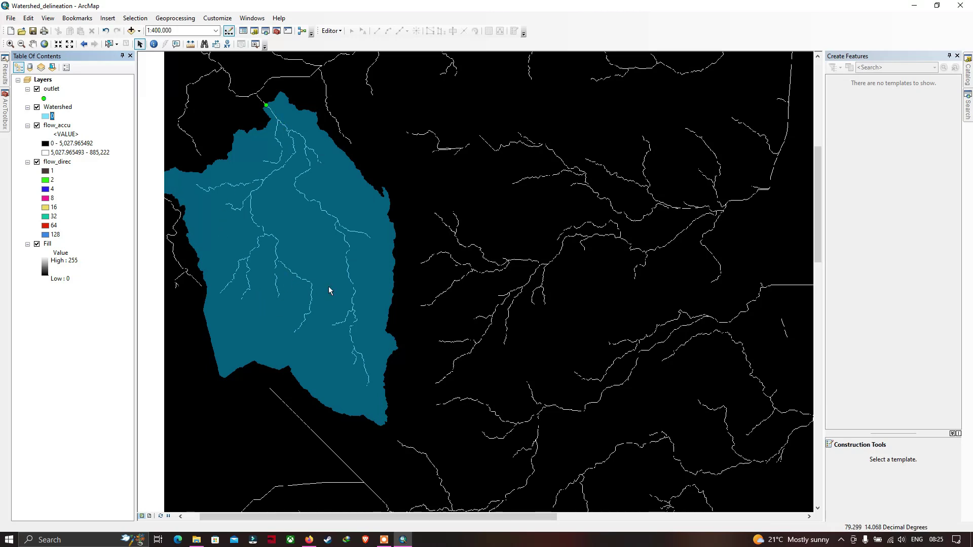
left_click_drag(334, 209, 367, 211)
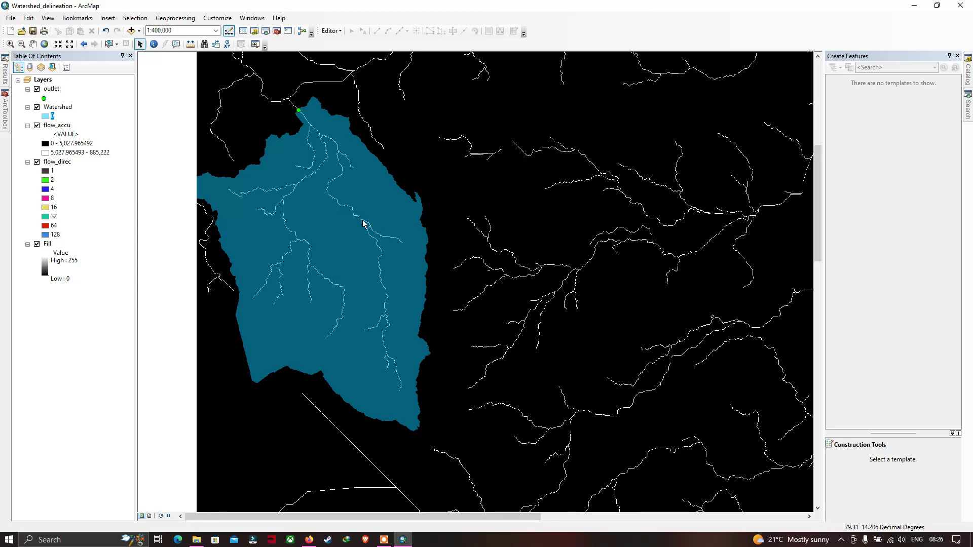
left_click_drag(387, 232, 327, 221)
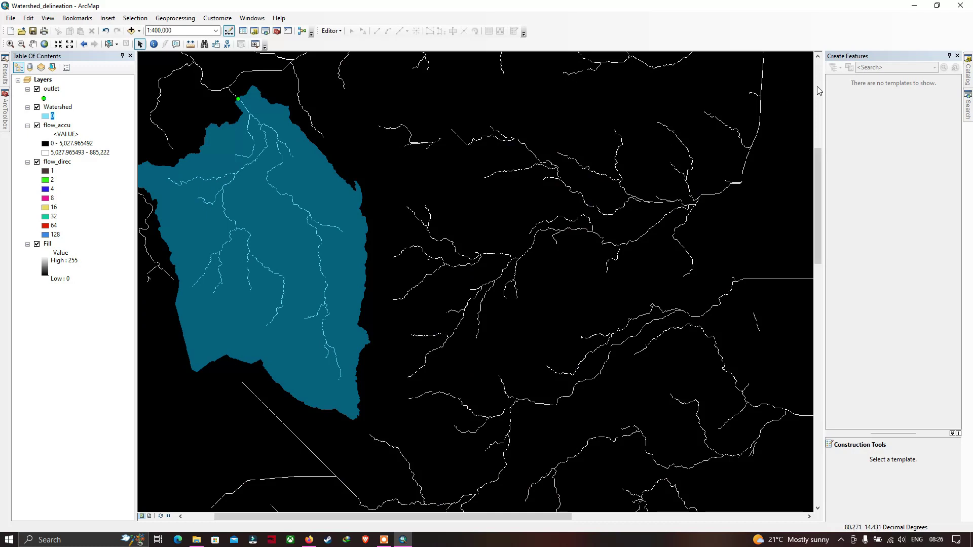
Open the Raster to Polygon conversion tool and set the Watershed layer as its input raster.
left_click(968, 108)
left_click(825, 95)
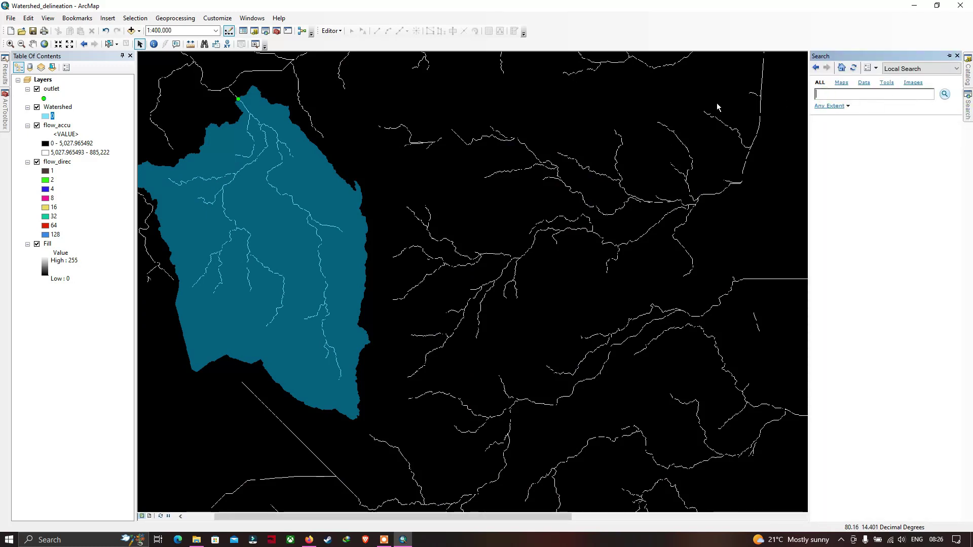
left_click(6, 116)
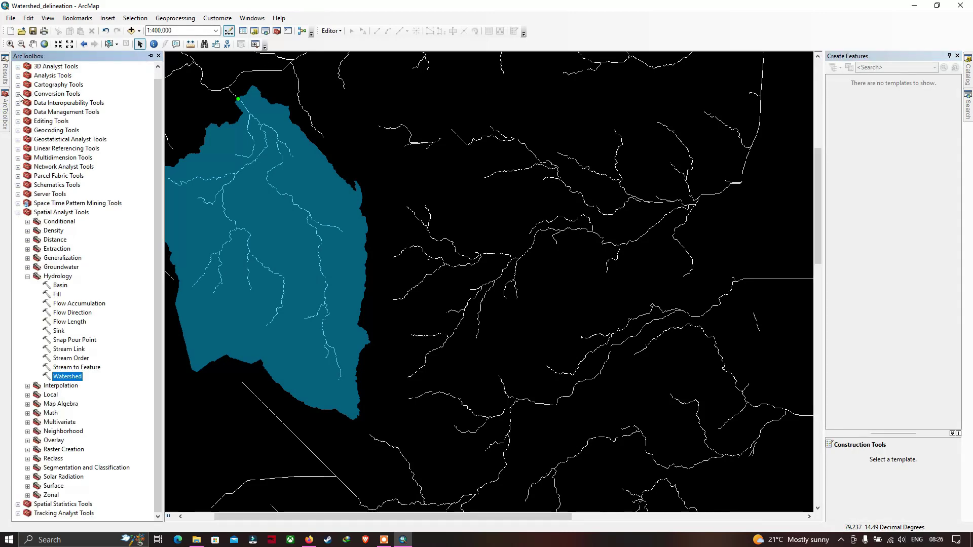
left_click(18, 94)
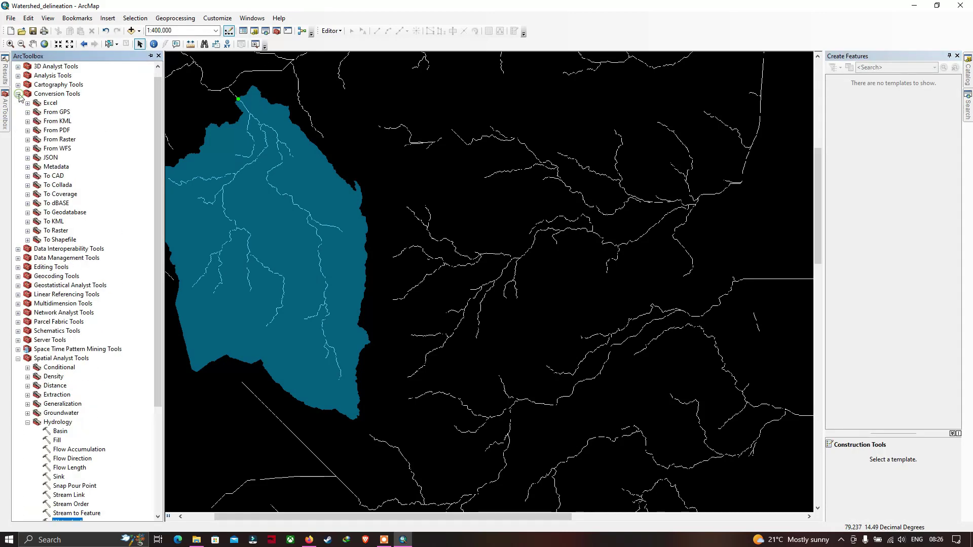
left_click(72, 140)
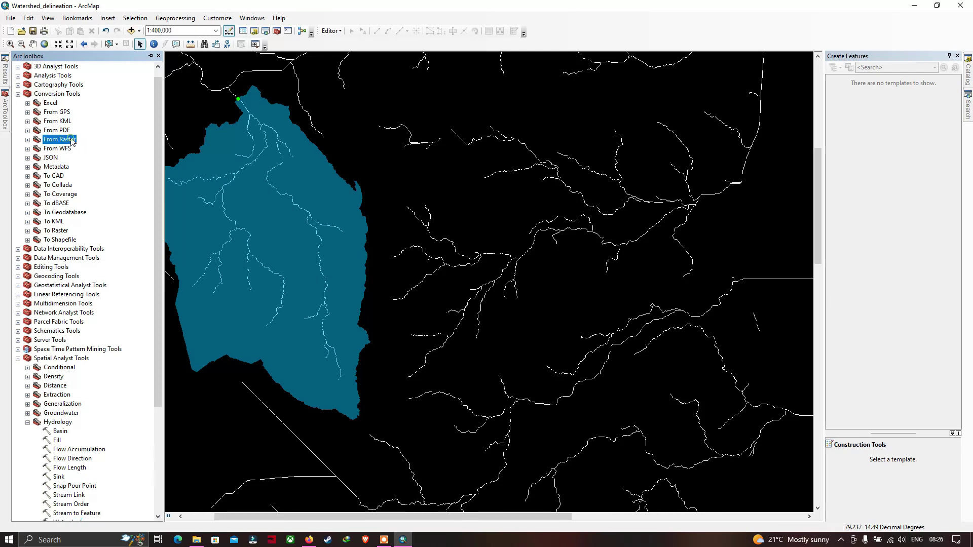
left_click(27, 140)
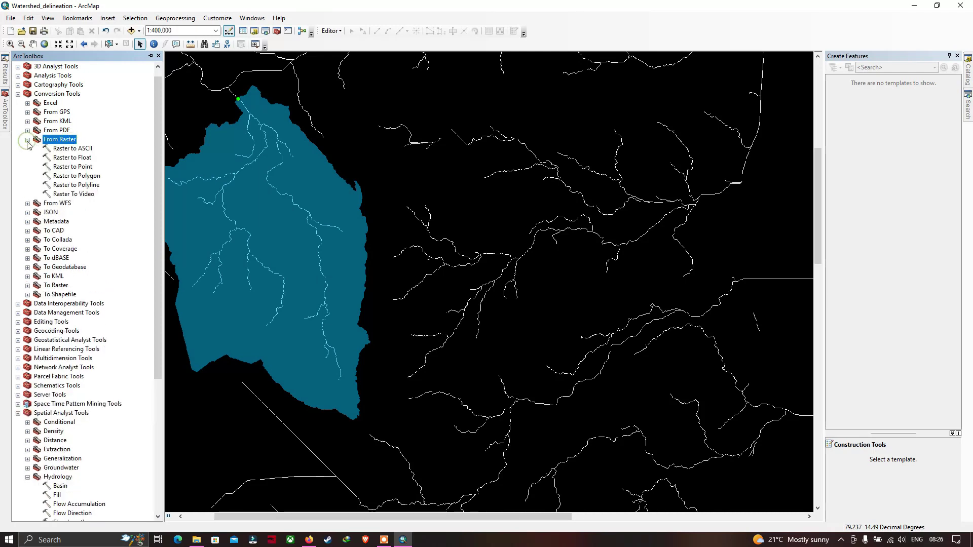
double_click(74, 176)
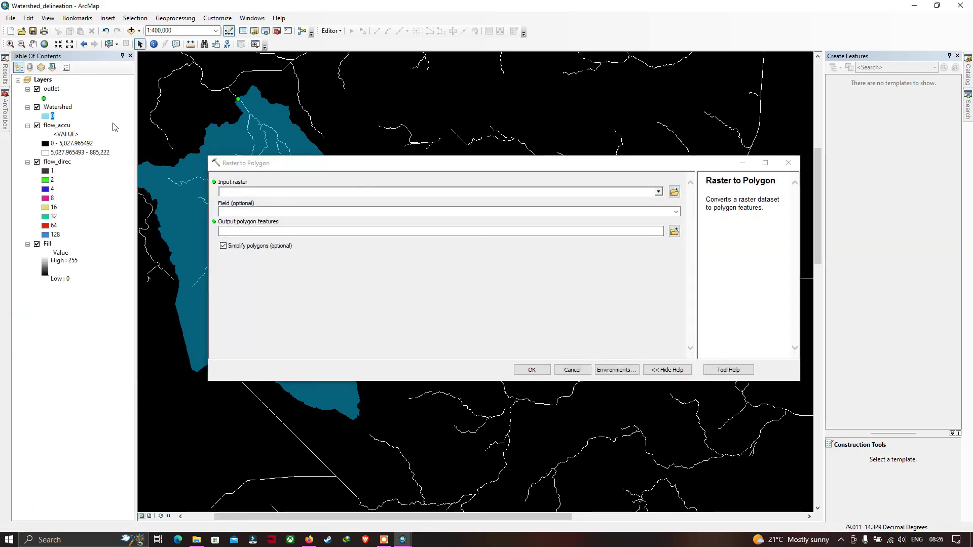
left_click_drag(58, 107, 227, 195)
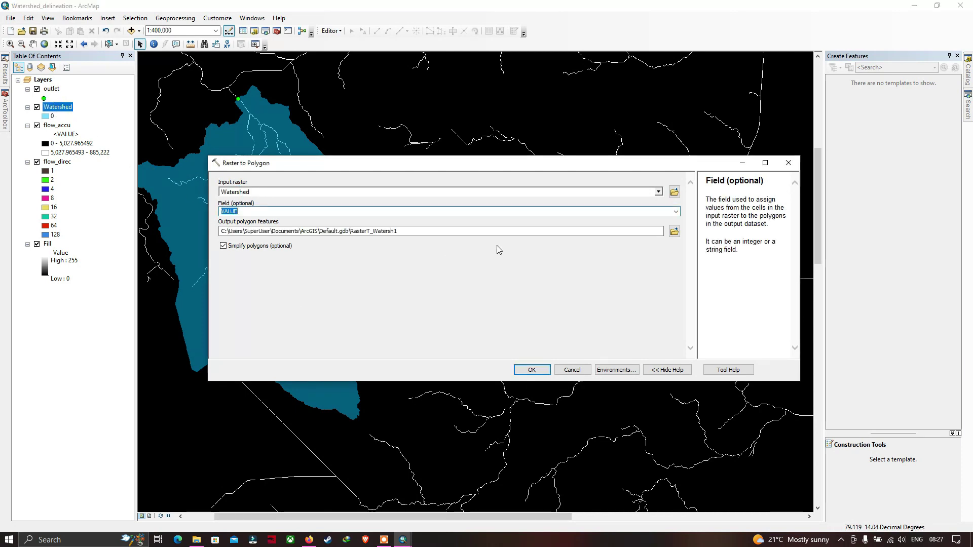
Set the output polygon features to E:\scarp\RastoPoly.shp and run the Raster to Polygon tool.
left_click(674, 231)
type("RastoPoly")
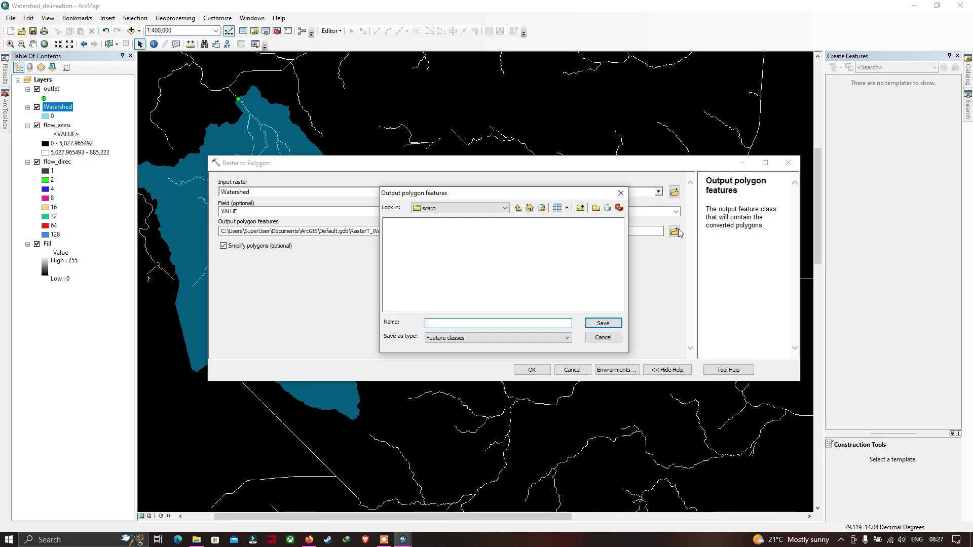
key("Return")
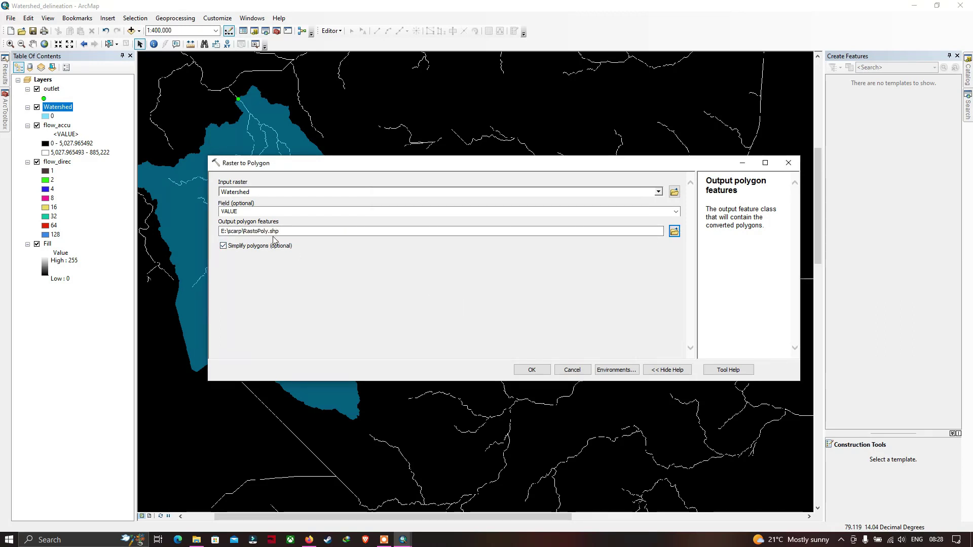
left_click(533, 370)
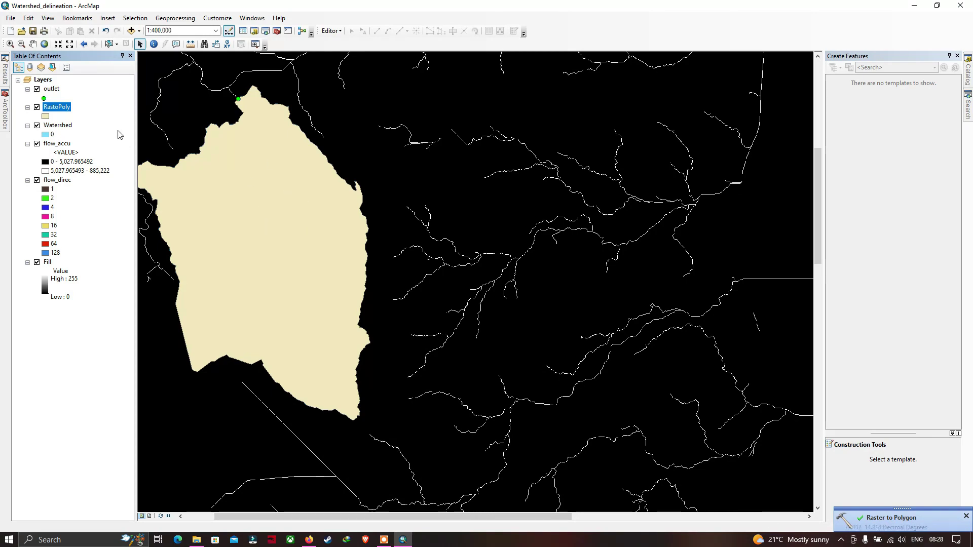
Hide the Watershed, flow_accu, flow_direc and Fill layers to view the RastoPoly polygon with the outlet point.
left_click(37, 125)
left_click(37, 144)
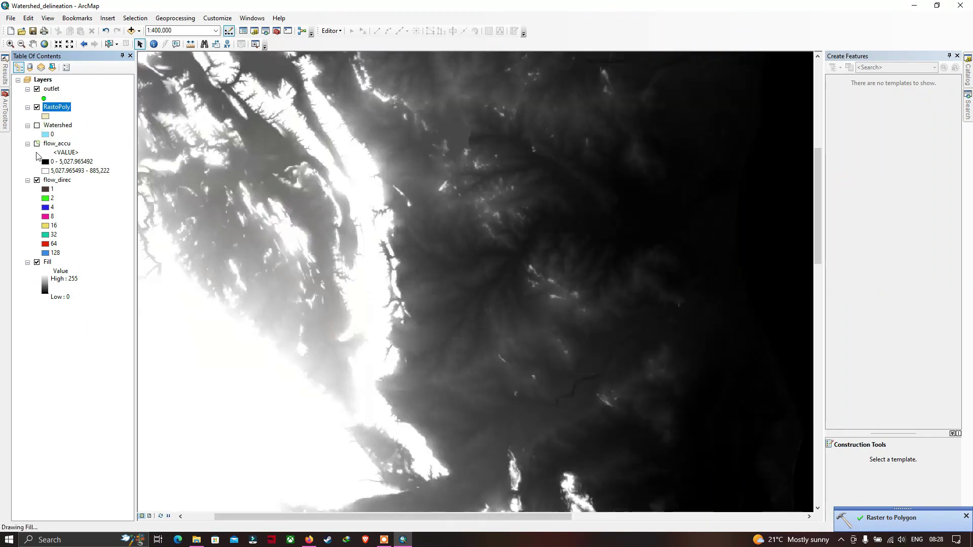
left_click(37, 180)
left_click(37, 262)
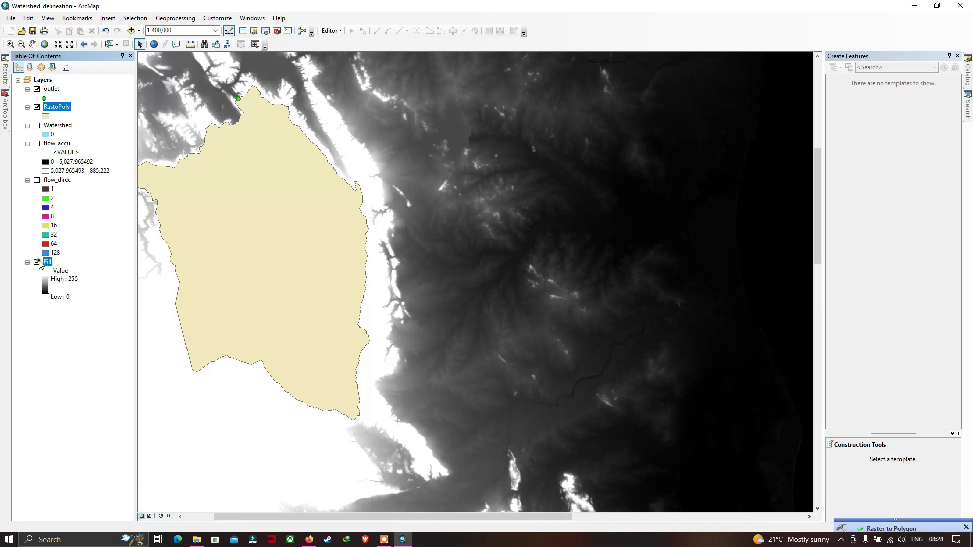
left_click_drag(246, 191, 423, 173)
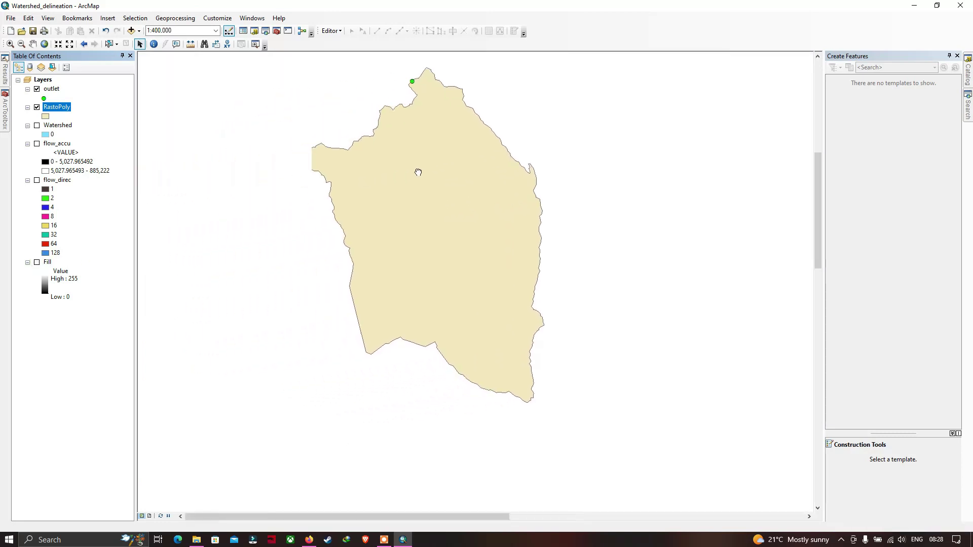
left_click_drag(489, 190, 458, 191)
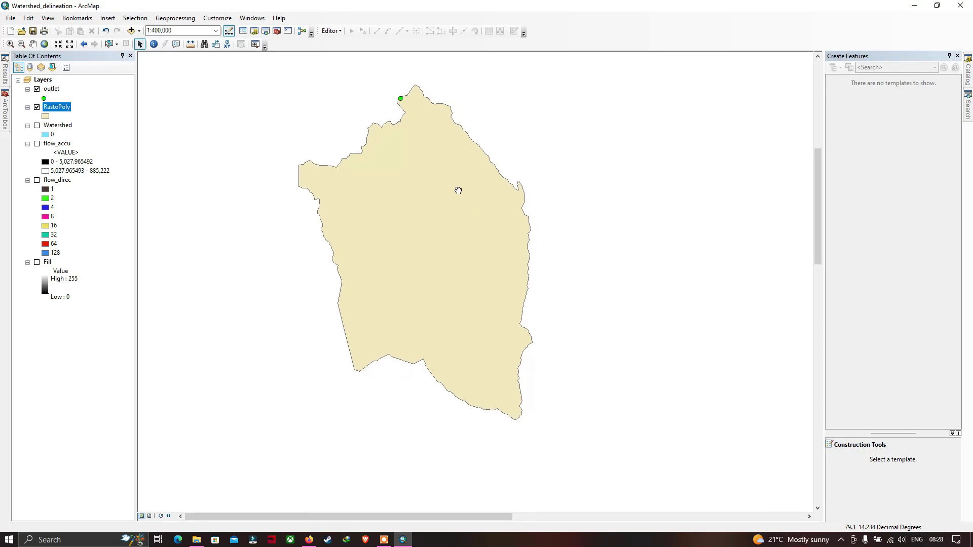
With the outlet layer hidden and flow_accu displayed, set the RastoPoly layer's transparency to 50%.
left_click(36, 89)
left_click(36, 144)
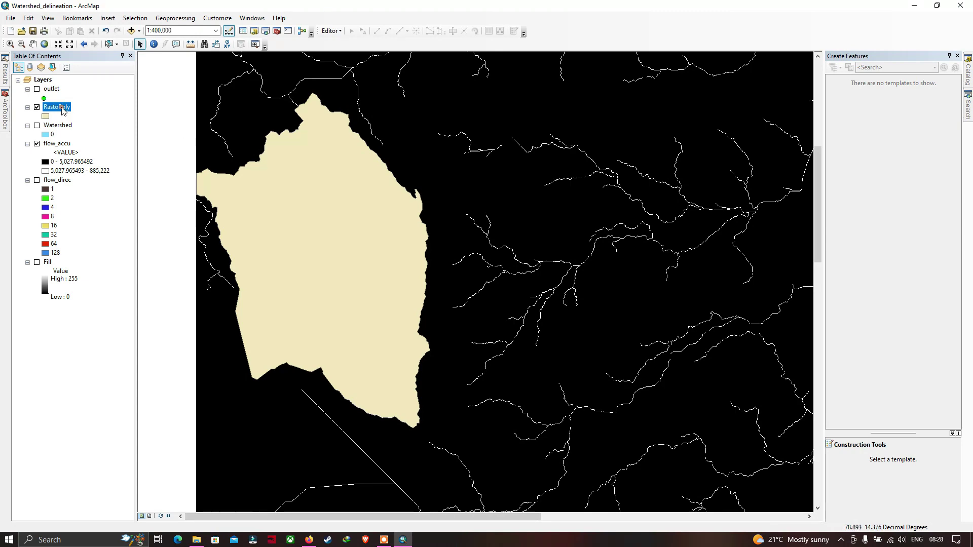
right_click(63, 110)
left_click(100, 317)
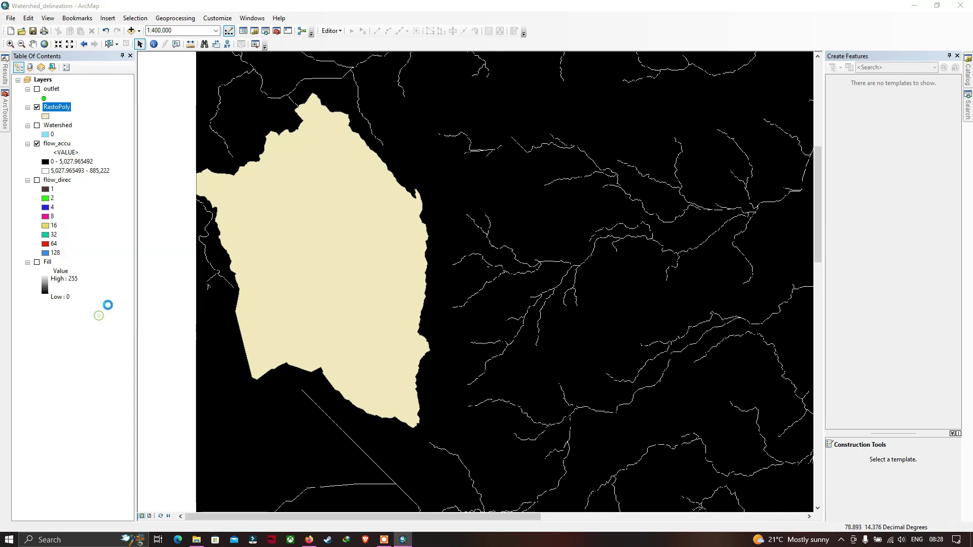
left_click(412, 159)
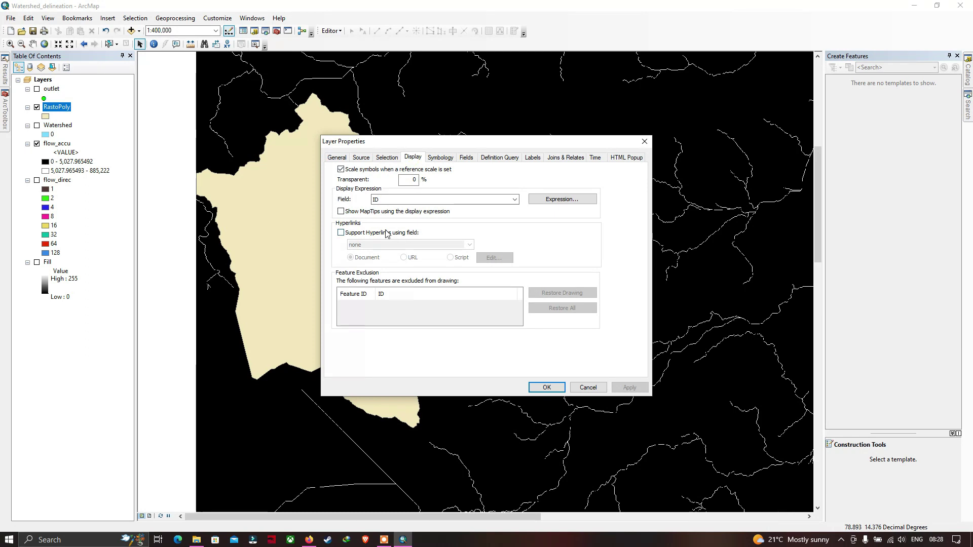
left_click(414, 181)
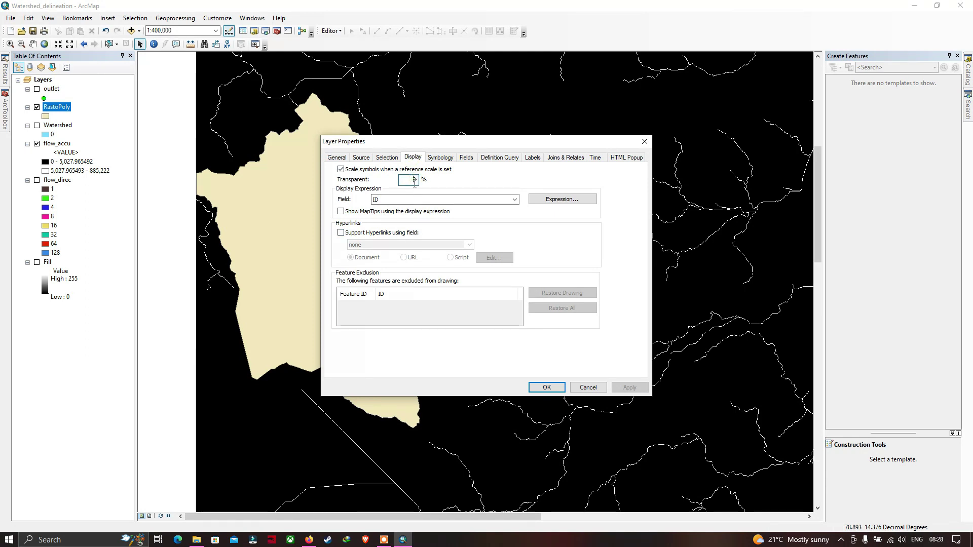
type("50")
left_click(539, 386)
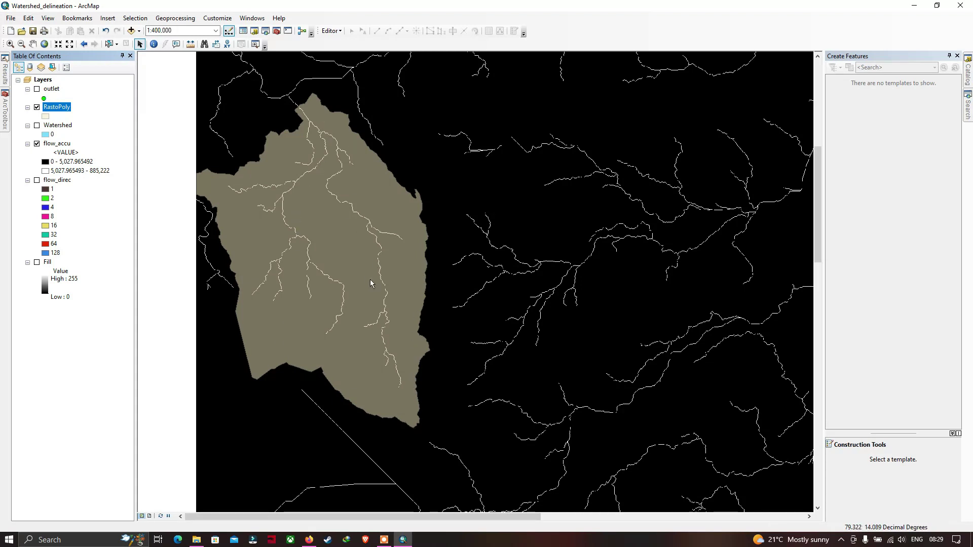
left_click_drag(389, 159, 360, 163)
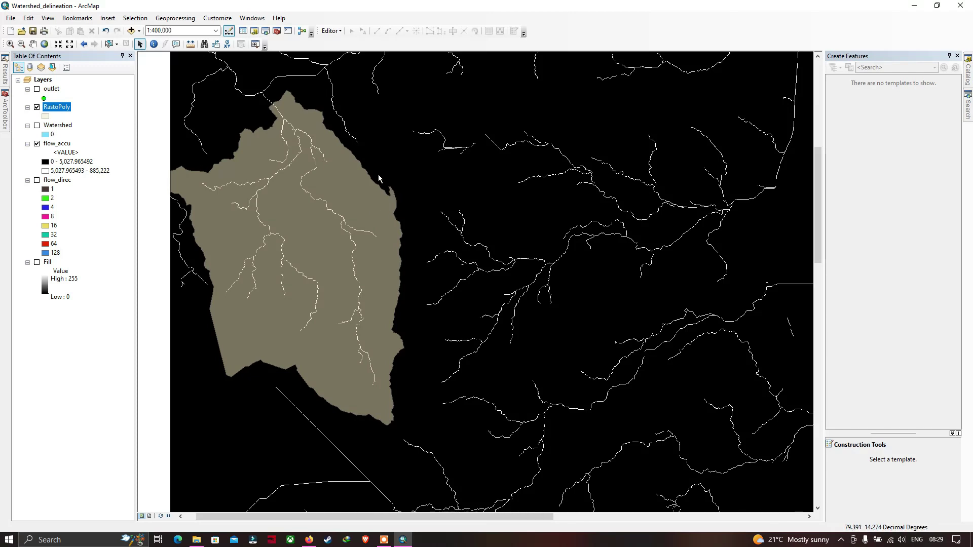
left_click_drag(403, 188, 378, 181)
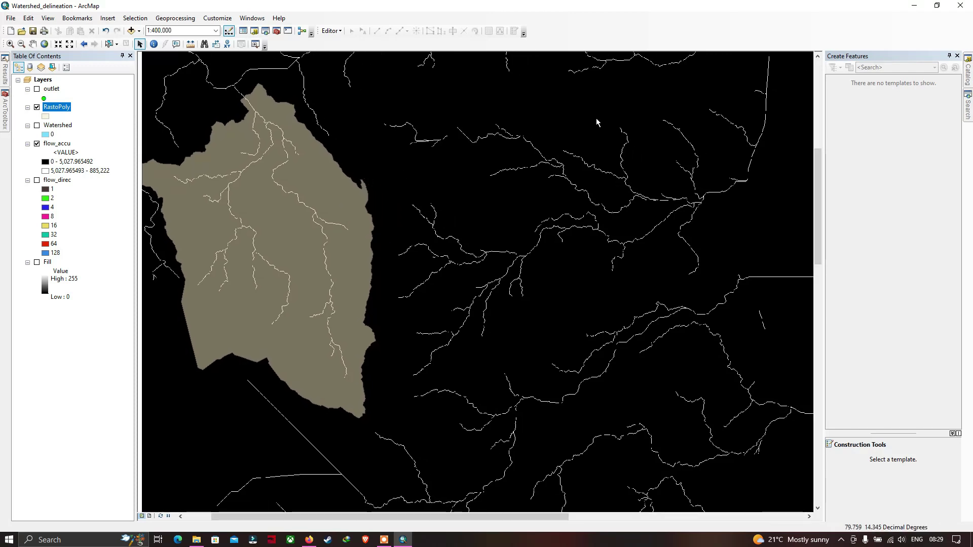
Search for "project", open the Project (Data Management) tool and set RastoPoly as the input dataset.
left_click(968, 109)
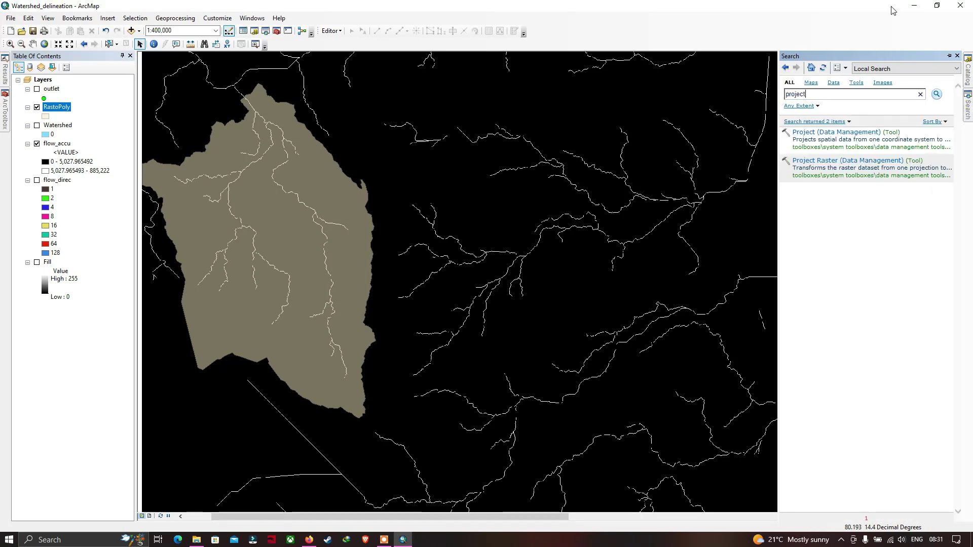
left_click(813, 93)
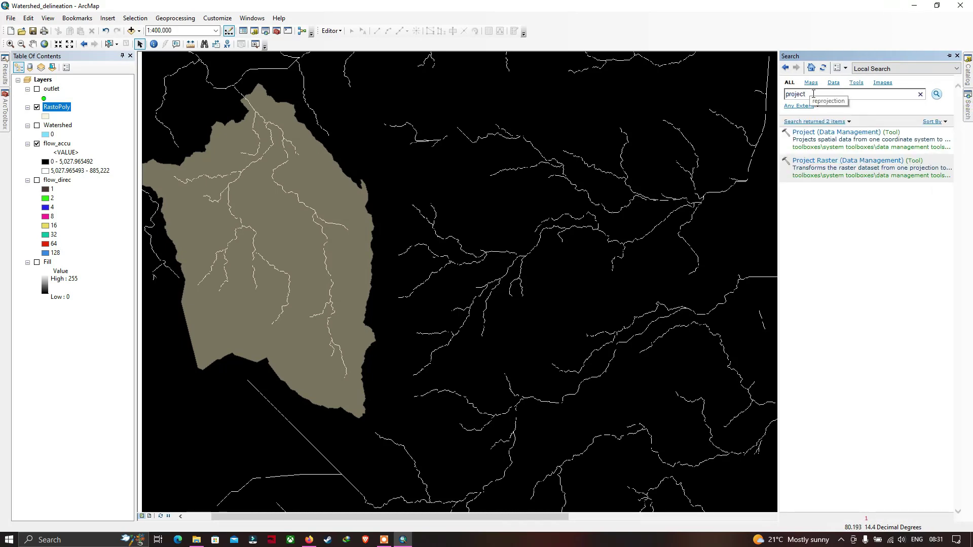
left_click(936, 94)
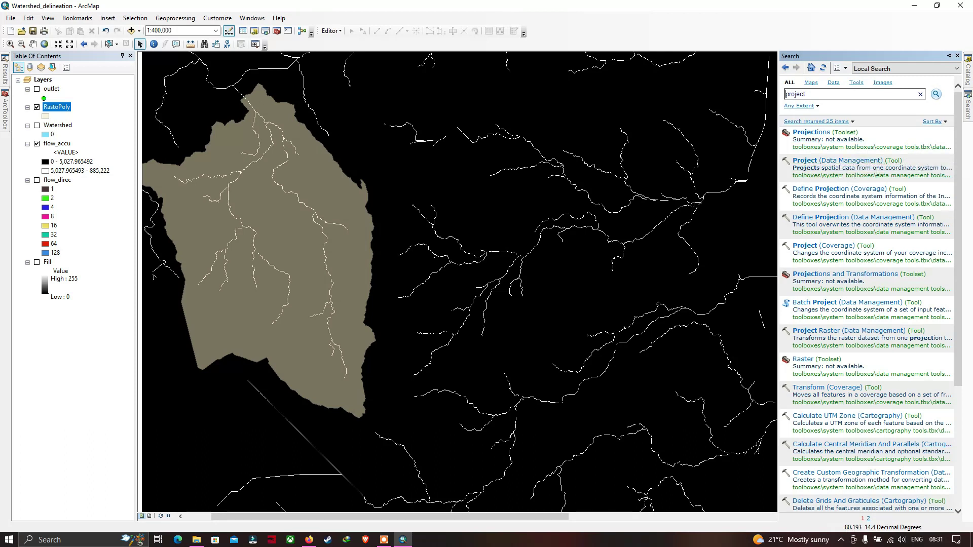
left_click(808, 161)
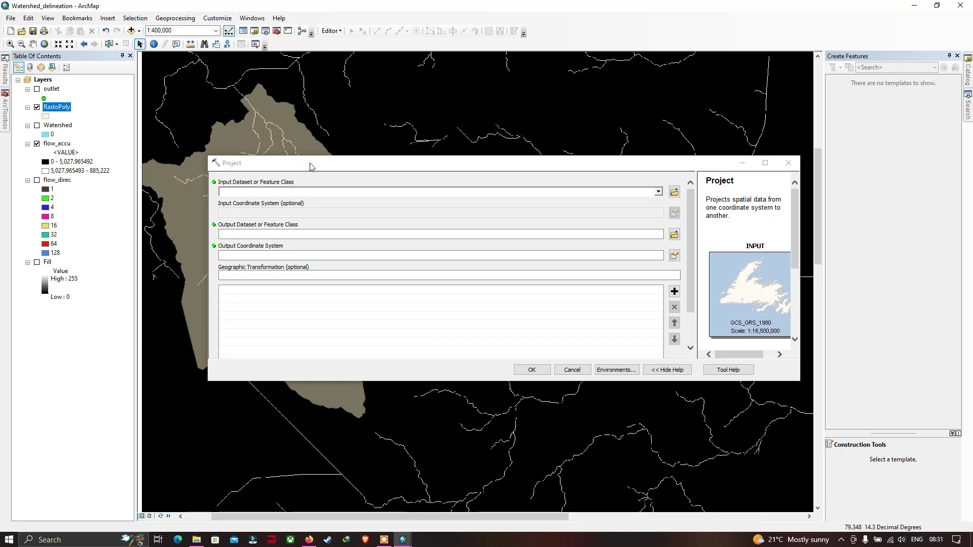
left_click_drag(309, 164, 296, 160)
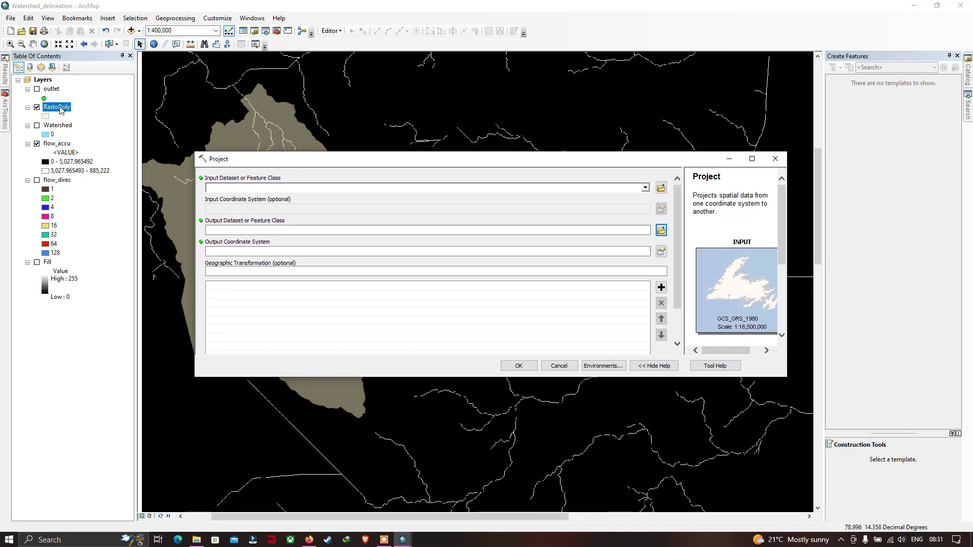
left_click_drag(60, 110, 232, 189)
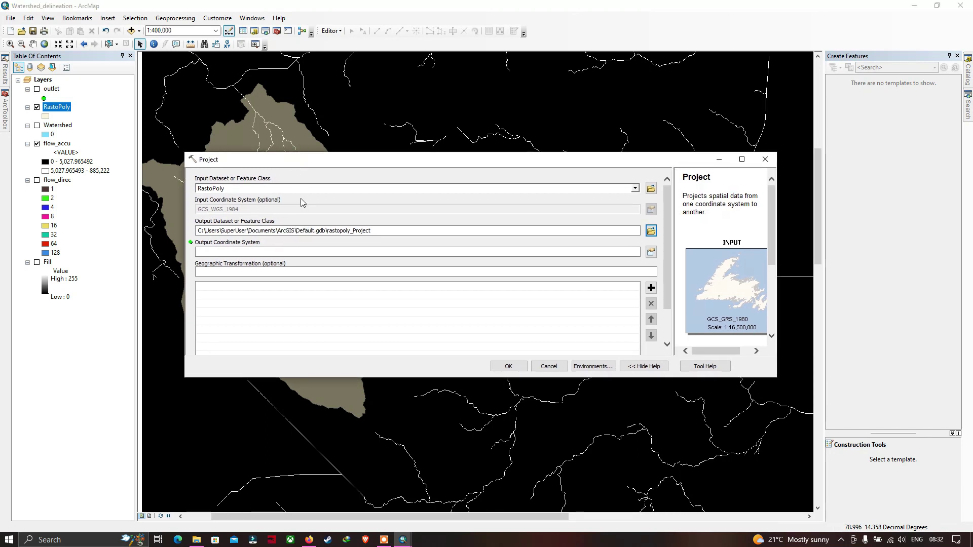
Set the Project tool's output feature class to E:\scarp\watershed_PCS.
left_click(650, 231)
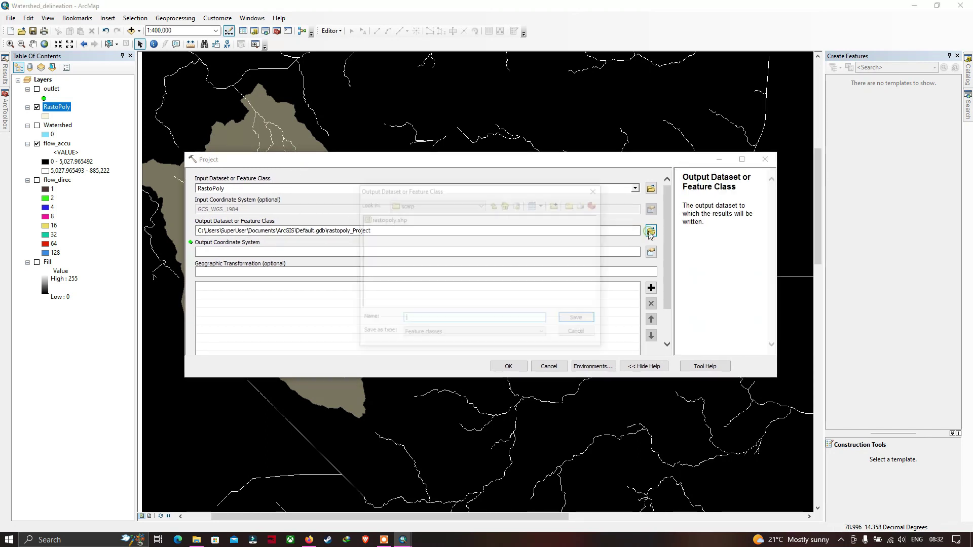
type("watershed_PCS")
key("Return")
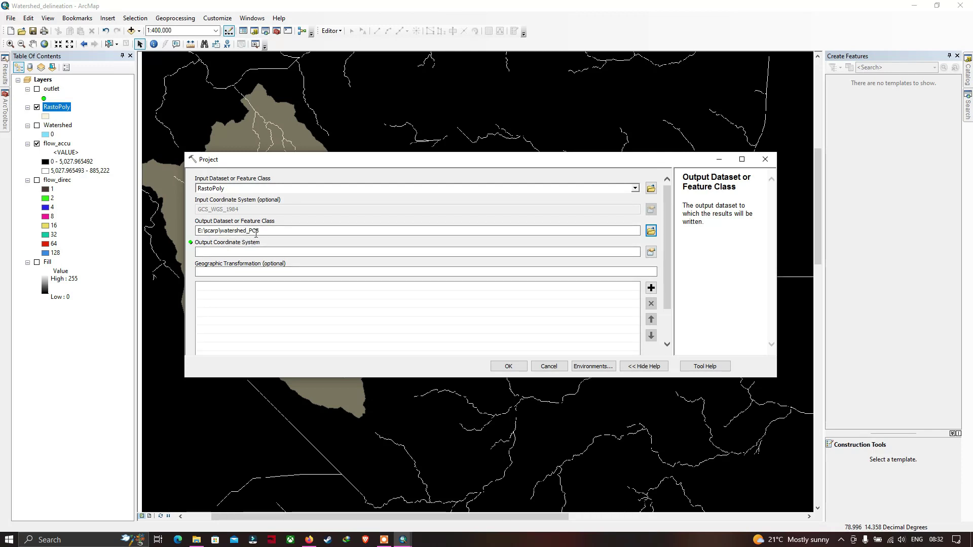
Set the output coordinate system to the projected WGS 1984 UTM Zone 44N and run the Project tool.
left_click(231, 252)
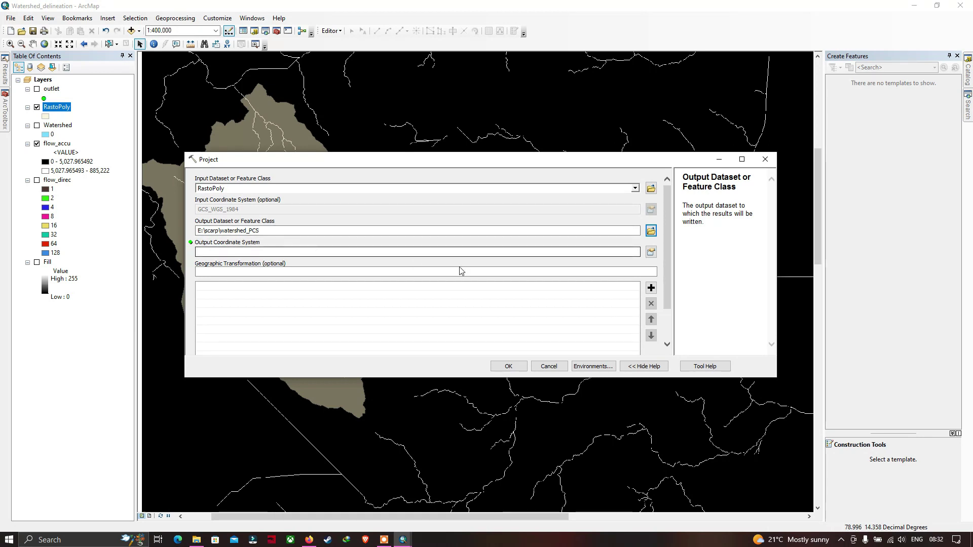
left_click(651, 252)
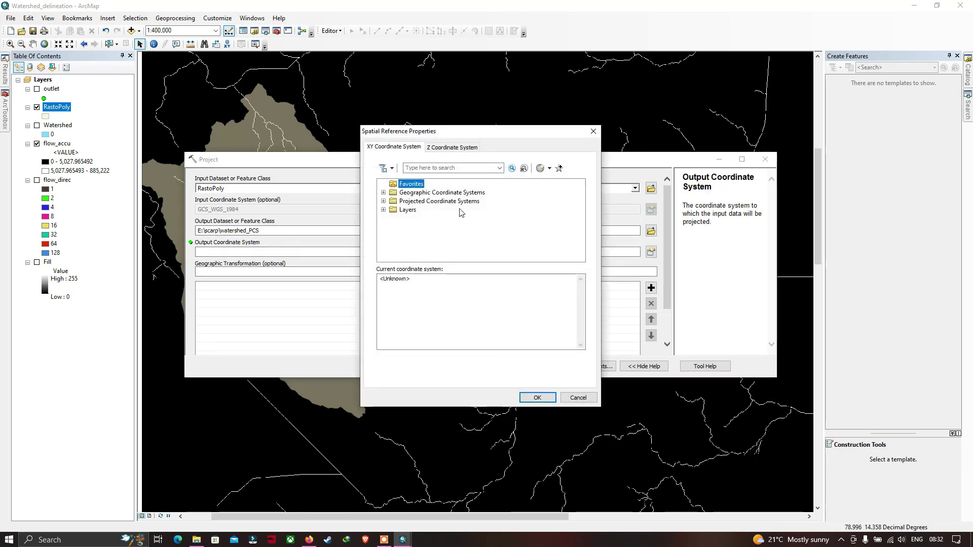
left_click(383, 201)
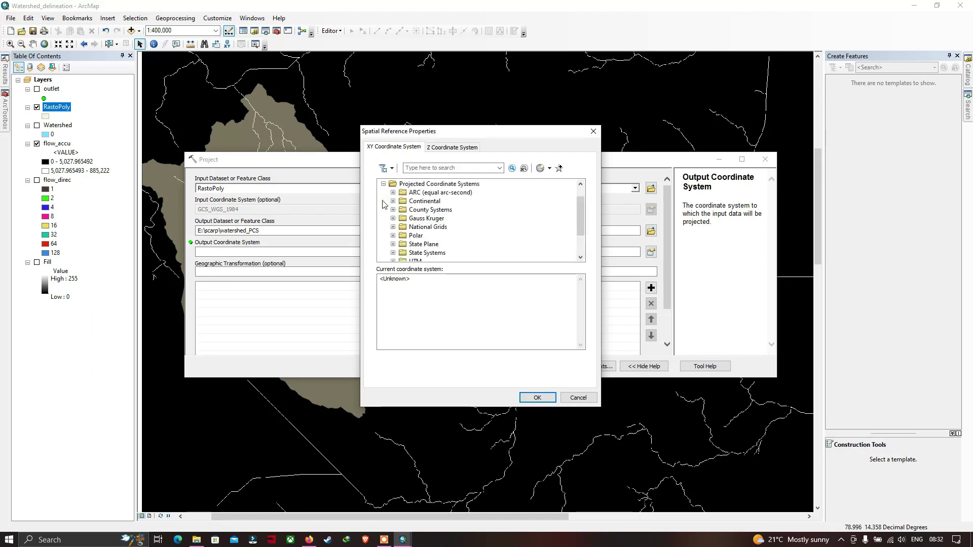
scroll(450, 235, "down", 2)
scroll(408, 241, "up", 2)
scroll(415, 234, "down", 2)
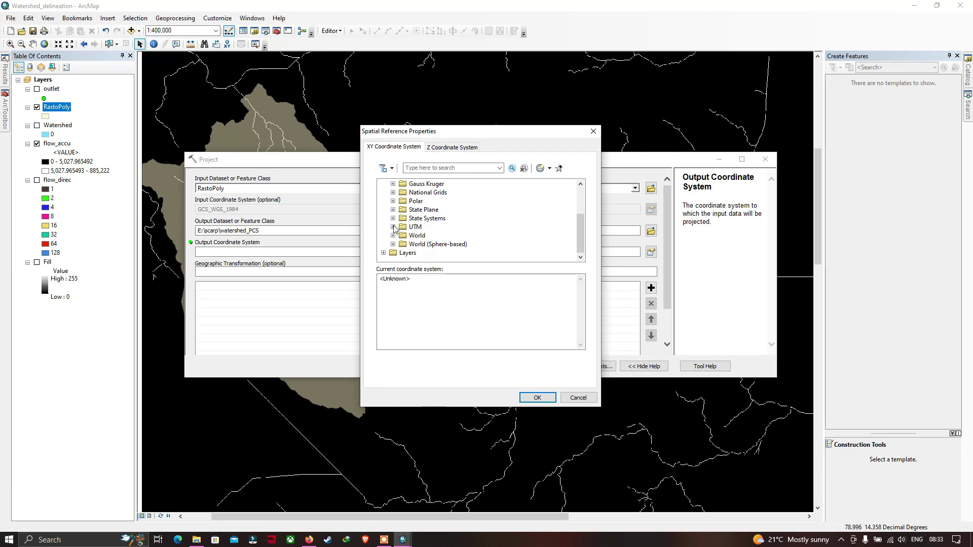
left_click(393, 226)
scroll(430, 249, "down", 3)
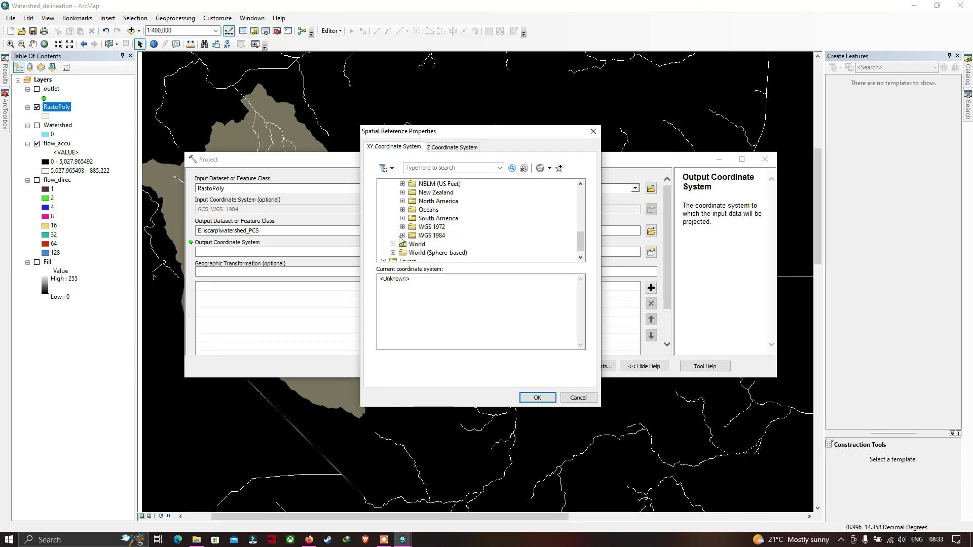
left_click(402, 235)
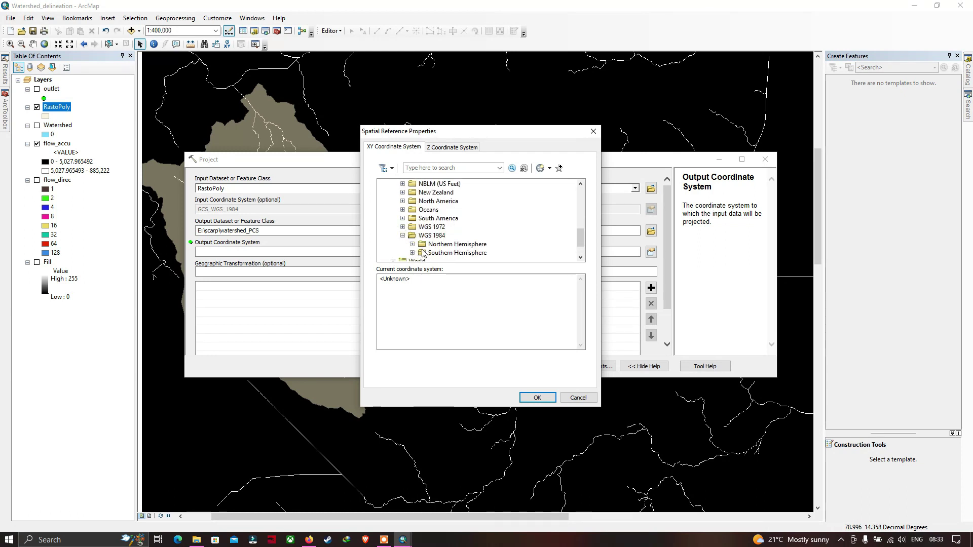
left_click(412, 243)
scroll(507, 234, "down", 10)
scroll(522, 238, "down", 8)
scroll(516, 241, "down", 2)
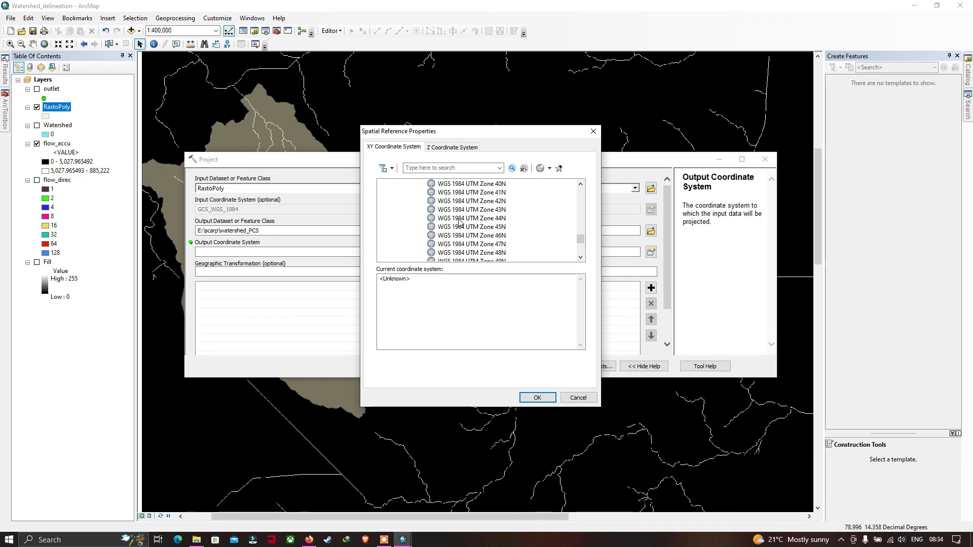
left_click(497, 219)
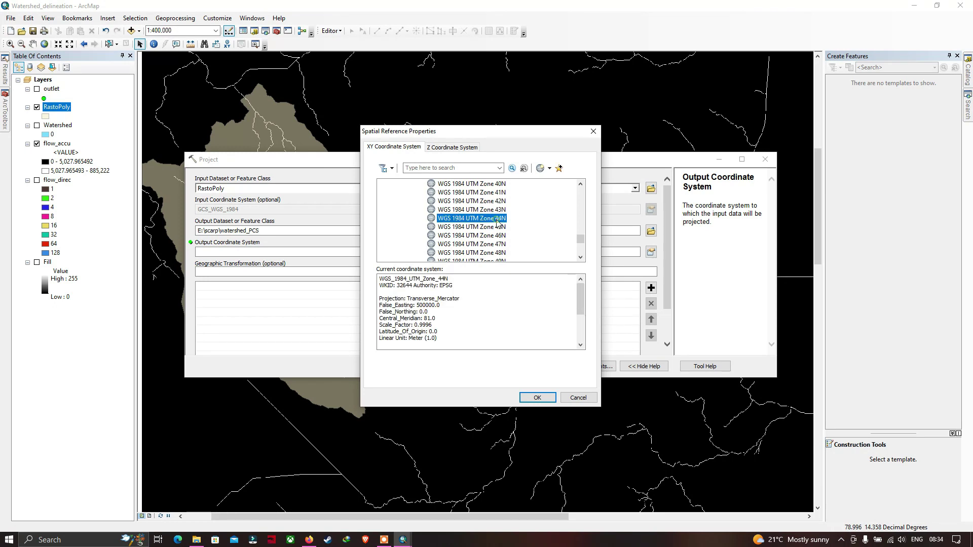
left_click(536, 398)
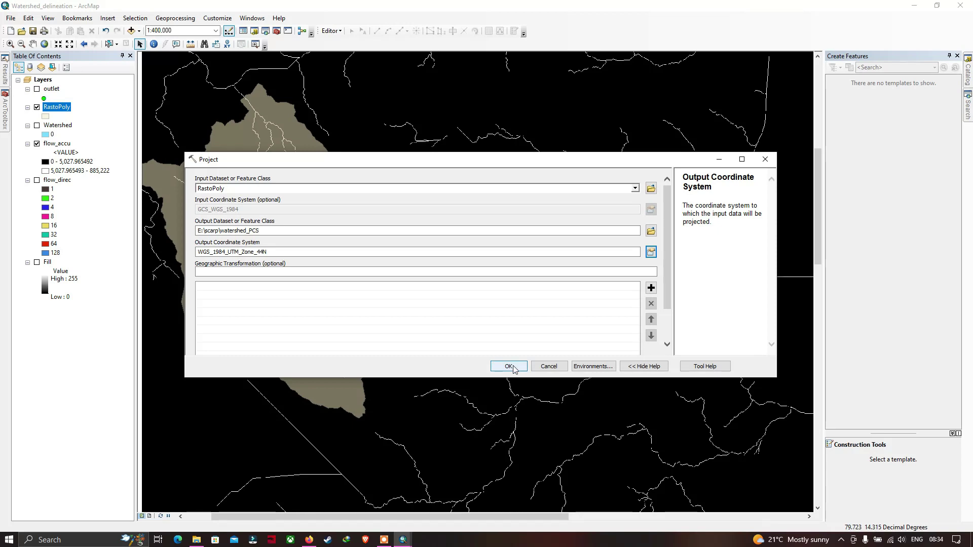
left_click(508, 366)
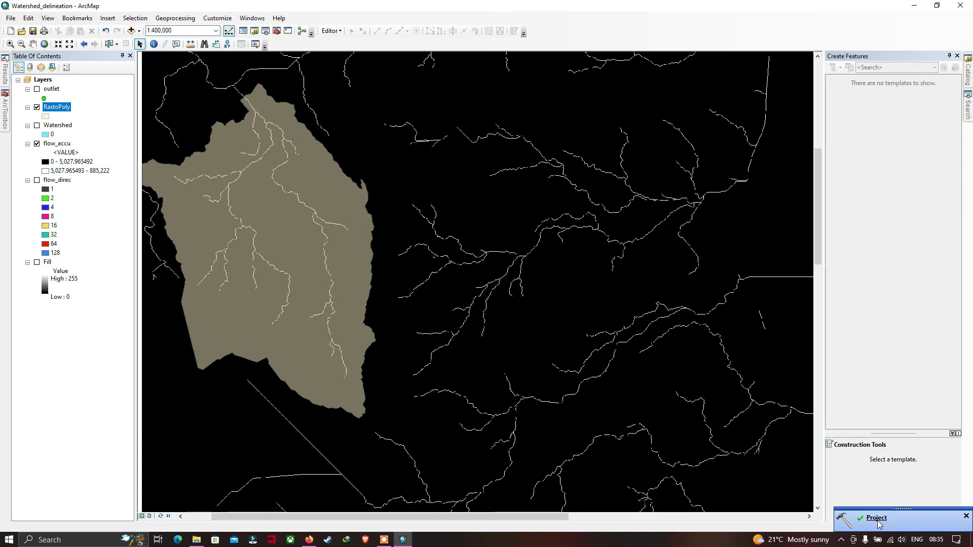
Add the projected shapefile watershed_PCS.shp from the scarp folder to the map.
left_click(139, 32)
left_click(154, 40)
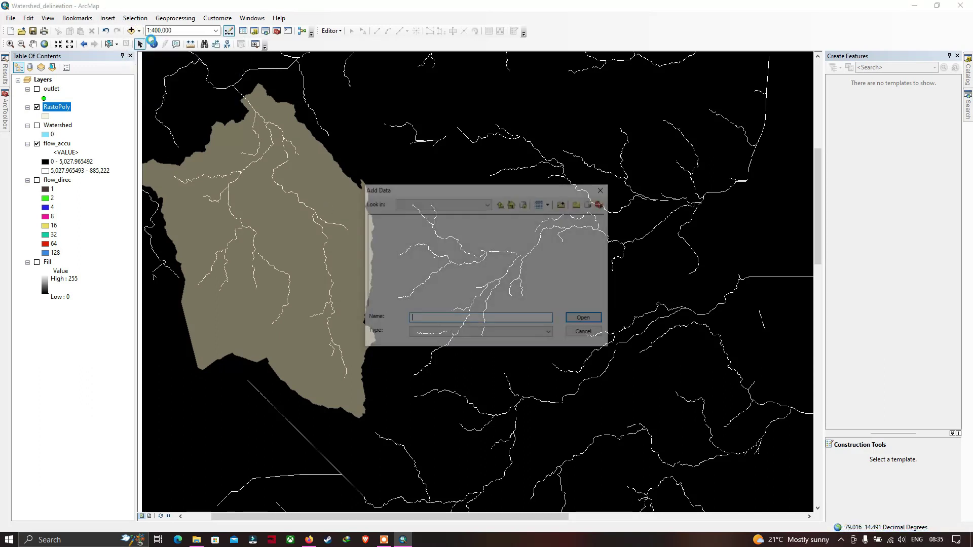
double_click(388, 252)
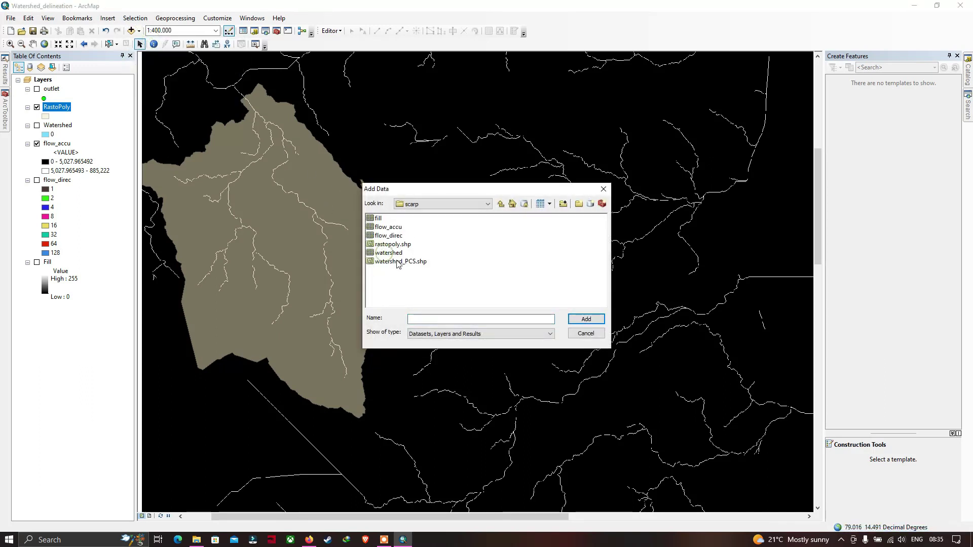
left_click(399, 261)
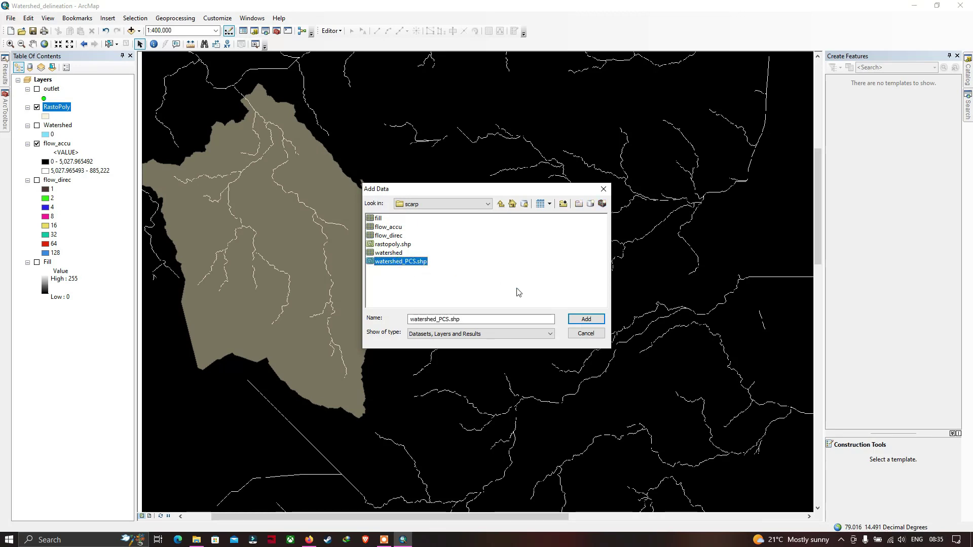
left_click(582, 319)
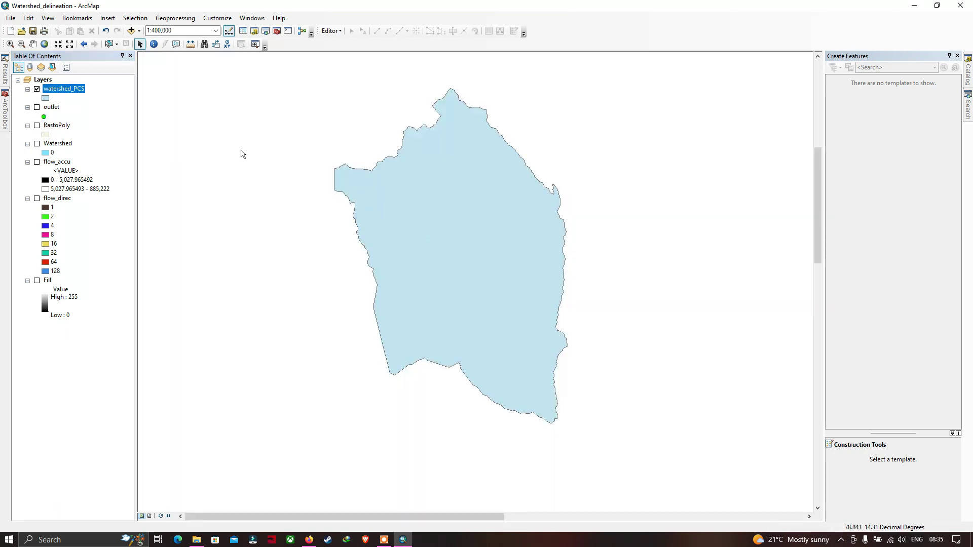
Open the watershed_PCS attribute table and add a field named Area with type Float.
right_click(64, 92)
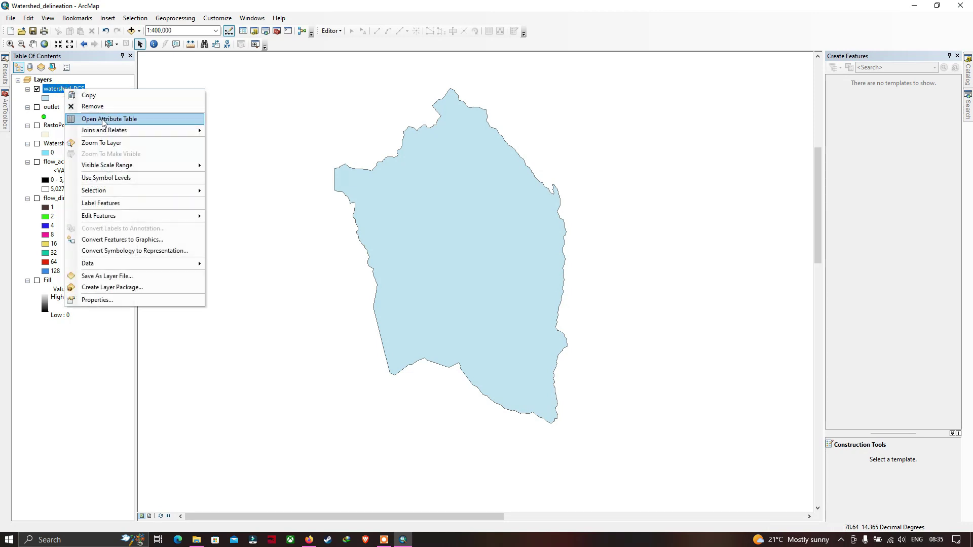
left_click(103, 120)
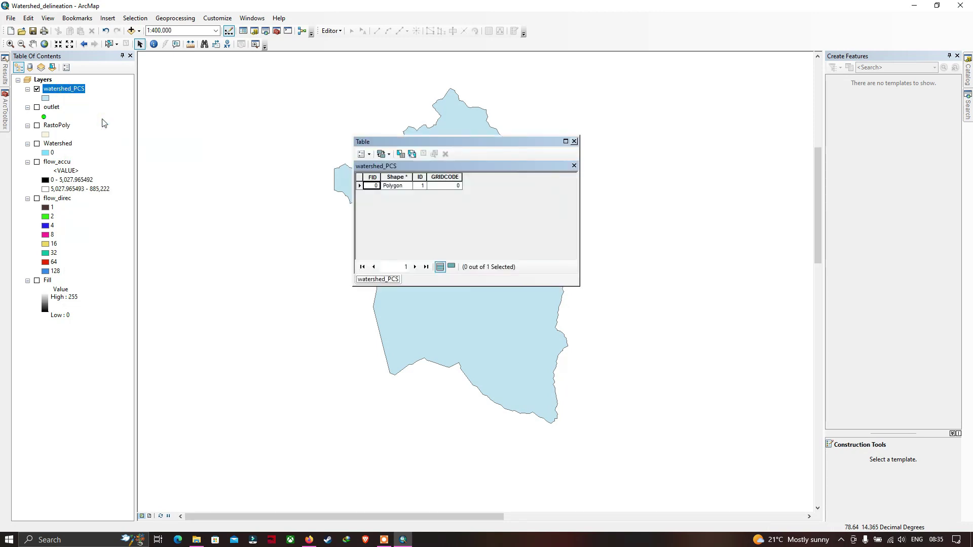
left_click(370, 158)
left_click(391, 223)
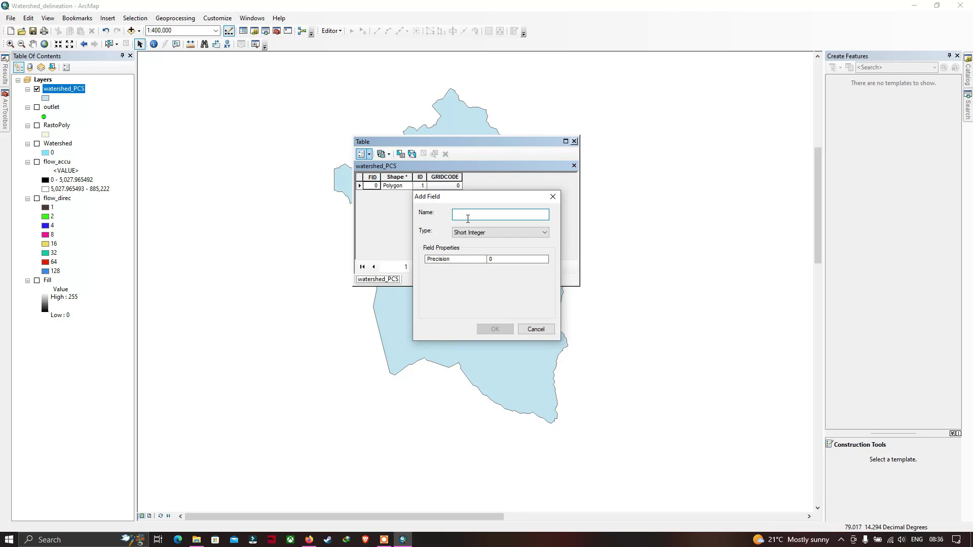
type("Area")
left_click(489, 233)
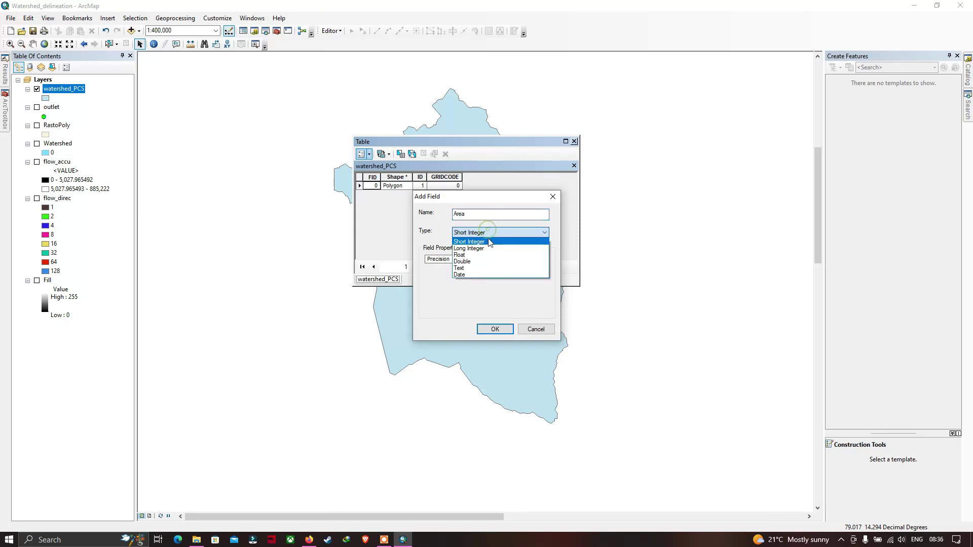
left_click(465, 255)
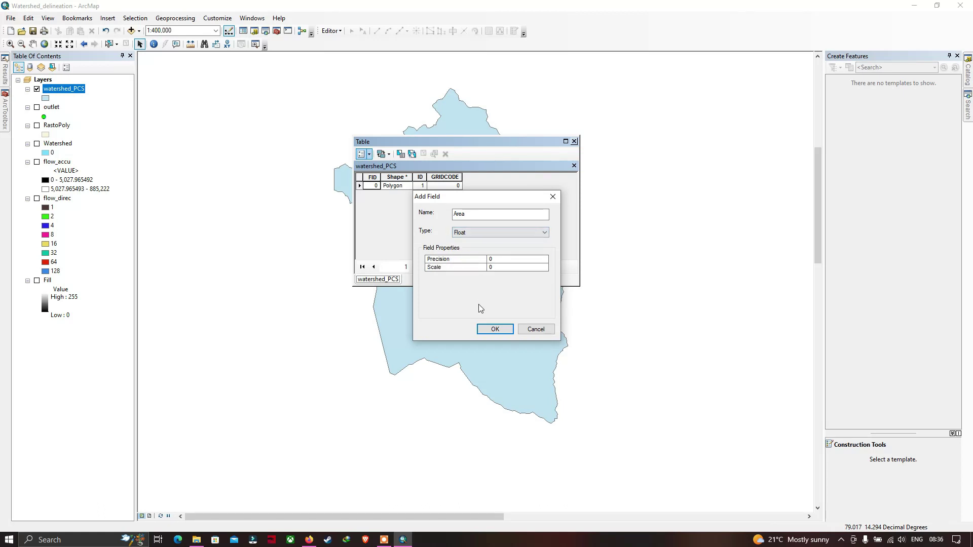
left_click(495, 329)
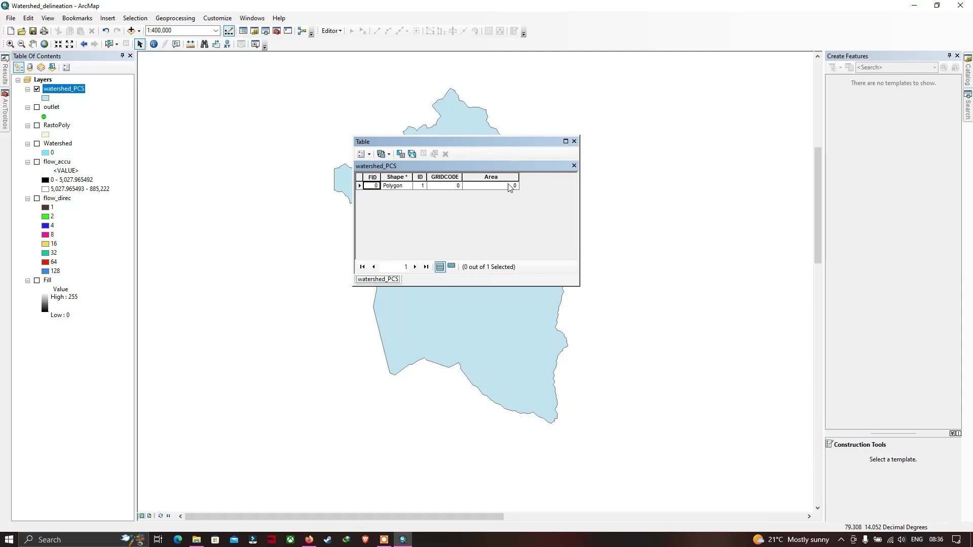
Calculate the Area field's geometry in square kilometers using the data source's coordinate system, and move the table clear of the watershed polygon.
left_click(510, 177)
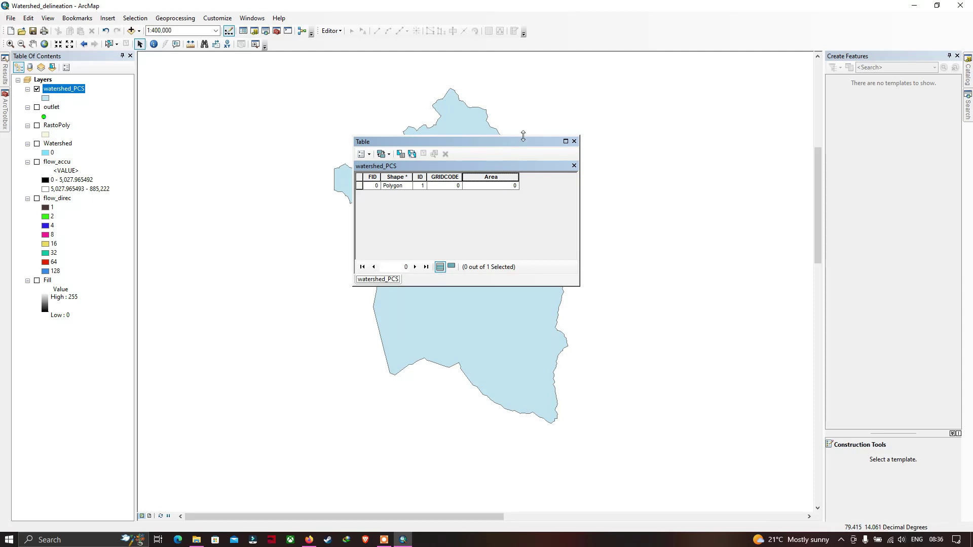
left_click_drag(525, 143, 473, 176)
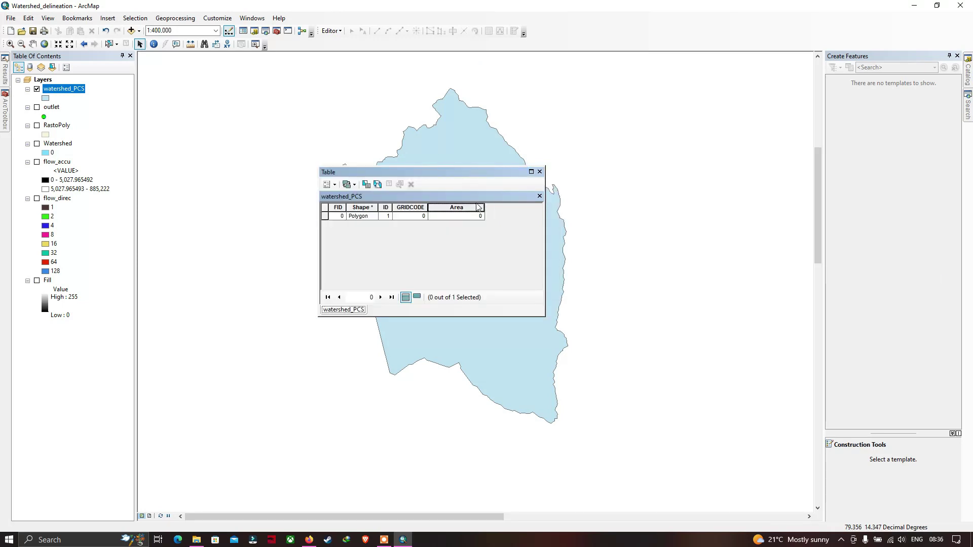
right_click(468, 207)
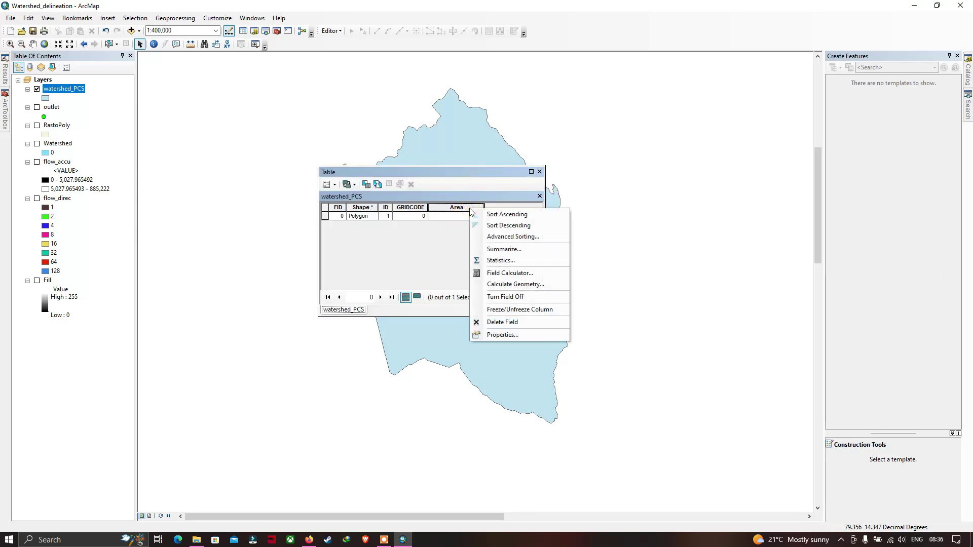
left_click(503, 286)
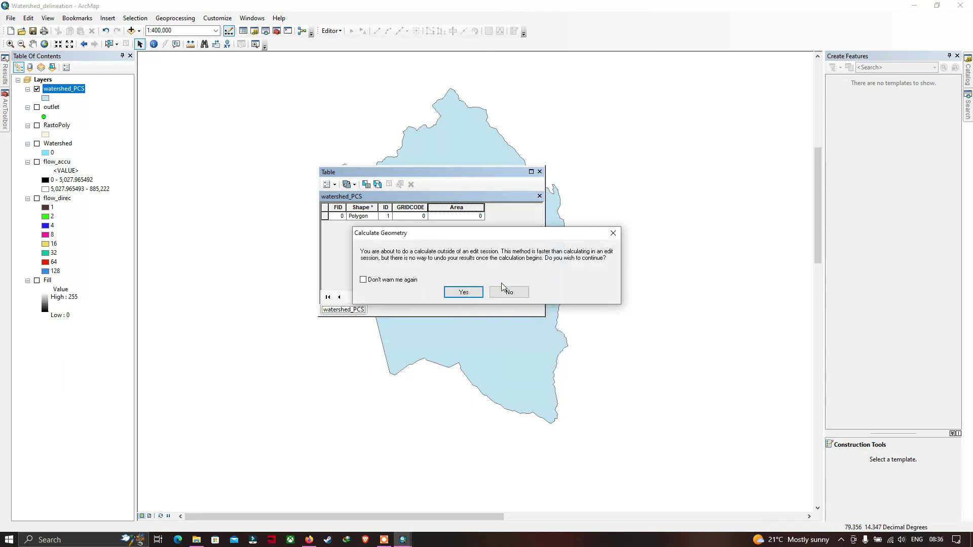
left_click(463, 292)
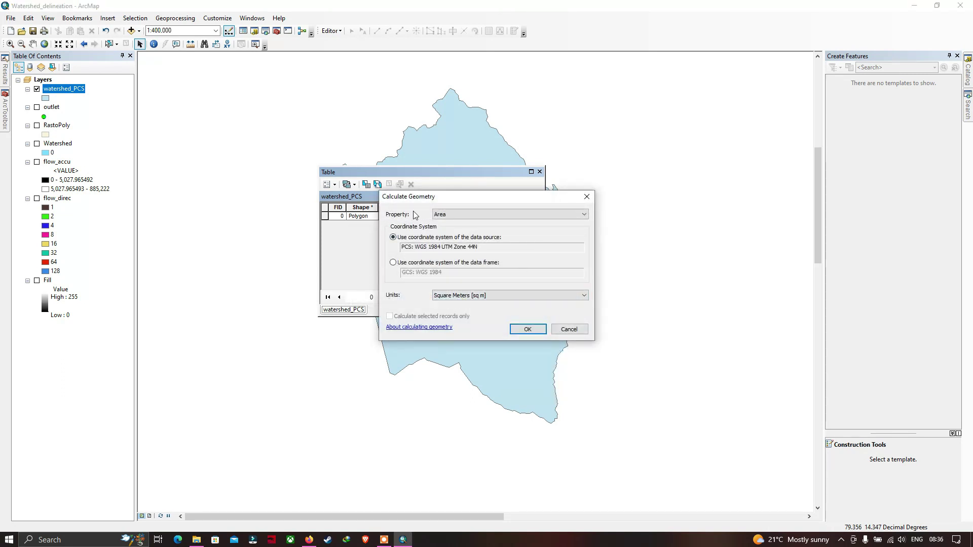
left_click(469, 296)
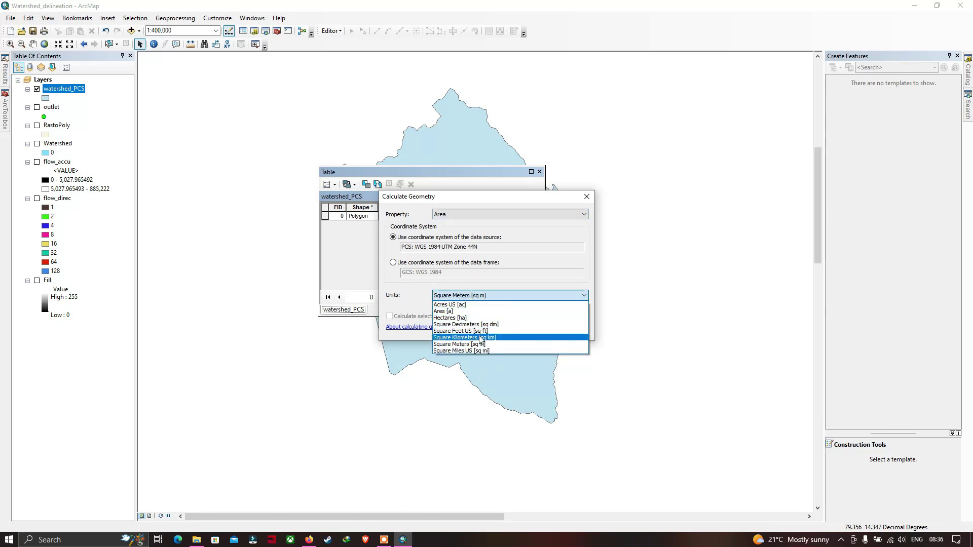
left_click(465, 338)
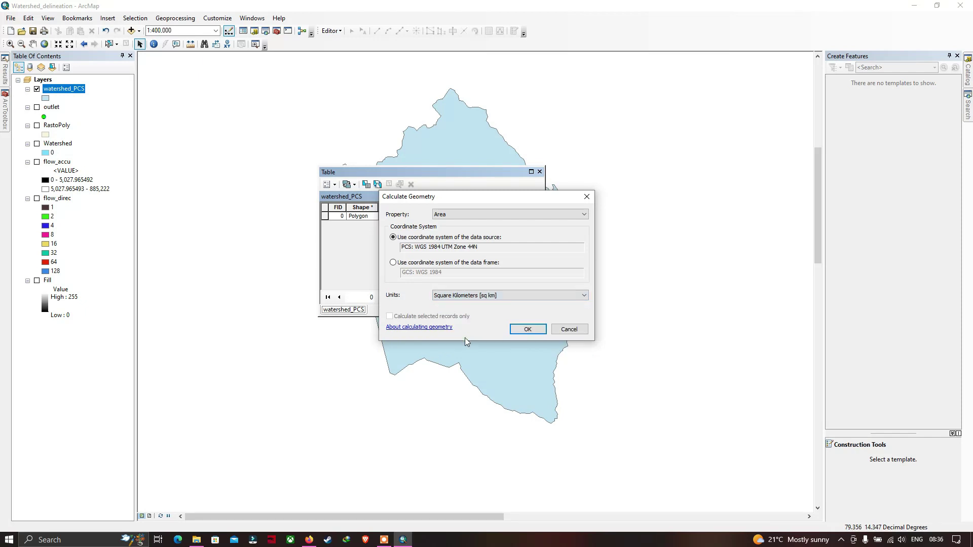
left_click(528, 329)
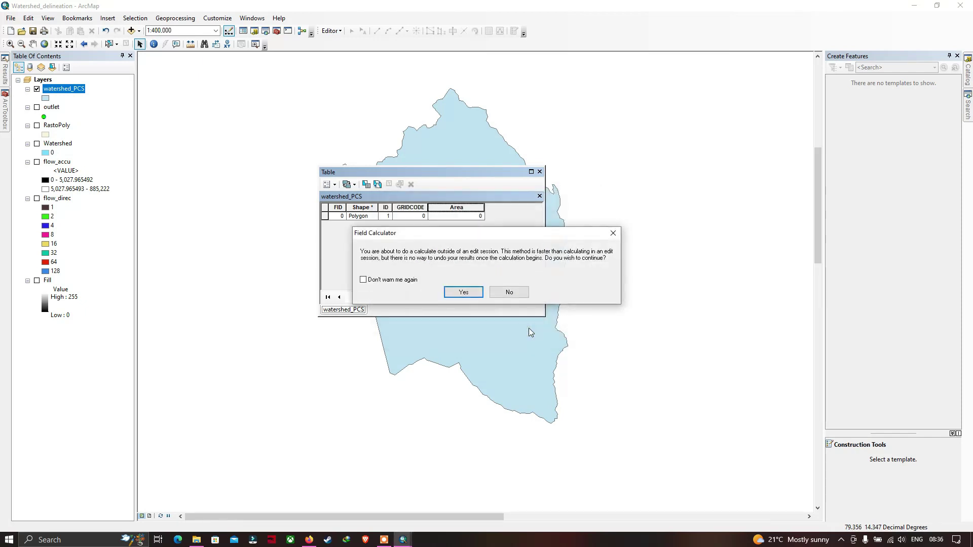
left_click(463, 293)
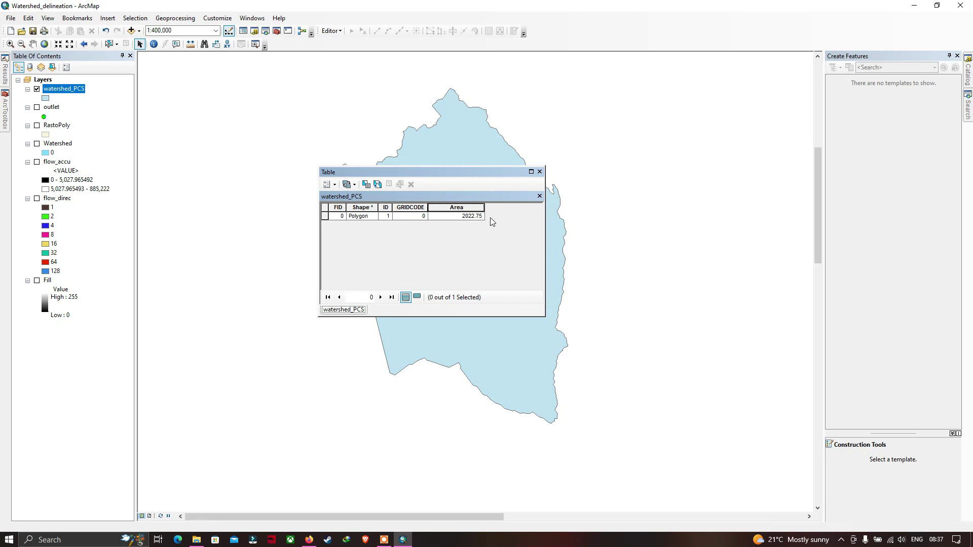
left_click_drag(491, 181, 755, 115)
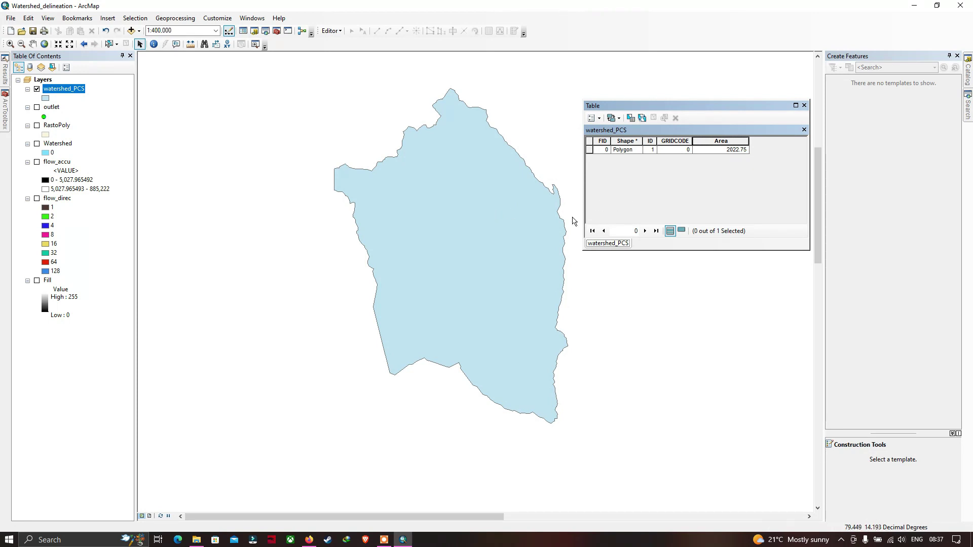
left_click(485, 229)
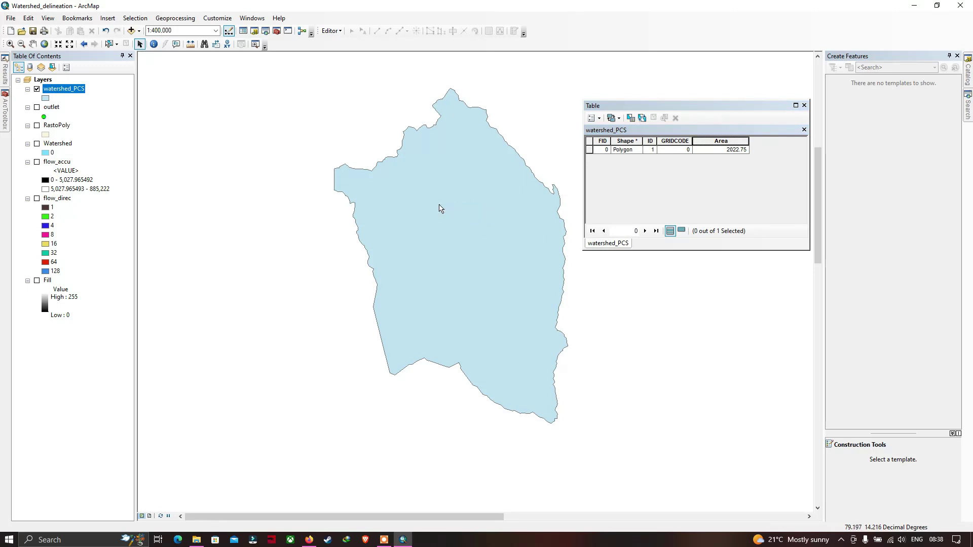